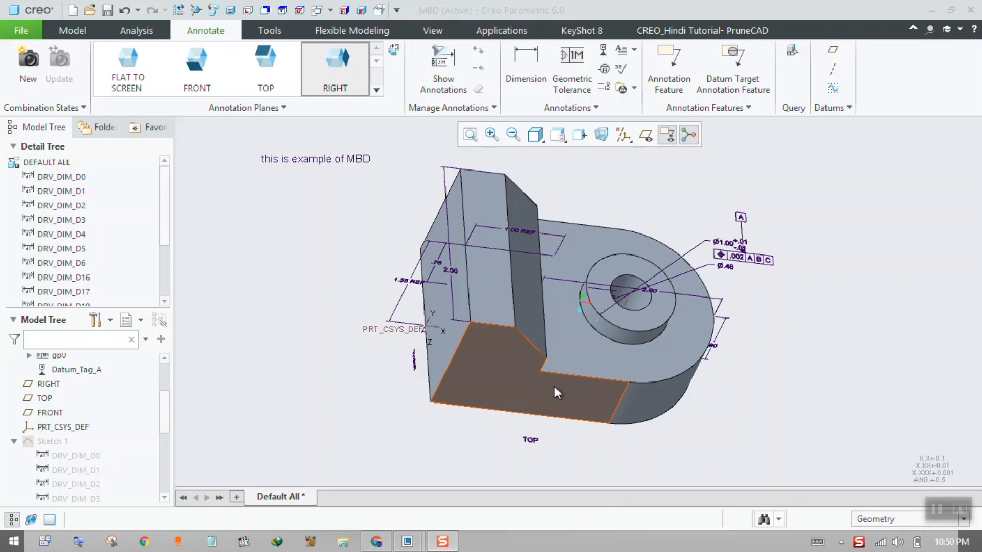
Examine the annotated bracket and its feature list from several angles, including the front, top and default orientations.
{"action": "middle_click_drag", "start_coordinate": [552, 388], "coordinate": [541, 328]}
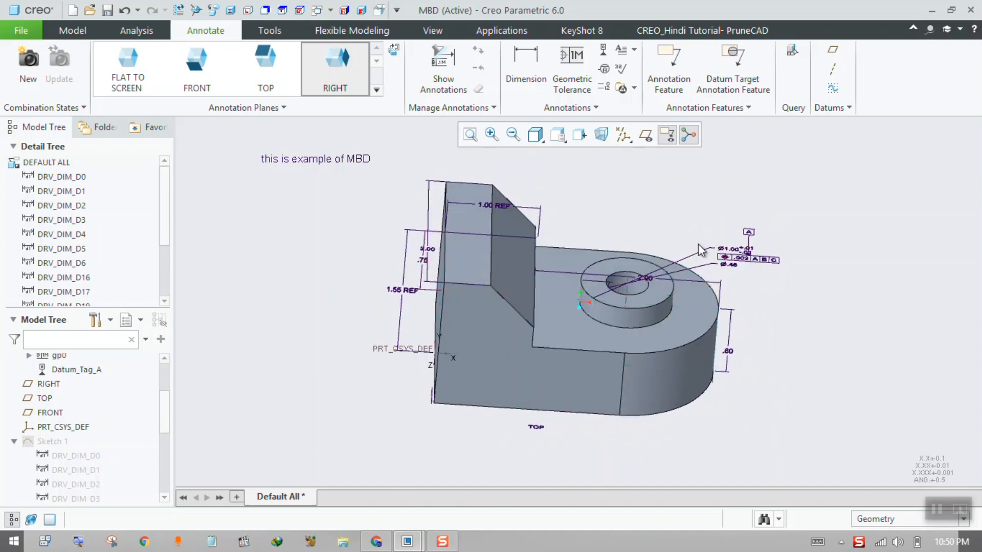
{"action": "middle_click_drag", "start_coordinate": [604, 253], "coordinate": [617, 299]}
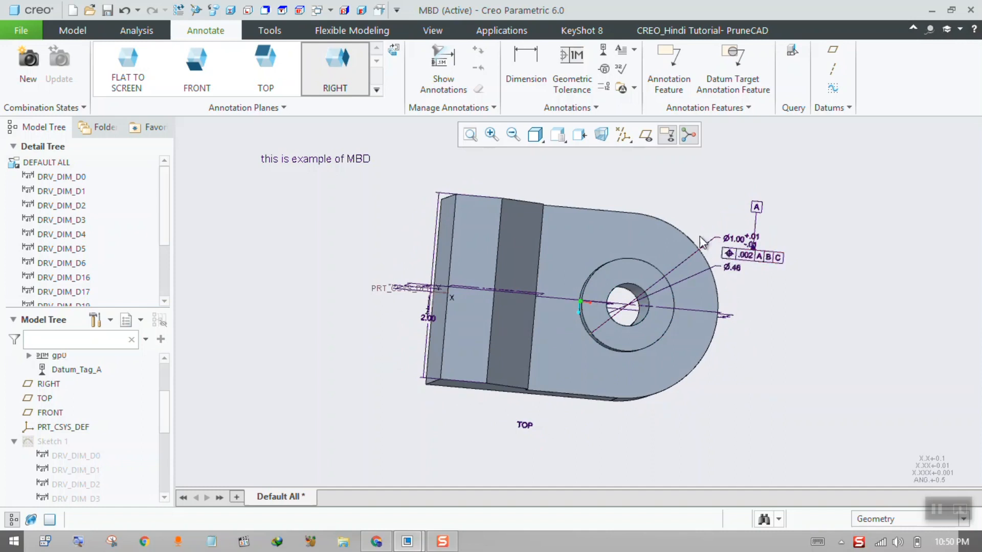
{"action": "middle_click_drag", "start_coordinate": [700, 236], "coordinate": [704, 209]}
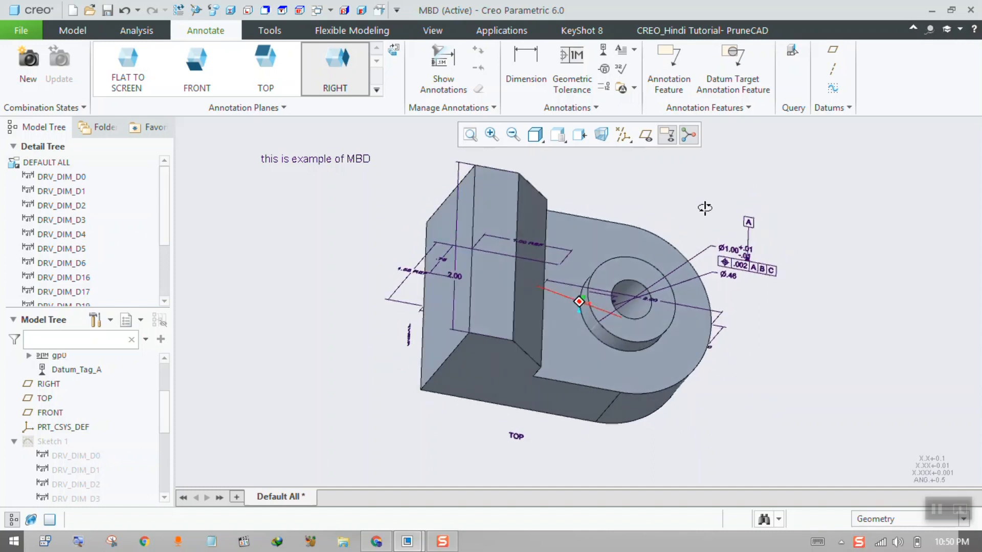
{"action": "left_click", "coordinate": [75, 32]}
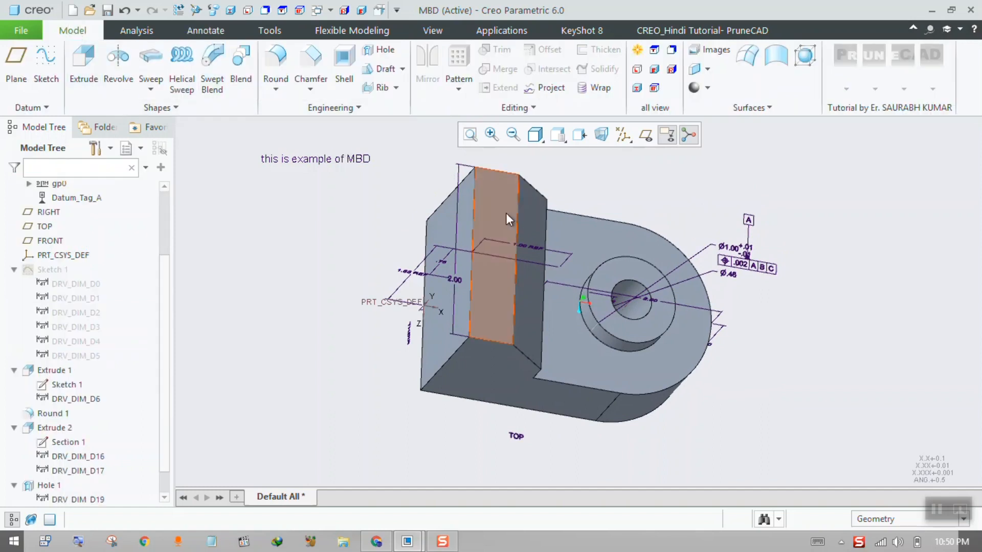
{"action": "middle_click_drag", "start_coordinate": [506, 213], "coordinate": [367, 189]}
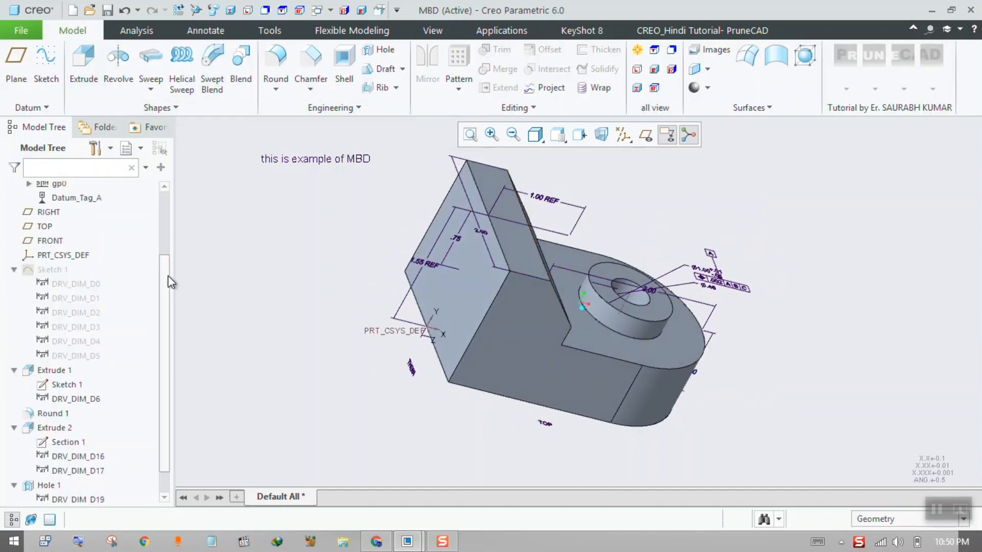
{"action": "scroll", "coordinate": [172, 261], "scroll_direction": "up", "scroll_amount": 3}
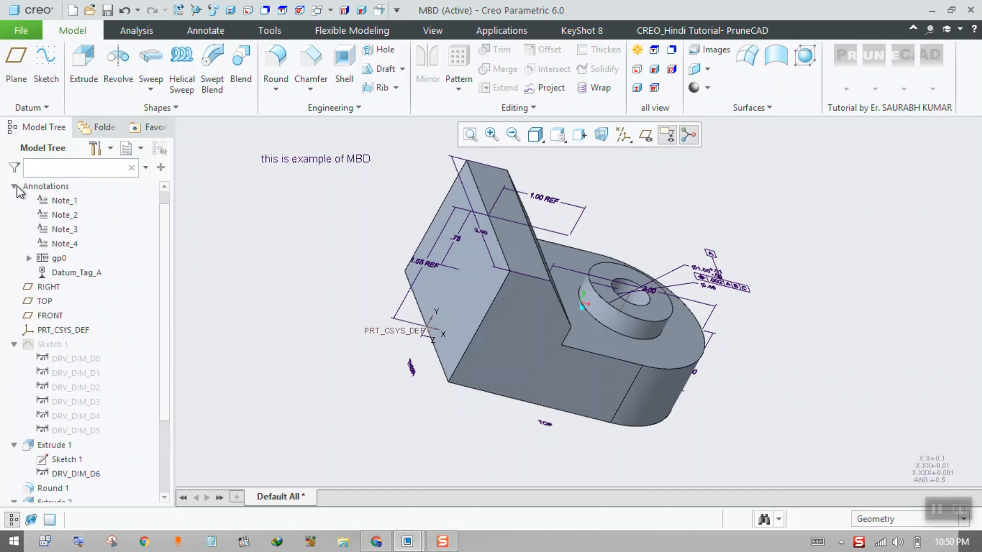
{"action": "left_click", "coordinate": [14, 186]}
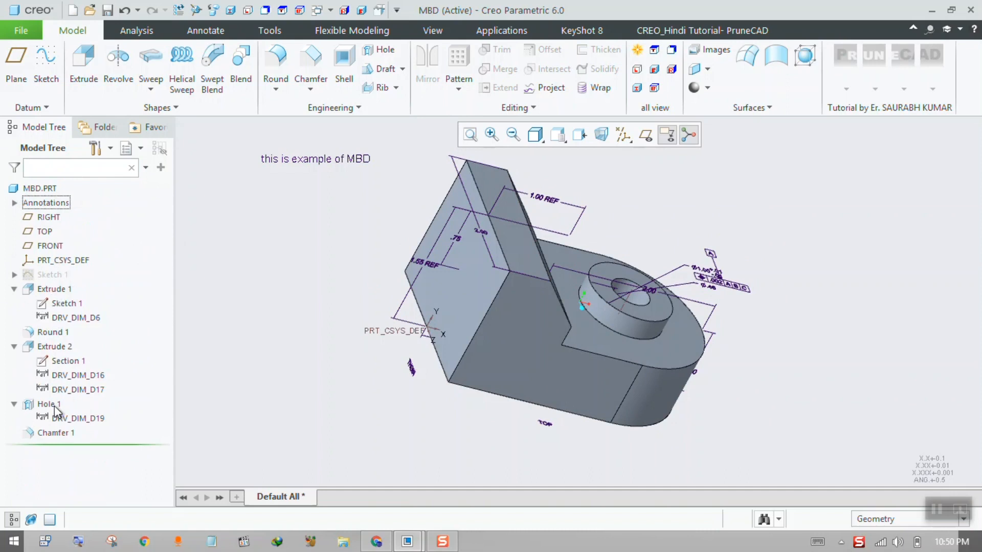
{"action": "middle_click_drag", "start_coordinate": [428, 284], "coordinate": [394, 281]}
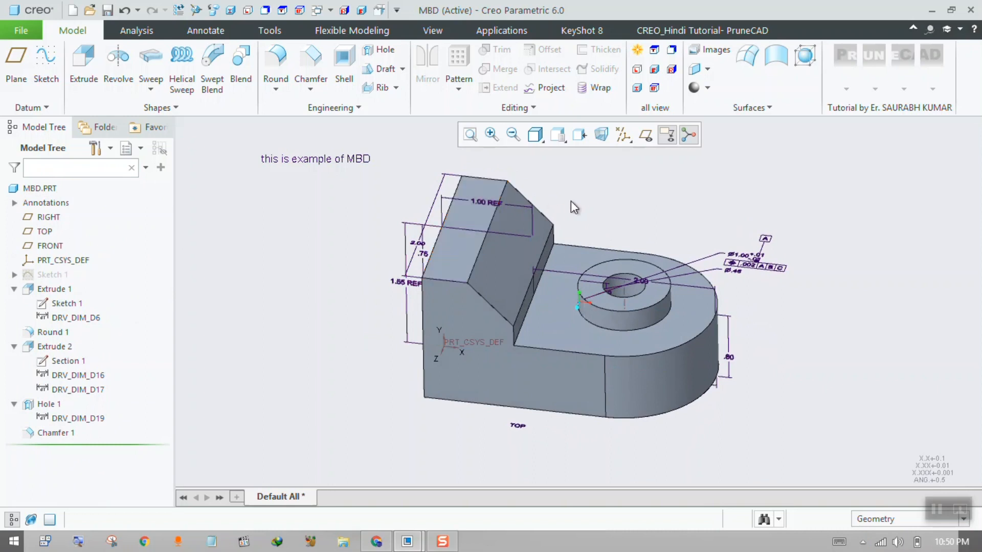
{"action": "mouse_move", "coordinate": [571, 200]}
{"action": "middle_mouse_down"}
{"action": "mouse_move", "coordinate": [583, 184]}
{"action": "mouse_move", "coordinate": [597, 188]}
{"action": "mouse_move", "coordinate": [591, 180]}
{"action": "middle_mouse_up"}
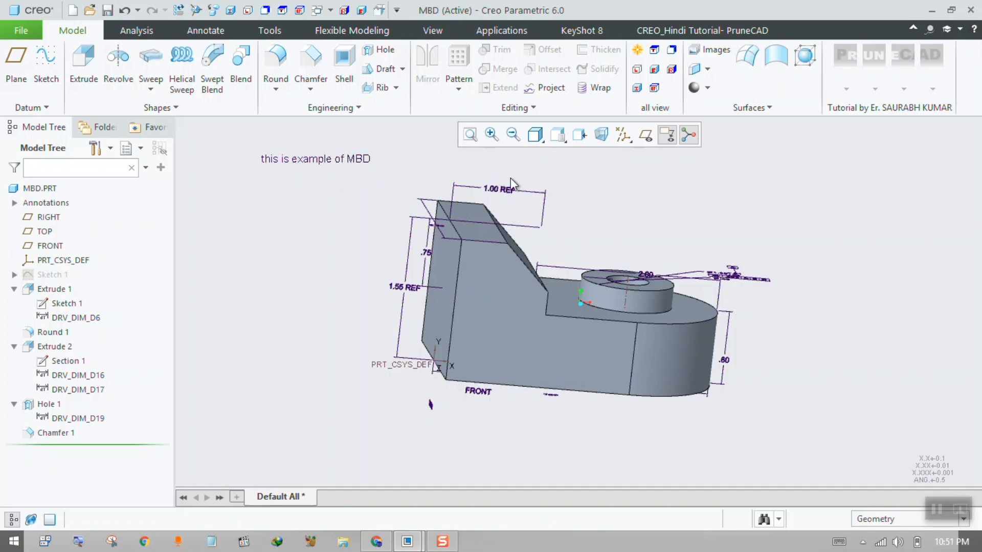
{"action": "left_click", "coordinate": [362, 10]}
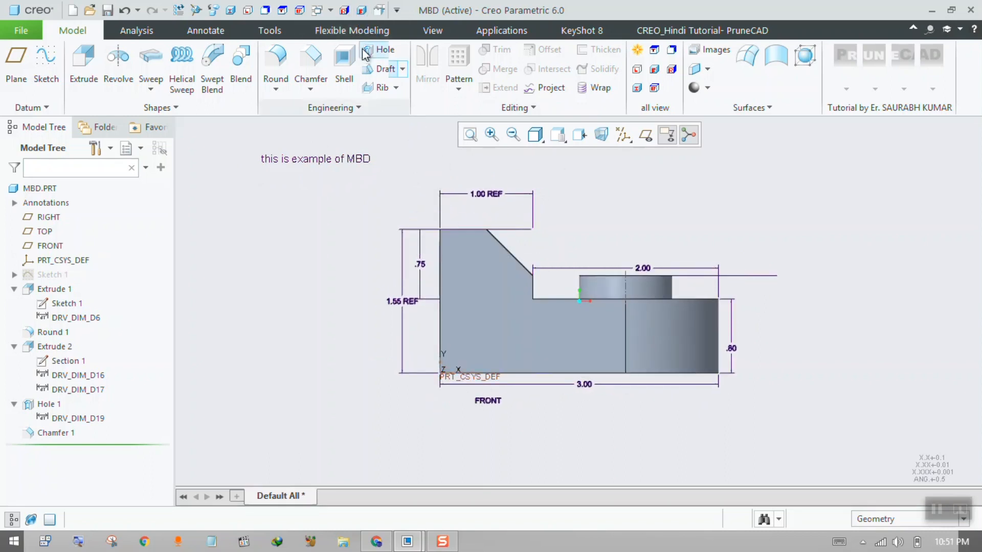
{"action": "left_click", "coordinate": [282, 10]}
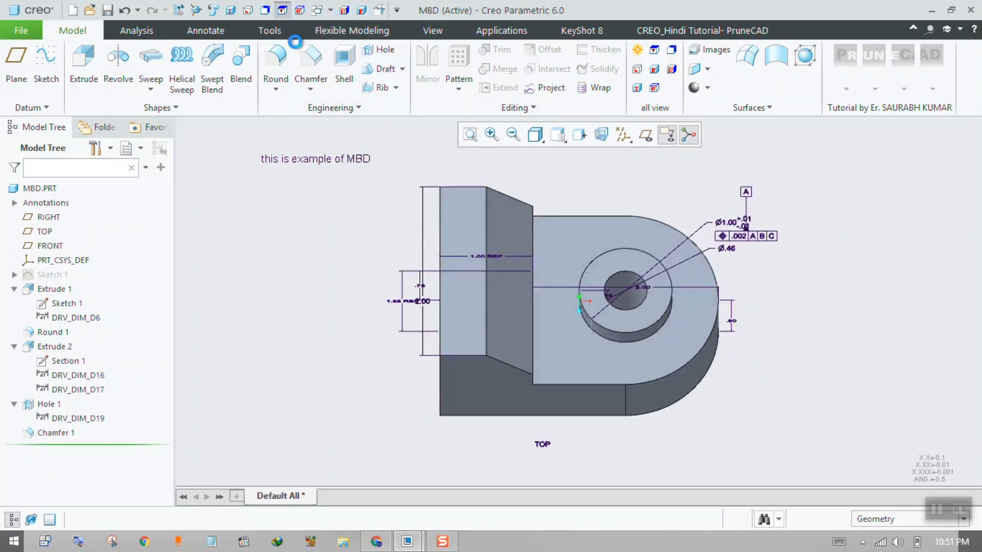
{"action": "left_click", "coordinate": [230, 10]}
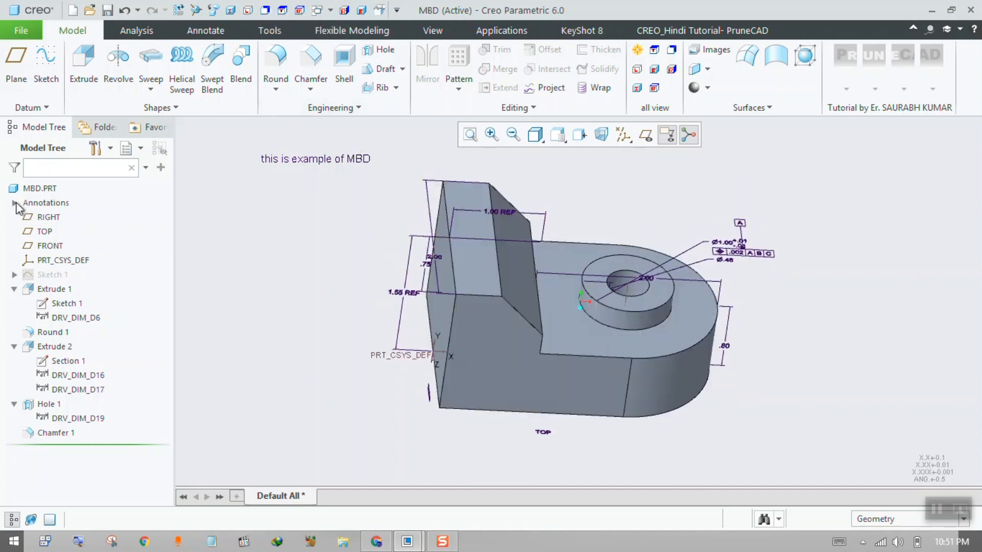
Delete all four notes, Note_1 to Note_4, from the part's annotations.
{"action": "left_click", "coordinate": [14, 203]}
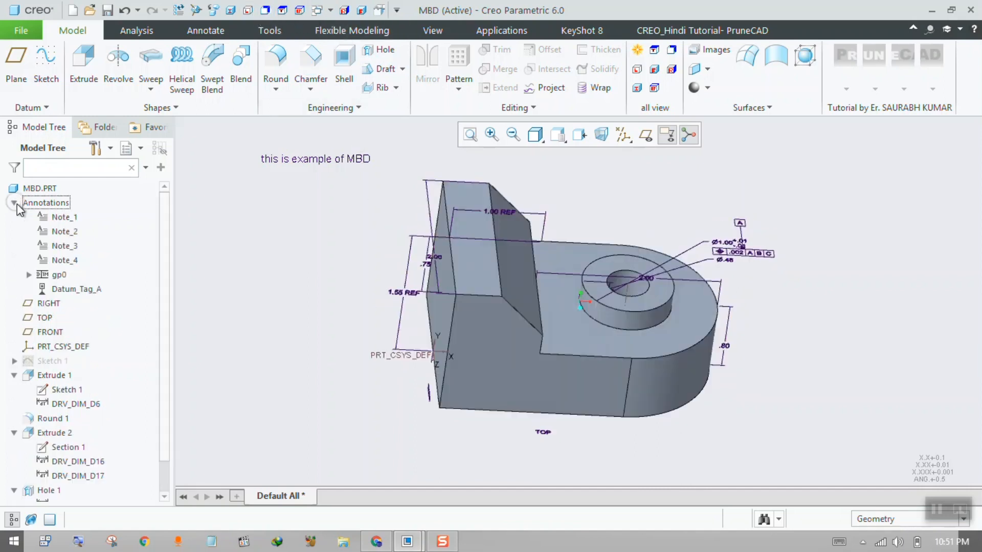
{"action": "left_click", "coordinate": [64, 217]}
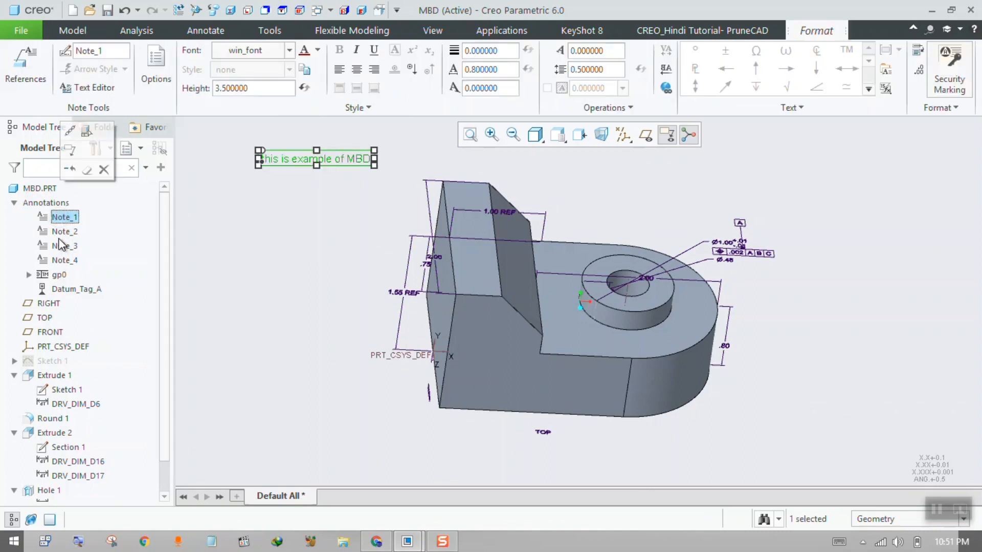
{"action": "key", "text": "Delete"}
{"action": "left_click", "coordinate": [63, 230]}
{"action": "key", "text": "Delete"}
{"action": "left_click", "coordinate": [66, 216]}
{"action": "key", "text": "Delete"}
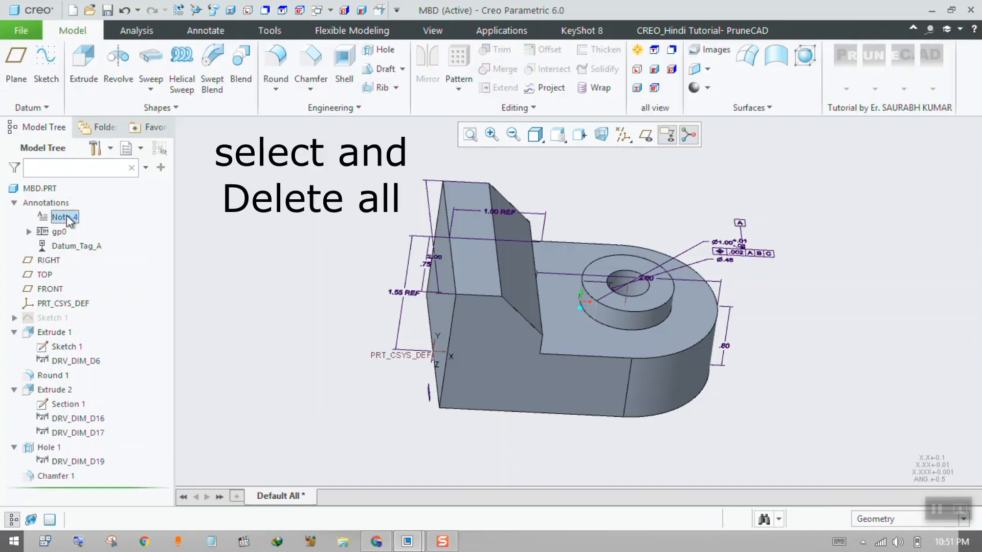
{"action": "left_click", "coordinate": [69, 220]}
{"action": "key", "text": "Delete"}
Delete the geometric tolerance gp0 and the datum tag Datum_Tag_A from the part.
{"action": "left_click", "coordinate": [69, 218]}
{"action": "key", "text": "Delete"}
{"action": "left_click", "coordinate": [69, 218]}
{"action": "key", "text": "Delete"}
Delete all the remaining driving and reference dimensions shown on the bracket.
{"action": "middle_click_drag", "start_coordinate": [286, 234], "coordinate": [732, 242]}
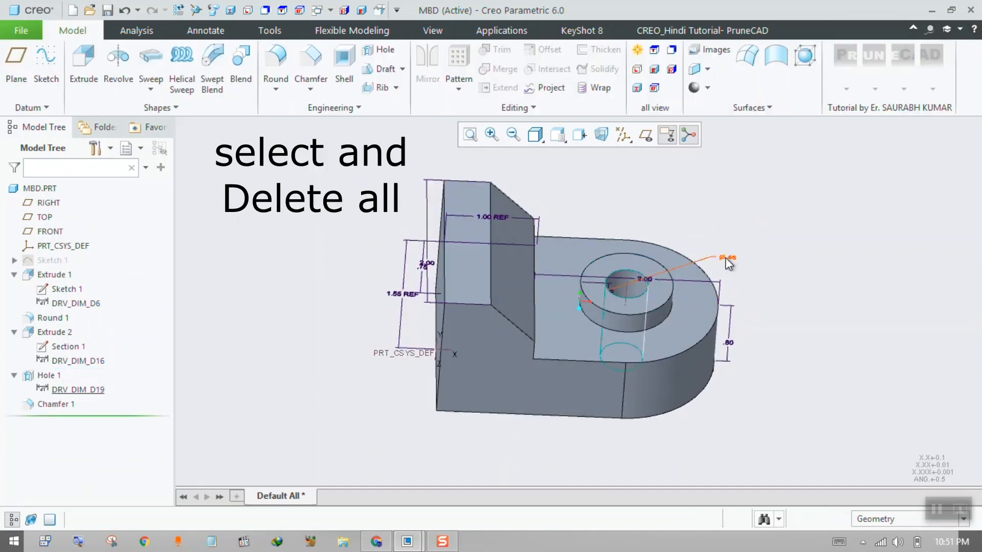
{"action": "left_click", "coordinate": [655, 280]}
{"action": "middle_click_drag", "start_coordinate": [655, 280], "coordinate": [652, 291]}
{"action": "left_click", "coordinate": [653, 290]}
{"action": "key", "text": "Delete"}
{"action": "left_click", "coordinate": [556, 381]}
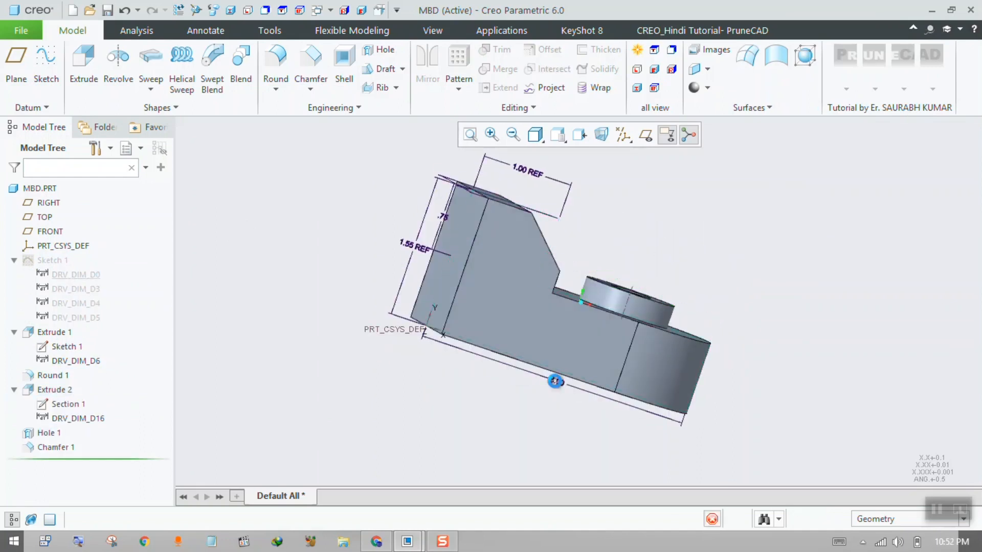
{"action": "key", "text": "Delete"}
{"action": "left_click", "coordinate": [443, 218]}
{"action": "key", "text": "Delete"}
{"action": "left_click", "coordinate": [417, 247]}
{"action": "key", "text": "Delete"}
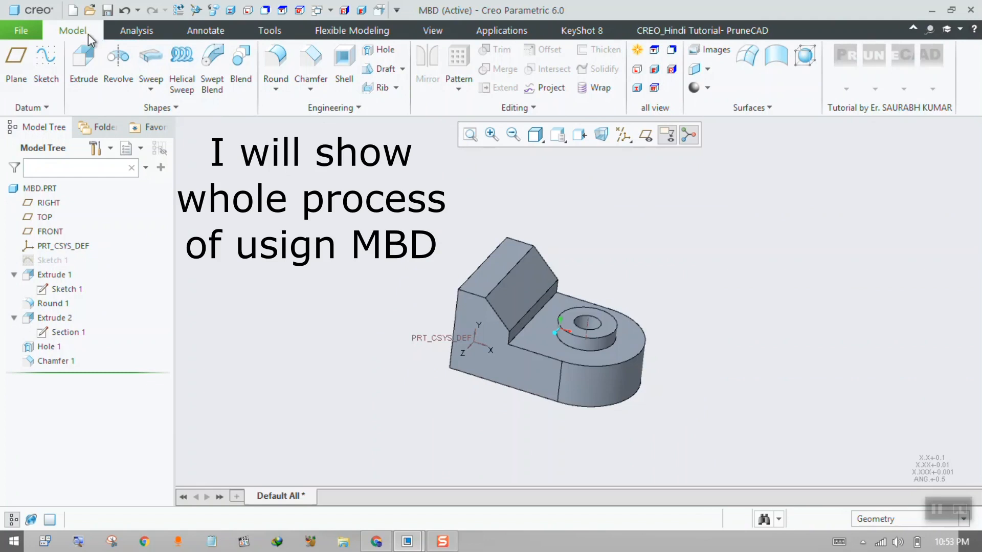
Switch to the annotation tools and make FLAT TO SCREEN the active annotation plane.
{"action": "key", "text": "ctrl"}
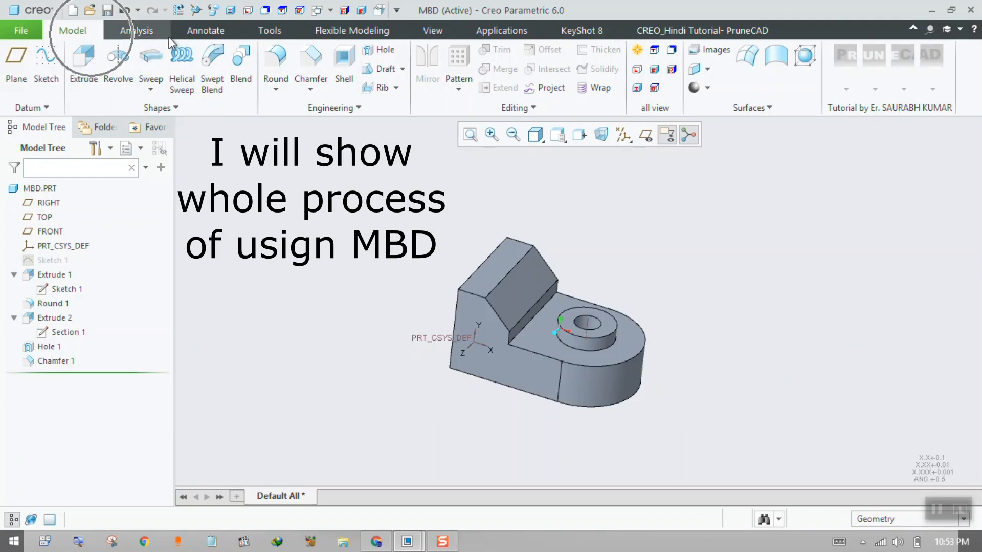
{"action": "left_click", "coordinate": [208, 34]}
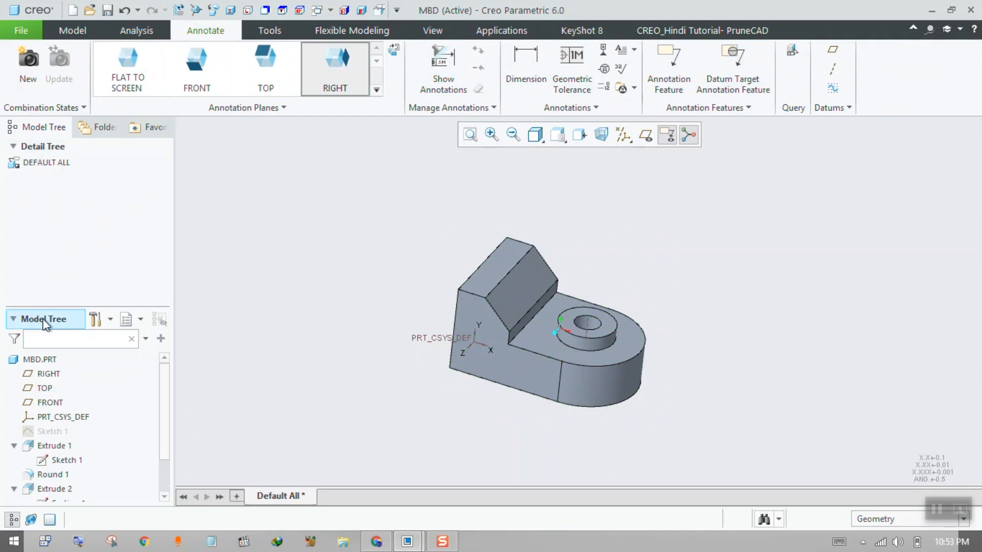
{"action": "left_click_drag", "start_coordinate": [165, 381], "coordinate": [117, 282]}
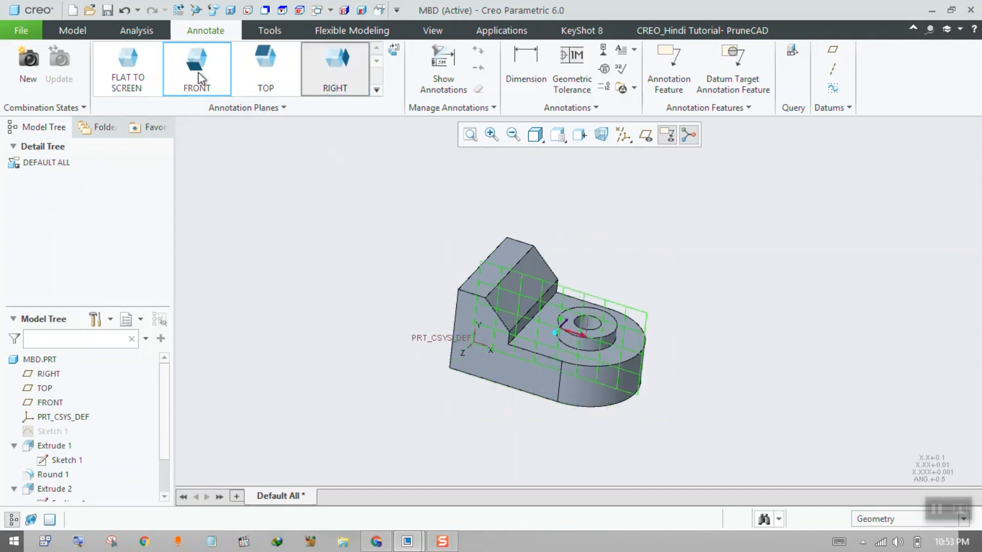
{"action": "left_click", "coordinate": [374, 91]}
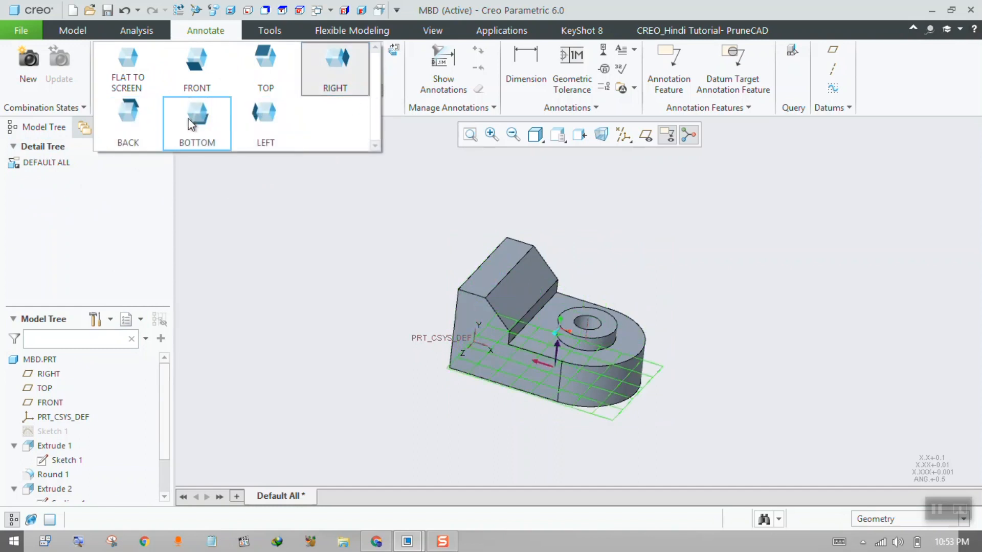
{"action": "left_click", "coordinate": [136, 74]}
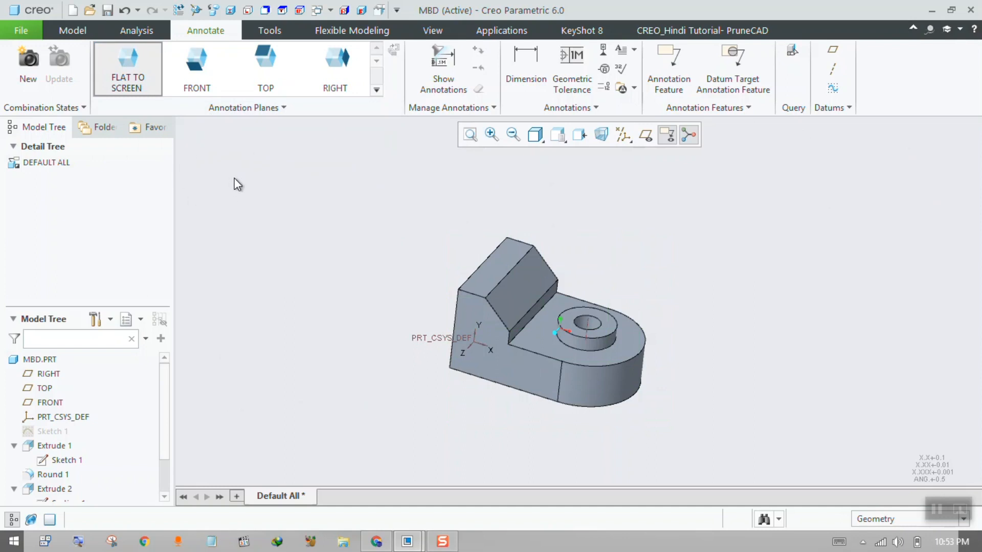
{"action": "left_click", "coordinate": [141, 89]}
Add a flat-to-screen note reading "example of MBD" in the empty area above and beside the bracket.
{"action": "left_click", "coordinate": [620, 53]}
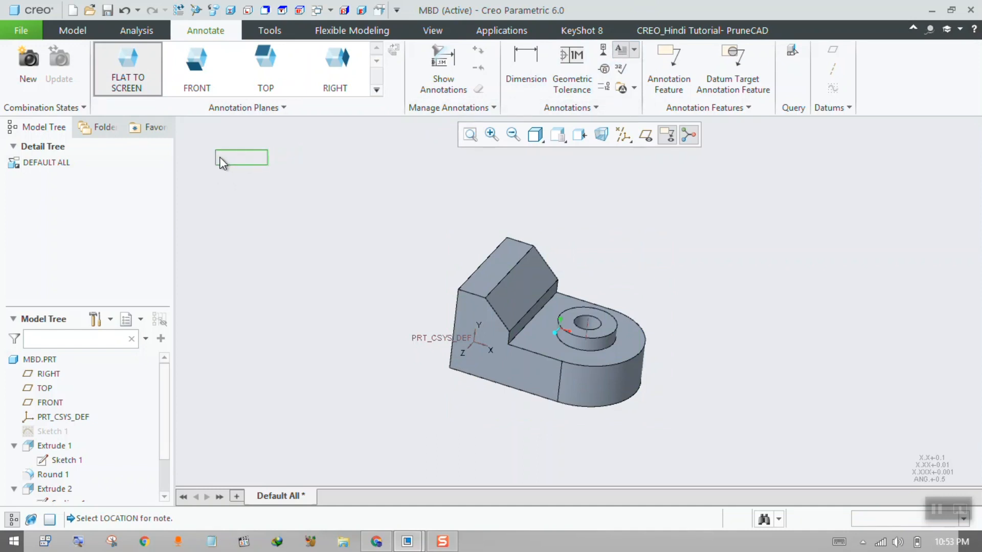
{"action": "left_click", "coordinate": [220, 162]}
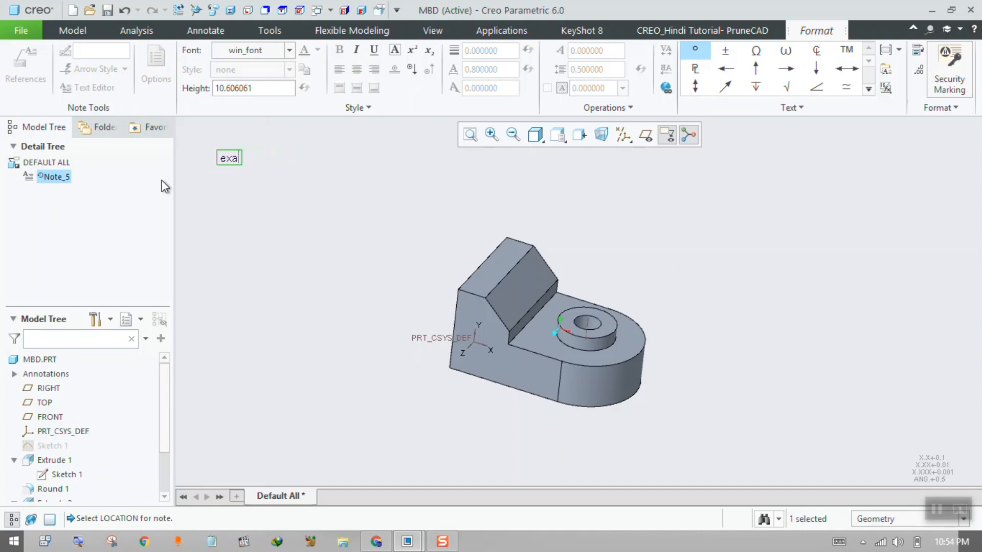
{"action": "type", "text": "example of"}
{"action": "key", "text": "Caps_Lock"}
{"action": "type", "text": "MBD"}
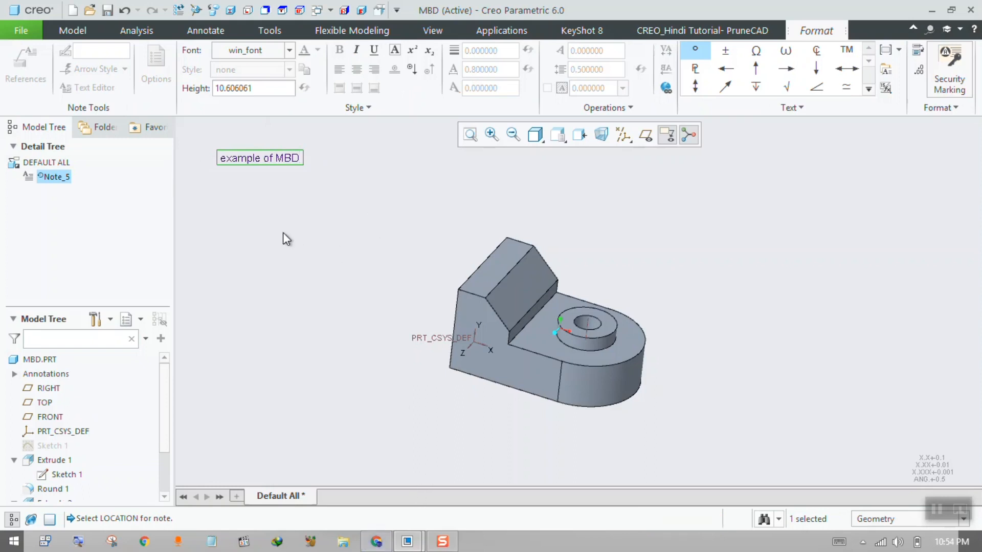
{"action": "left_click", "coordinate": [295, 265]}
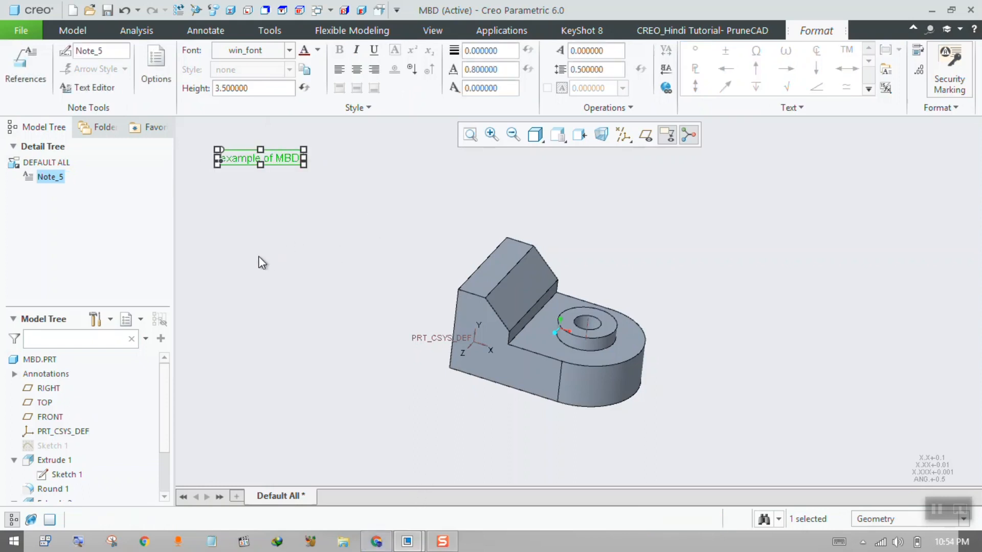
{"action": "left_click", "coordinate": [312, 227]}
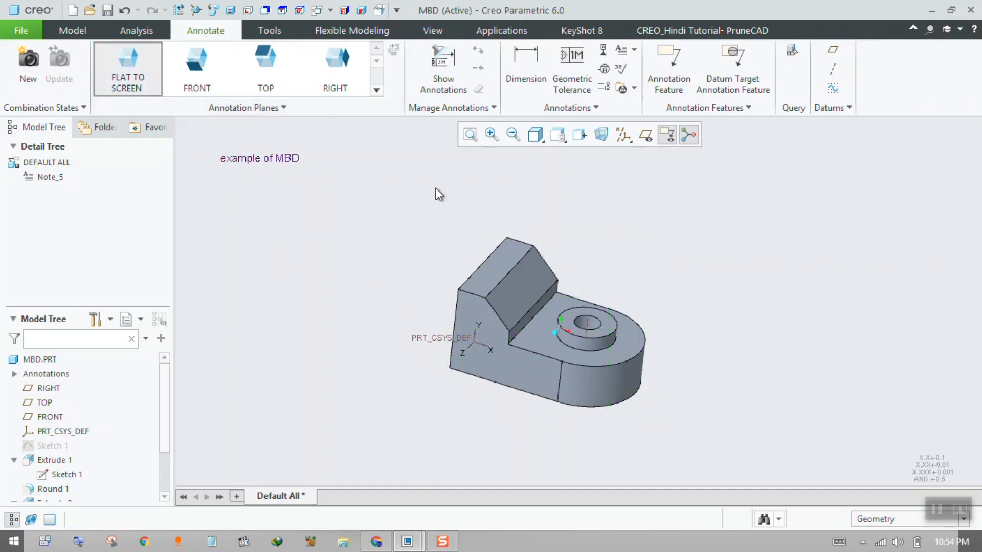
Make FRONT the active annotation plane and orient the bracket to face that plane.
{"action": "middle_click_drag", "start_coordinate": [439, 194], "coordinate": [326, 177]}
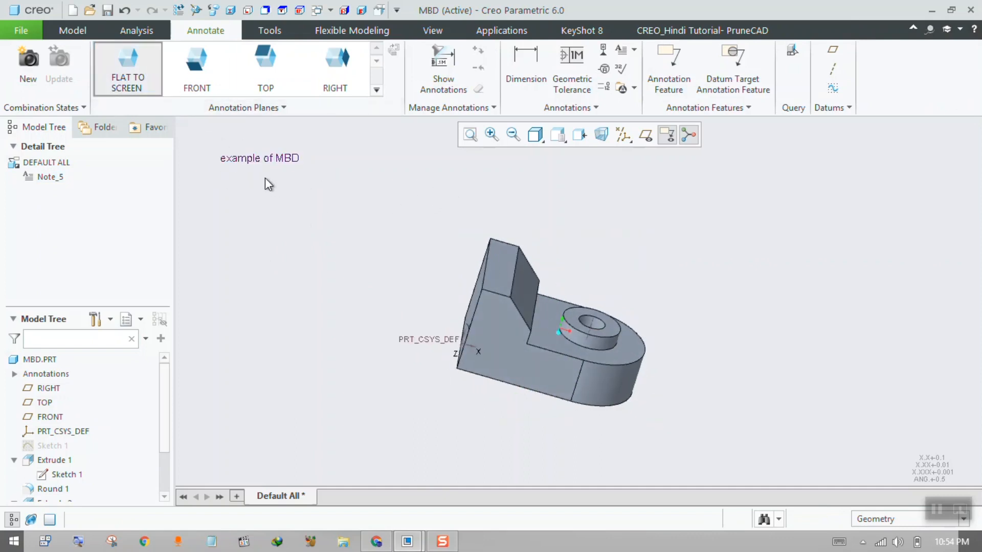
{"action": "middle_click_drag", "start_coordinate": [266, 182], "coordinate": [558, 356]}
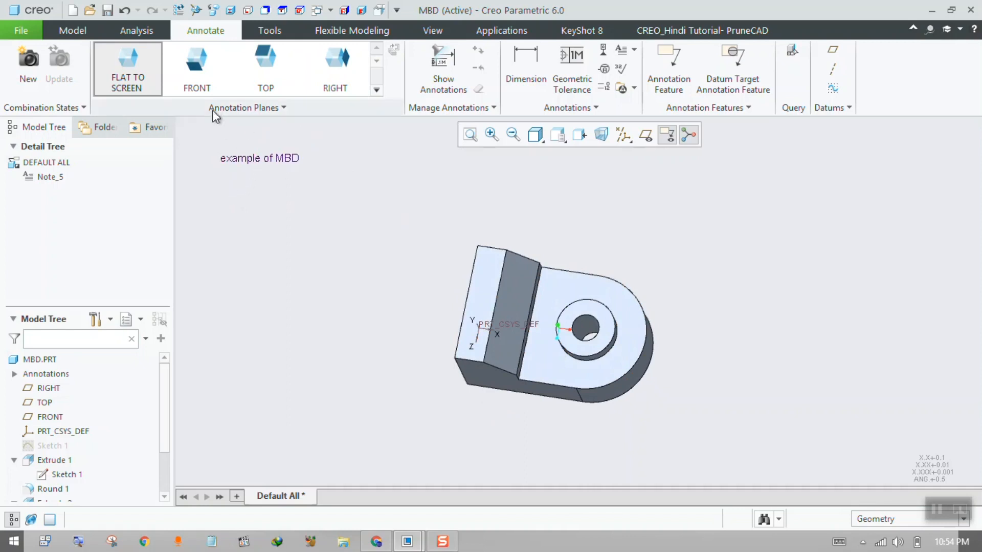
{"action": "left_click", "coordinate": [559, 135]}
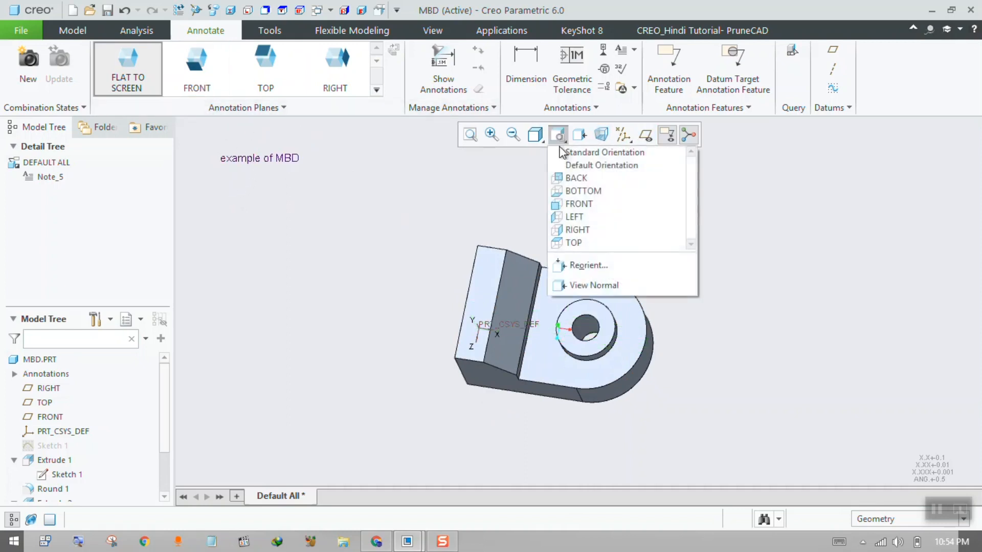
{"action": "left_click", "coordinate": [578, 203]}
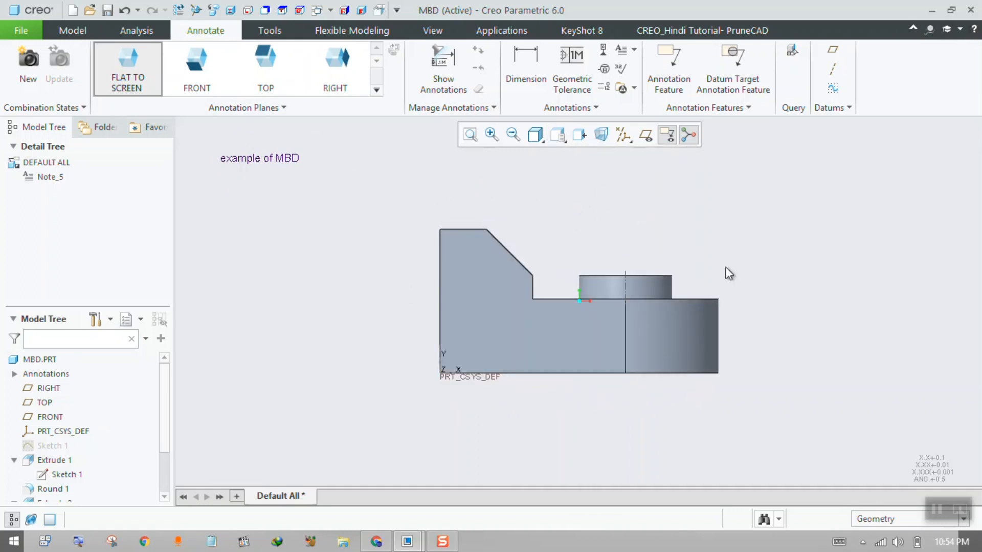
{"action": "left_click", "coordinate": [195, 88]}
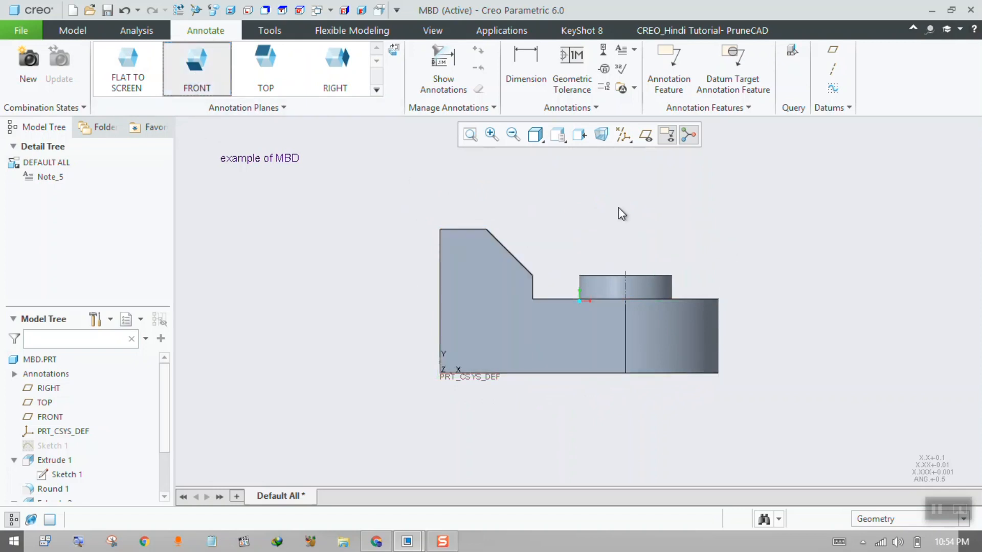
{"action": "key", "text": "ctrl+d"}
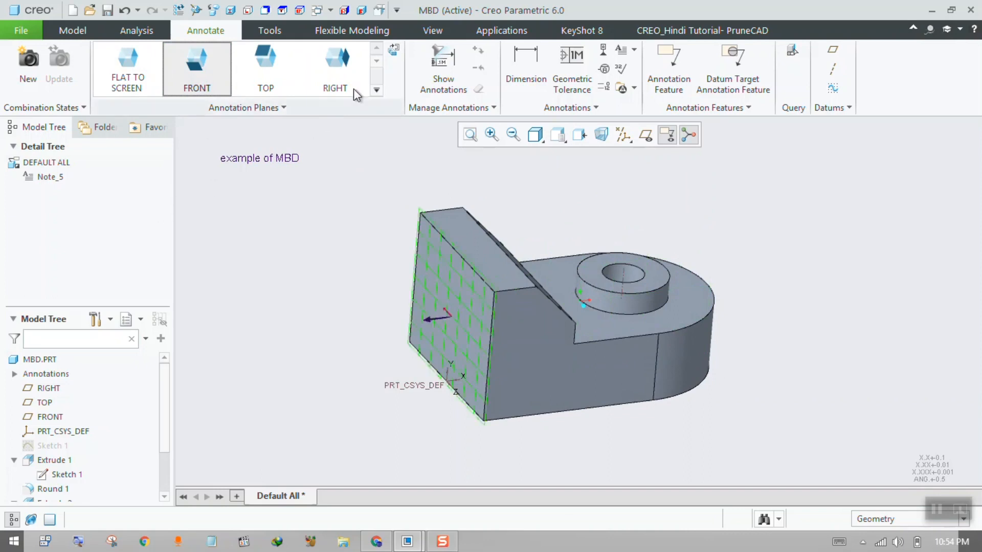
{"action": "left_click", "coordinate": [394, 54]}
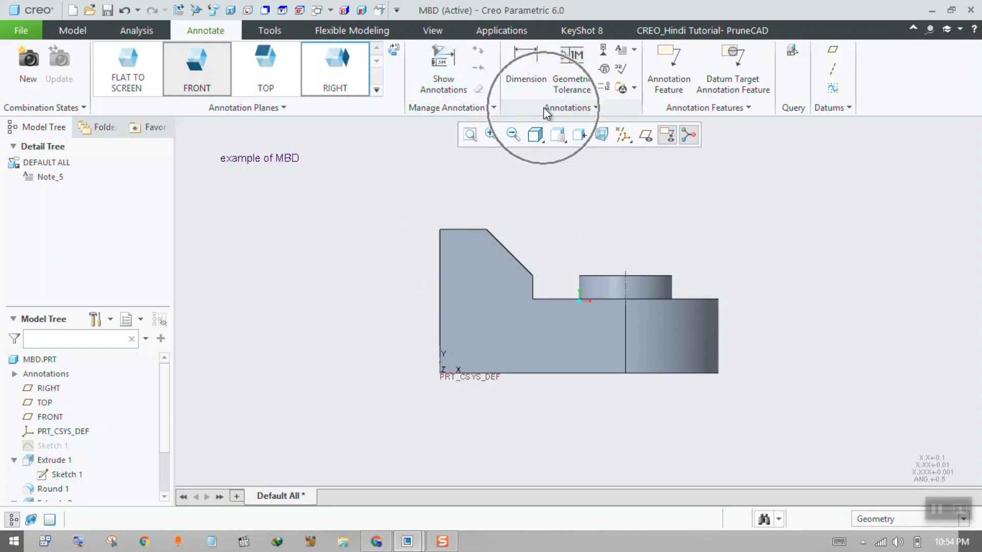
Dimension the full height of the bracket's tall outer vertical edge on the FRONT plane, placing the dimension outside the edge.
{"action": "left_click", "coordinate": [531, 79]}
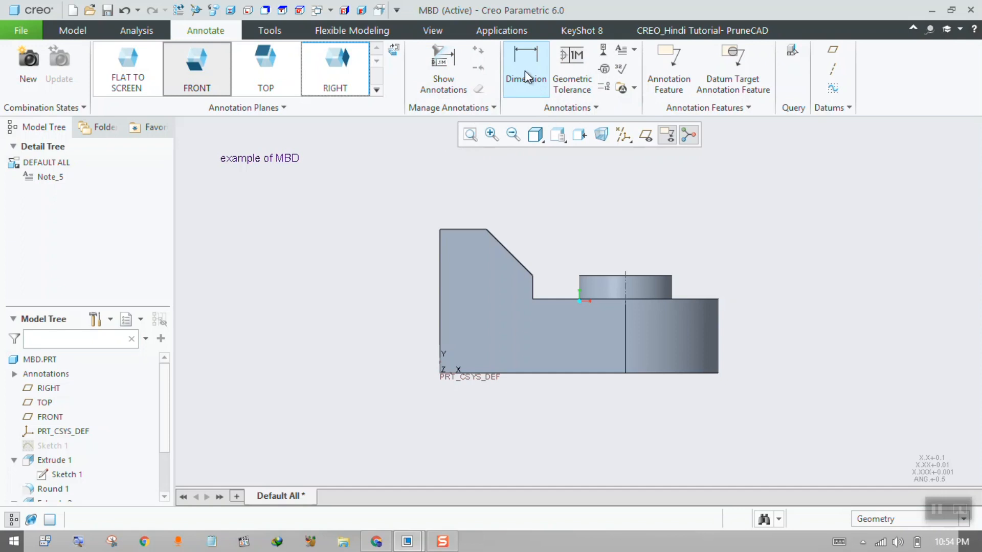
{"action": "left_click", "coordinate": [525, 72]}
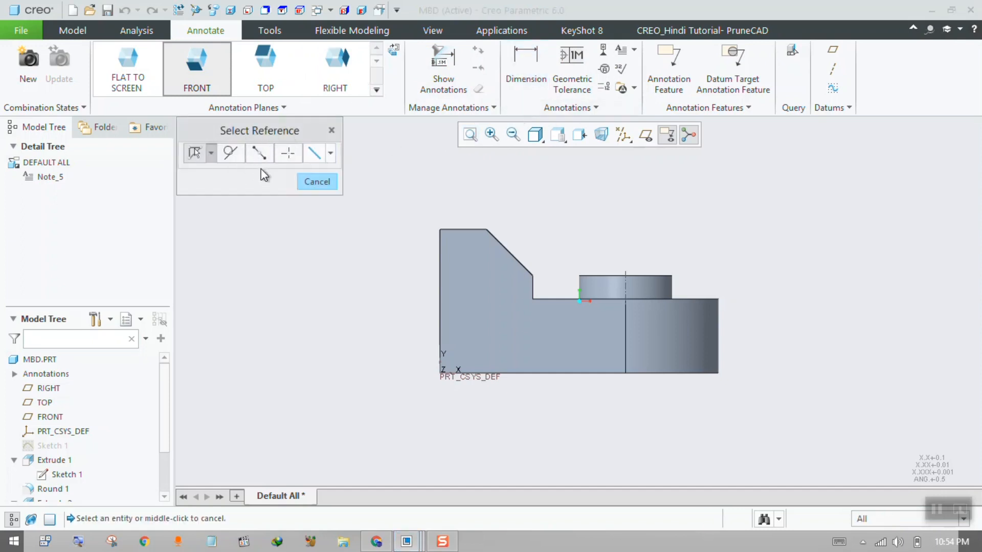
{"action": "left_click", "coordinate": [211, 152]}
{"action": "left_click", "coordinate": [193, 213]}
{"action": "left_click", "coordinate": [441, 259]}
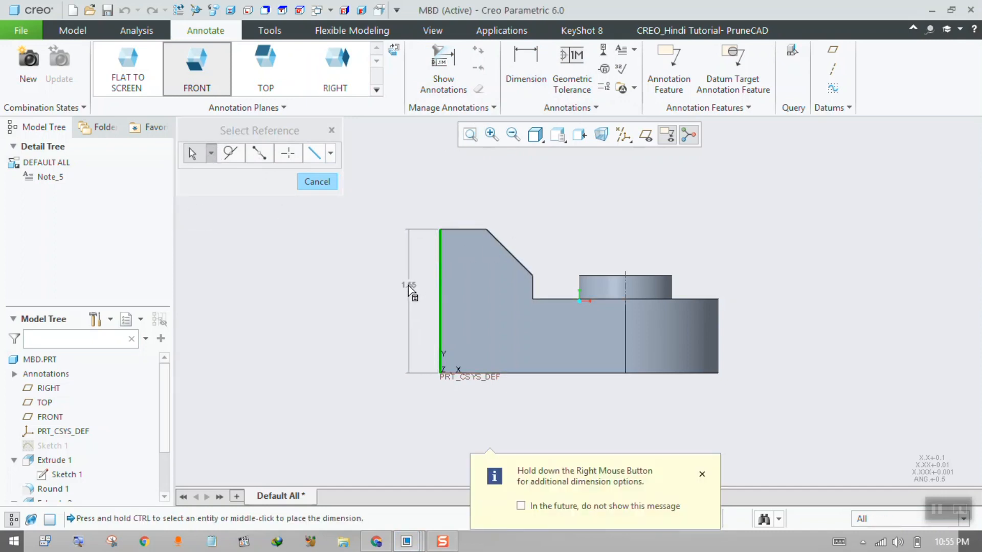
{"action": "middle_click", "coordinate": [410, 290]}
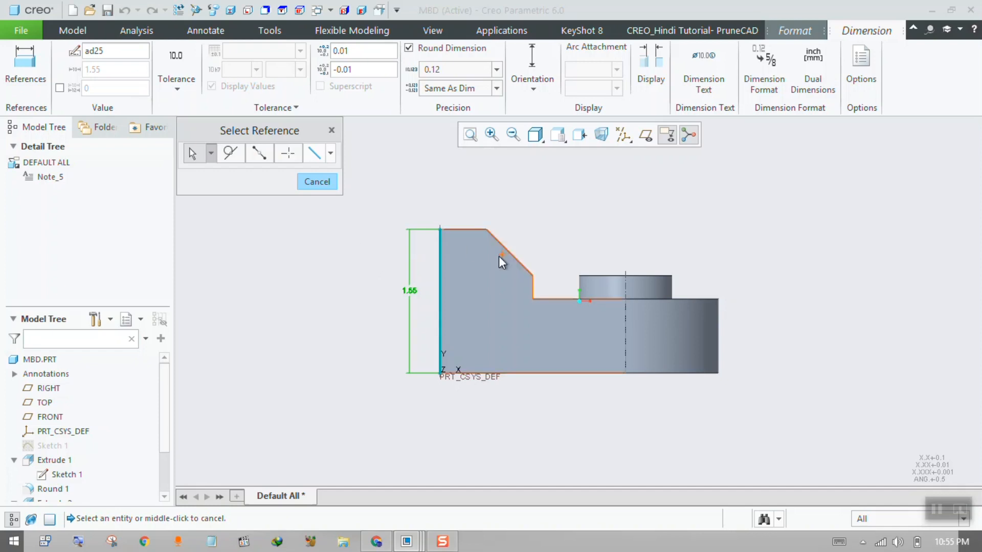
Examine the placed height dimension up close and from oblique angles, and reorient the bracket to face the FRONT annotation plane.
{"action": "key", "text": "ctrl+d"}
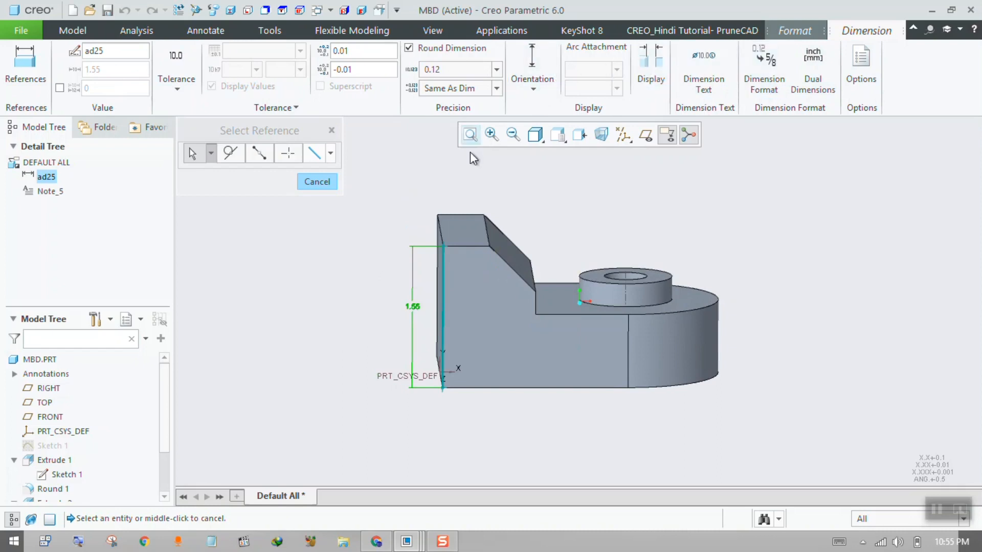
{"action": "scroll", "coordinate": [409, 313], "scroll_direction": "down", "scroll_amount": 3}
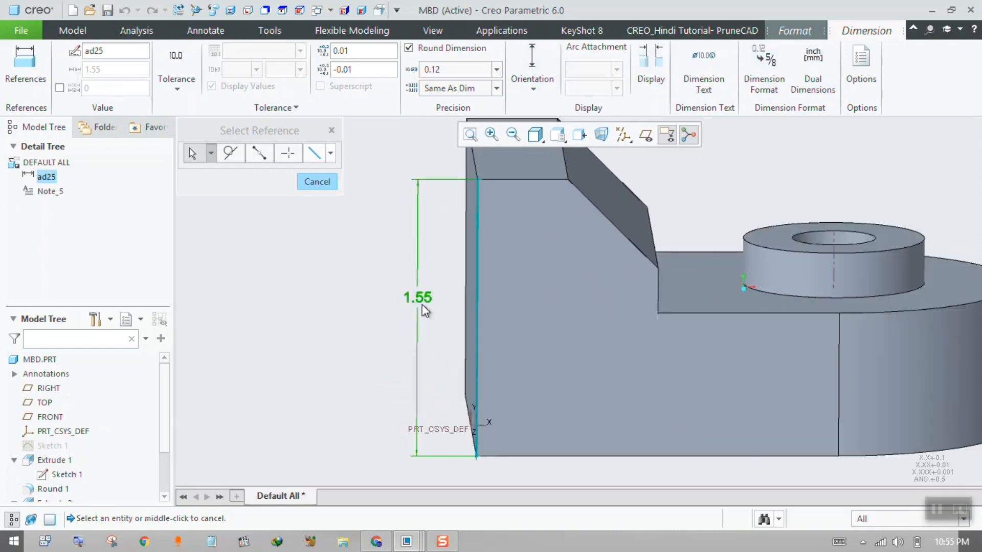
{"action": "mouse_move", "coordinate": [455, 297]}
{"action": "middle_mouse_down"}
{"action": "mouse_move", "coordinate": [450, 274]}
{"action": "mouse_move", "coordinate": [450, 287]}
{"action": "middle_mouse_up"}
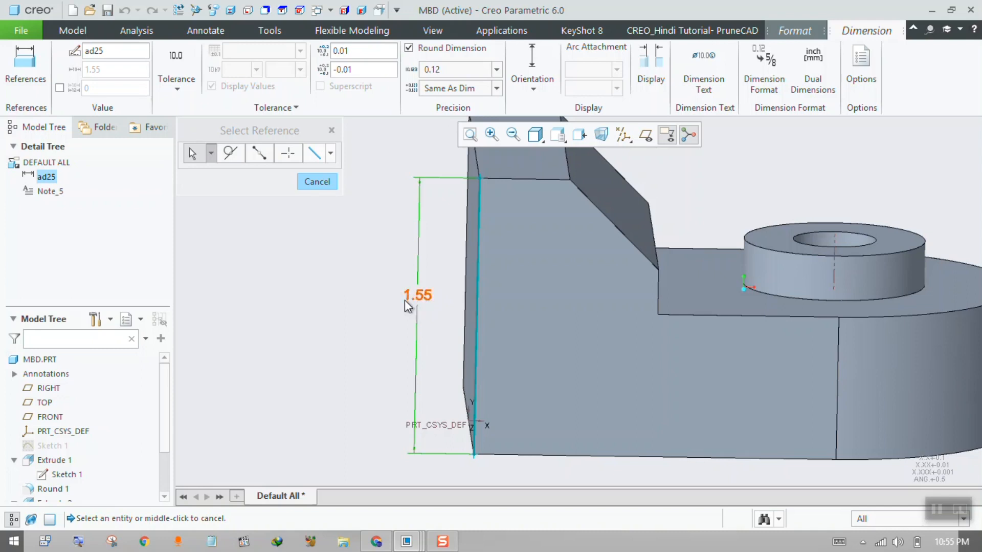
{"action": "scroll", "coordinate": [355, 312], "scroll_direction": "up", "scroll_amount": 5}
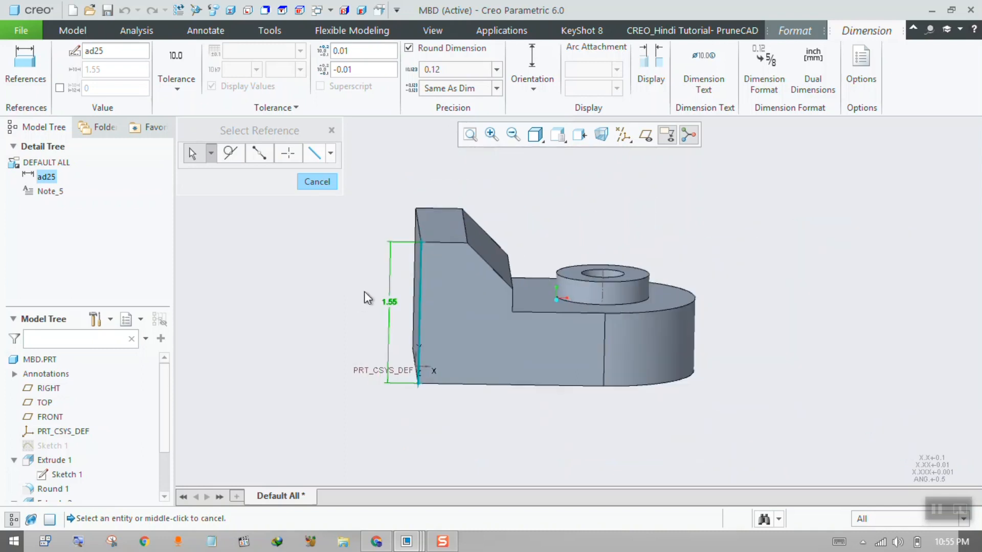
{"action": "mouse_move", "coordinate": [367, 292]}
{"action": "middle_mouse_down"}
{"action": "mouse_move", "coordinate": [445, 278]}
{"action": "mouse_move", "coordinate": [424, 285]}
{"action": "middle_mouse_up"}
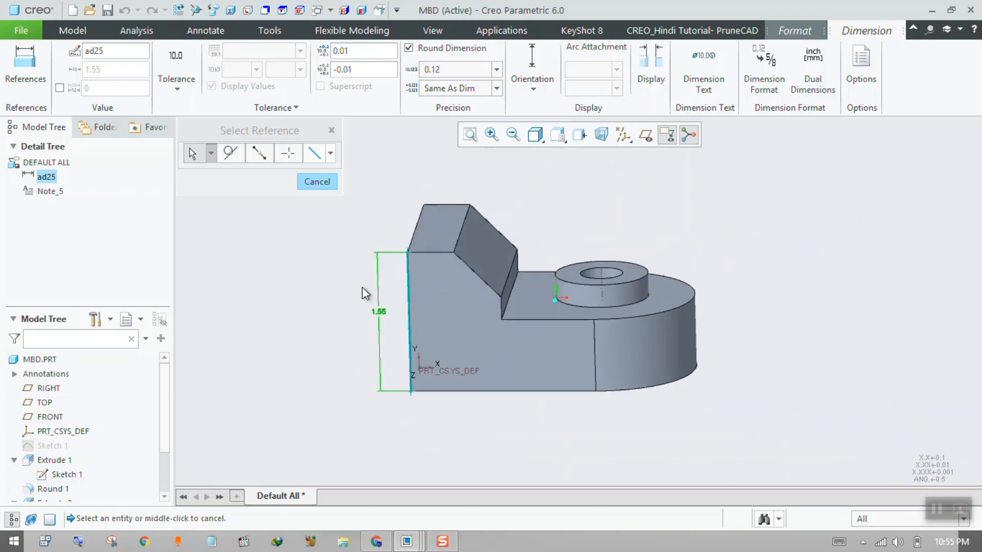
{"action": "left_click", "coordinate": [341, 290]}
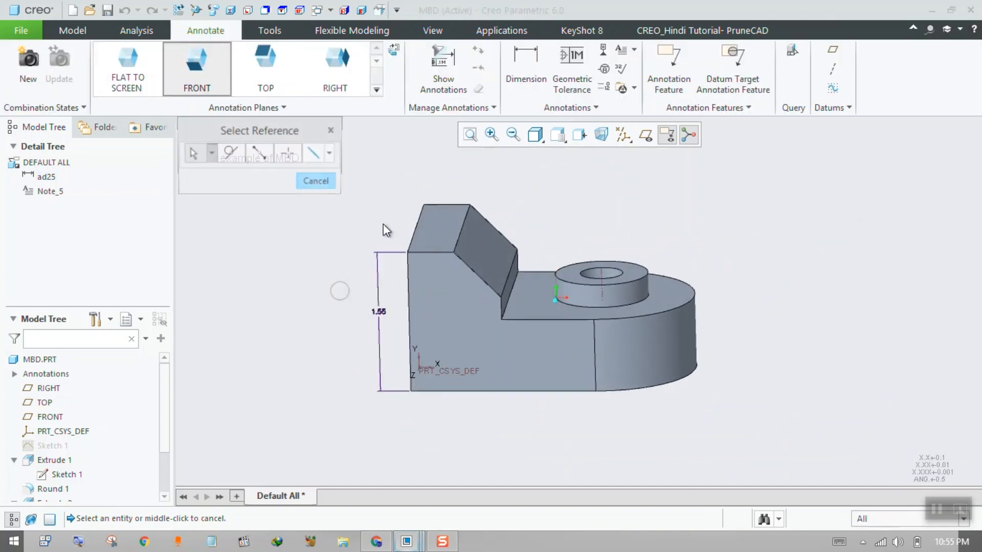
{"action": "left_click", "coordinate": [394, 52]}
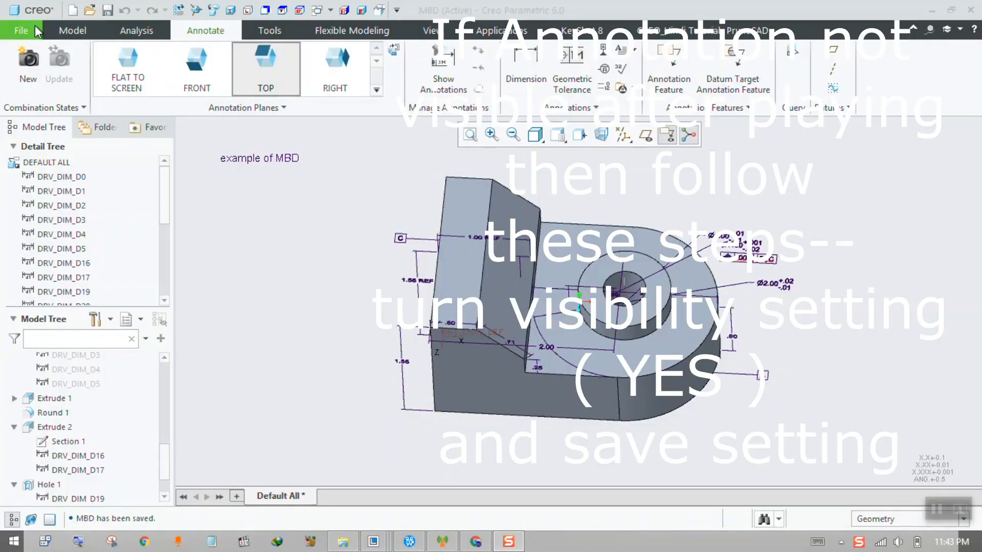
Open the configuration editor in the program options and search for options containing the keyword "annotation".
{"action": "left_click", "coordinate": [35, 25]}
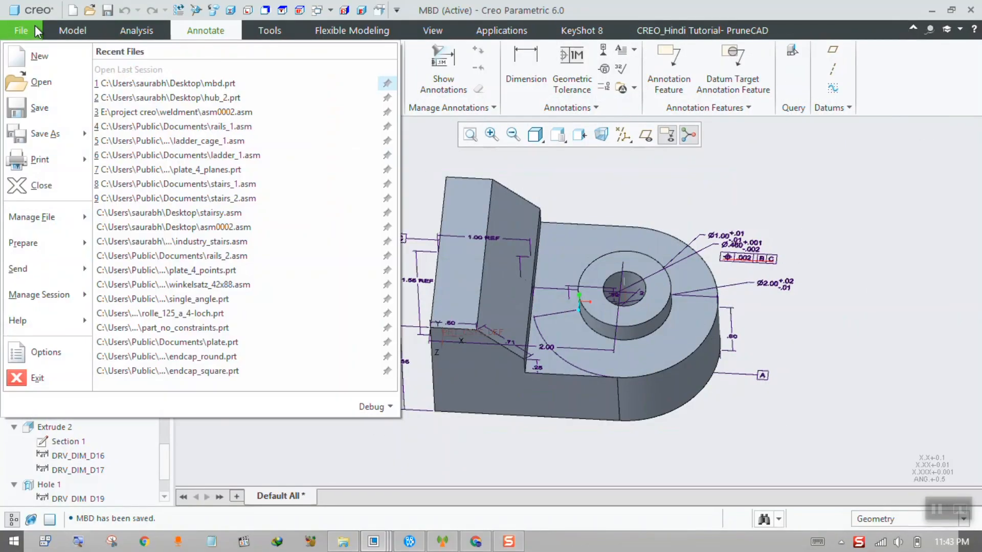
{"action": "left_click", "coordinate": [63, 346]}
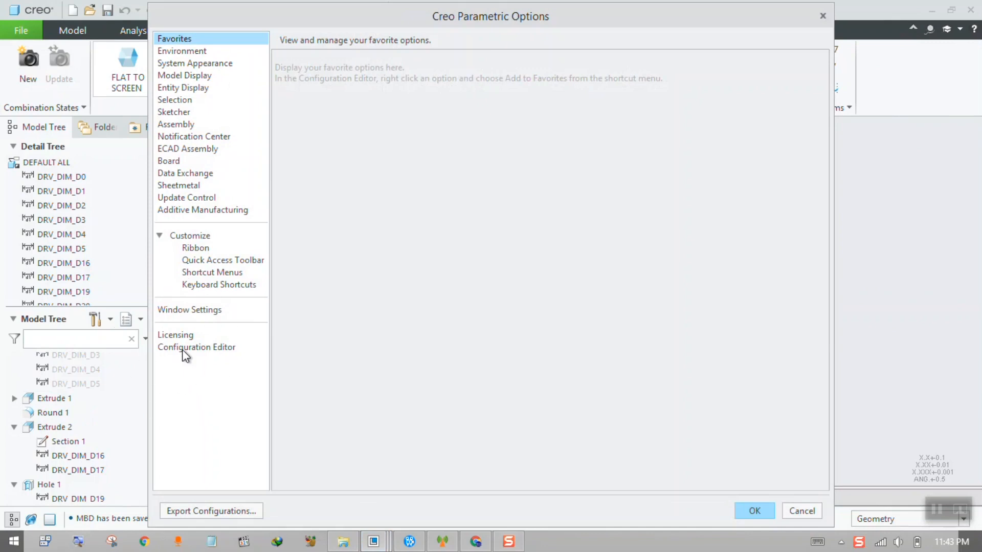
{"action": "left_click", "coordinate": [183, 351]}
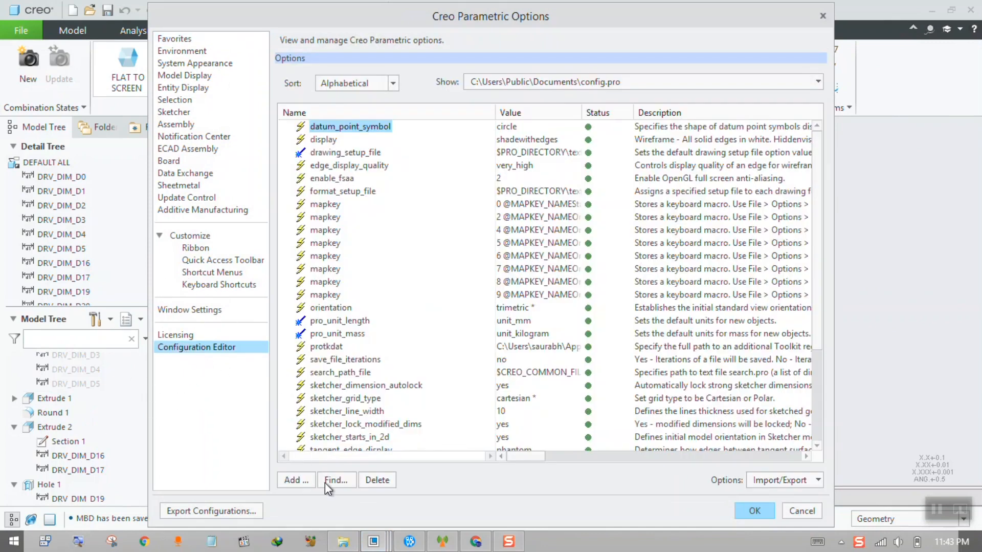
{"action": "left_click", "coordinate": [326, 481]}
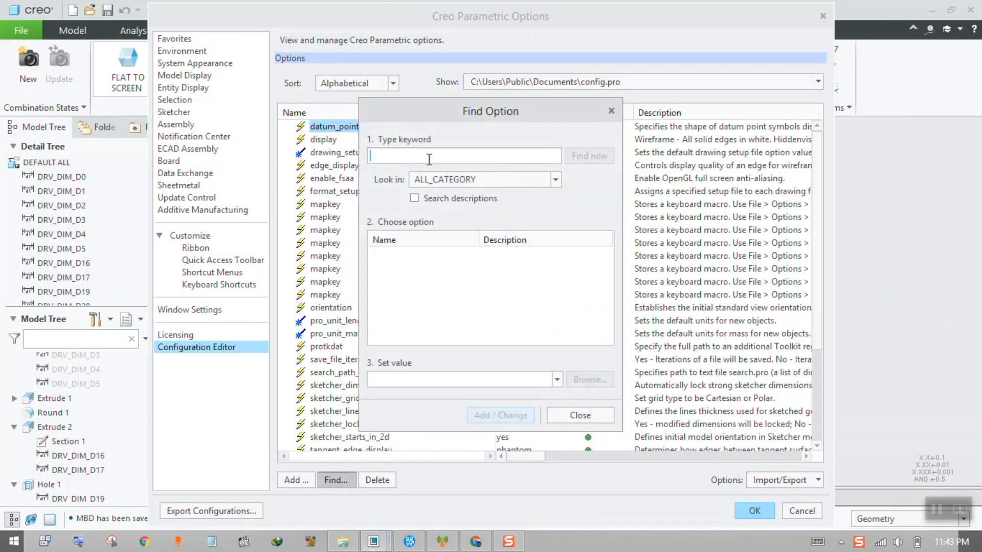
{"action": "type", "text": "annotation"}
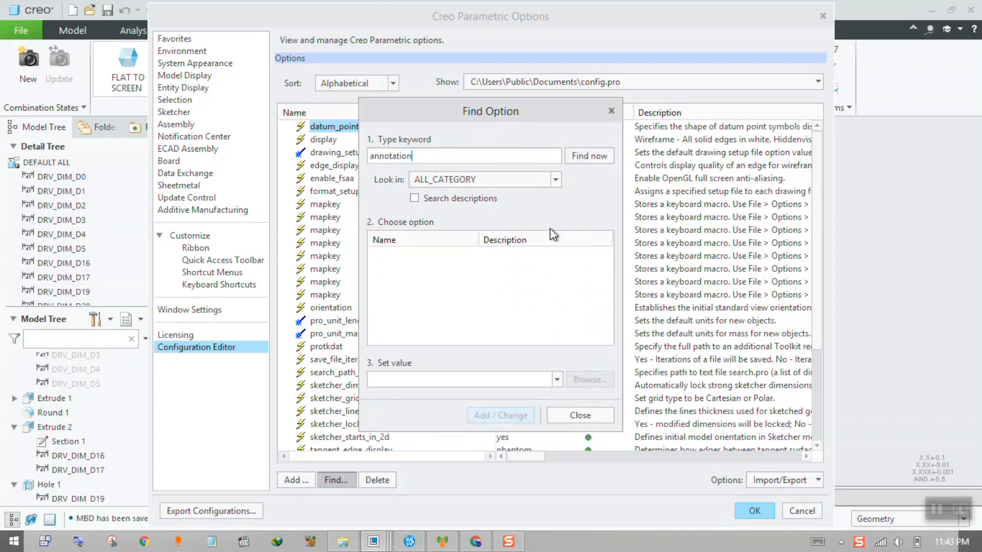
{"action": "left_click", "coordinate": [590, 155]}
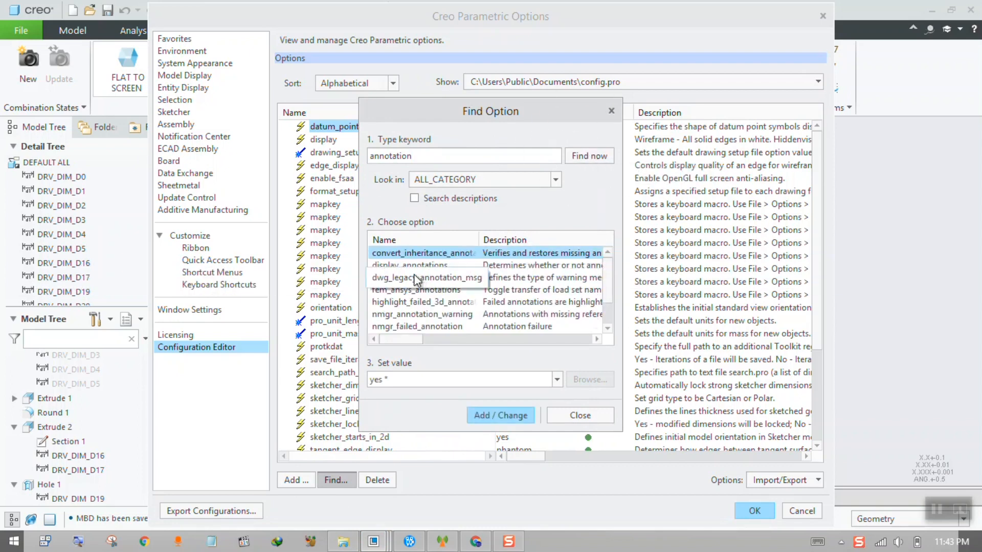
Add the display_annotations option to the configuration with the value yes and close the option finder.
{"action": "left_click", "coordinate": [432, 265]}
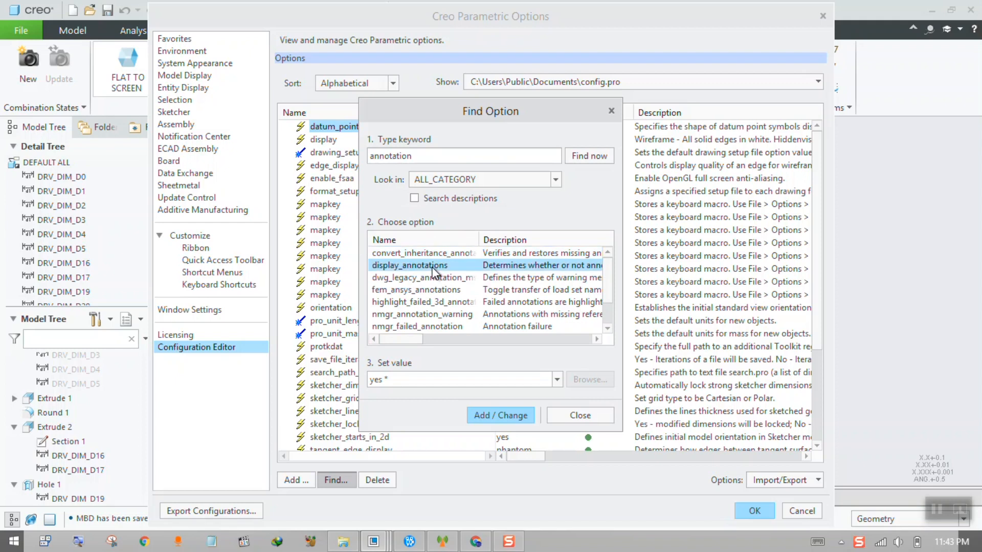
{"action": "left_click", "coordinate": [557, 379]}
{"action": "left_click", "coordinate": [449, 406]}
{"action": "left_click", "coordinate": [557, 379]}
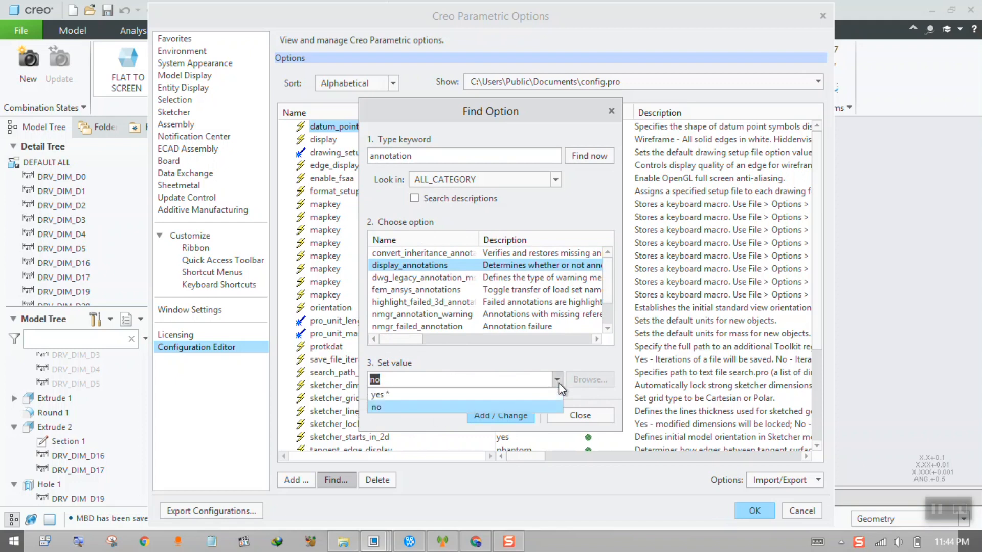
{"action": "left_click", "coordinate": [532, 394]}
{"action": "left_click", "coordinate": [518, 414]}
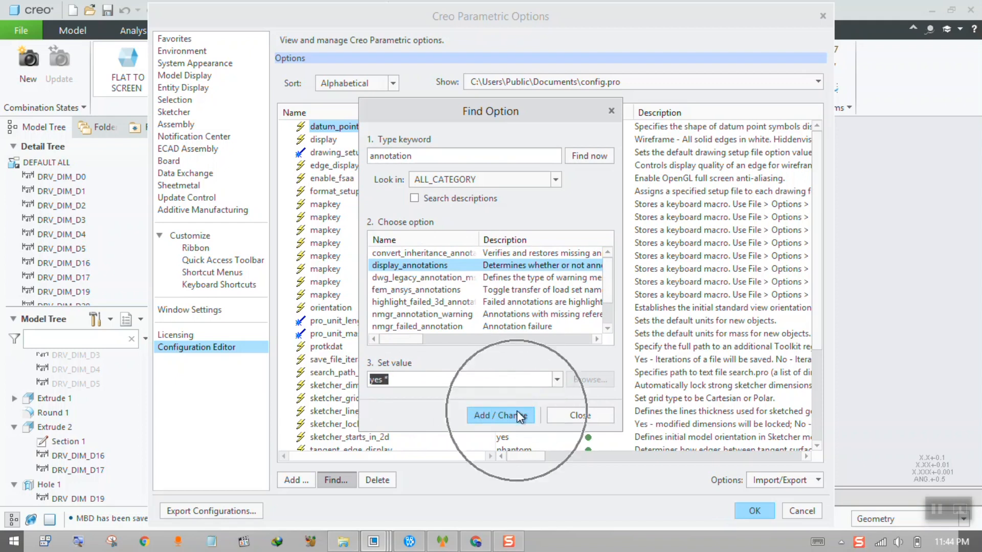
{"action": "left_click", "coordinate": [556, 417]}
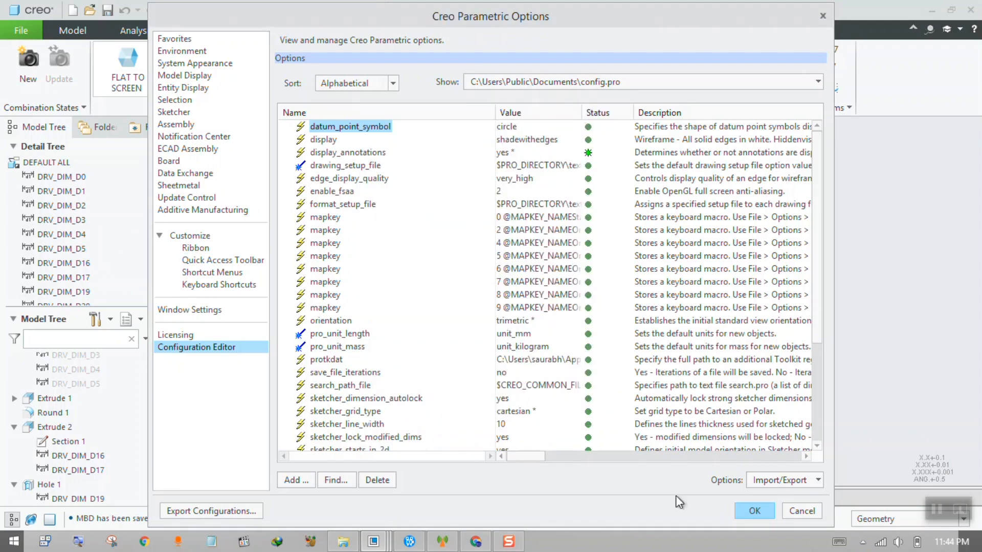
Accept the option changes and save the configuration file as config.pro in the public Documents folder.
{"action": "left_click", "coordinate": [745, 511]}
{"action": "left_click", "coordinate": [486, 340]}
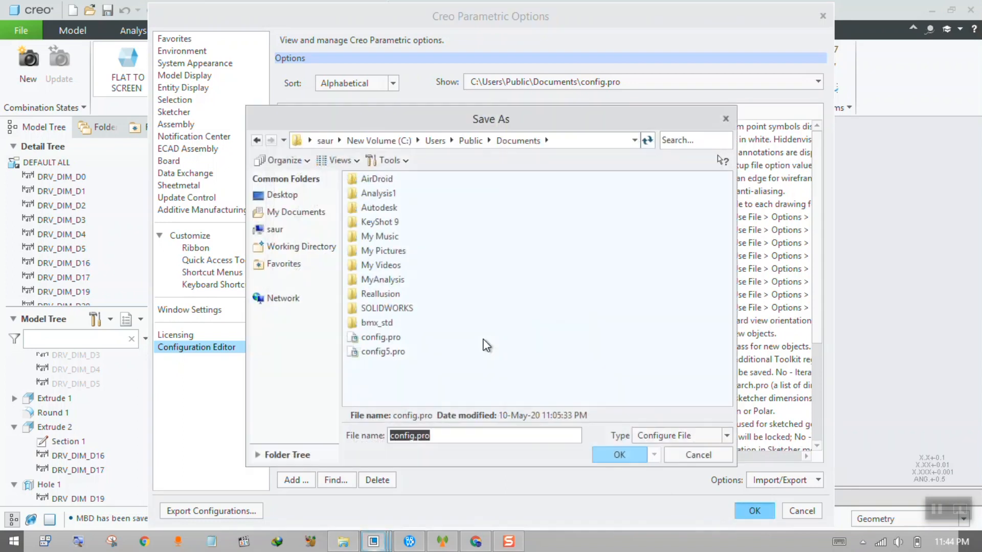
{"action": "left_click", "coordinate": [611, 455]}
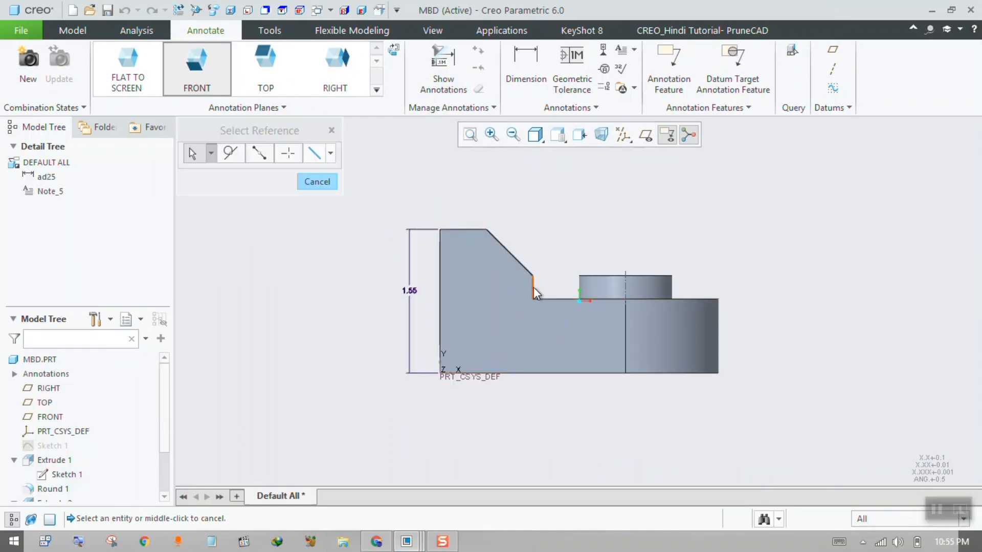
Dimension the short vertical edge below the bracket's sloped face, placing the dimension just outside it, and end the dimension command.
{"action": "left_click", "coordinate": [534, 289]}
{"action": "middle_click", "coordinate": [545, 294]}
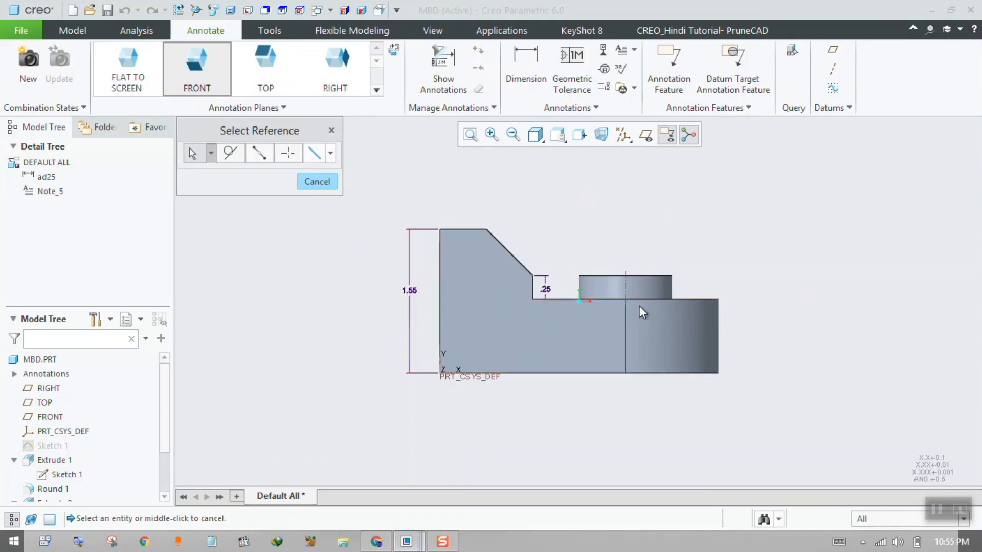
{"action": "left_click_drag", "start_coordinate": [166, 379], "coordinate": [166, 407]}
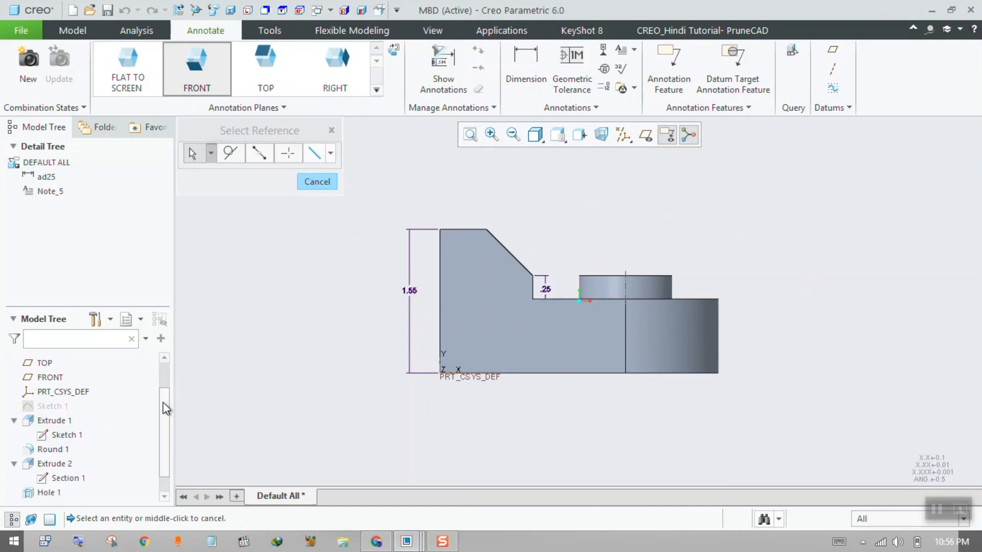
{"action": "left_click", "coordinate": [63, 406]}
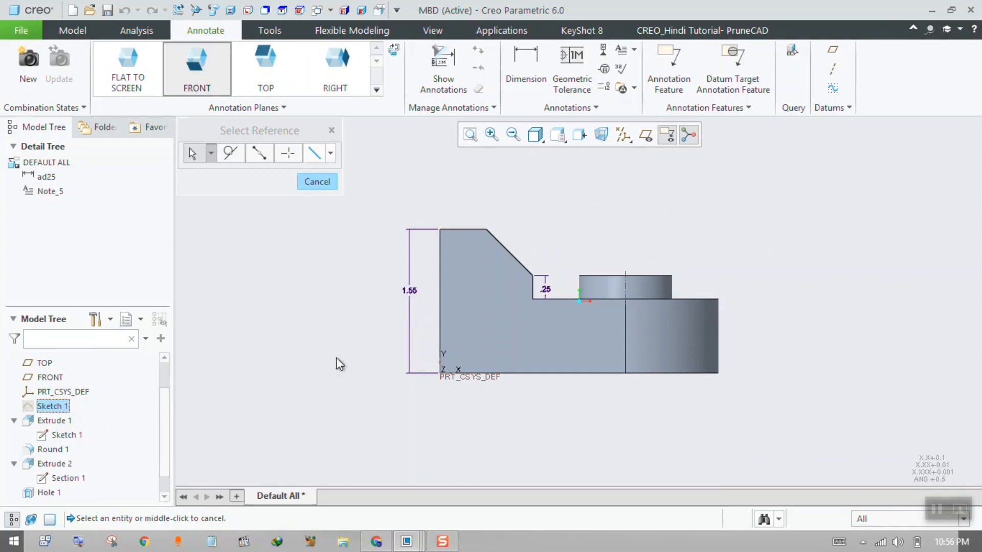
{"action": "left_click", "coordinate": [71, 435]}
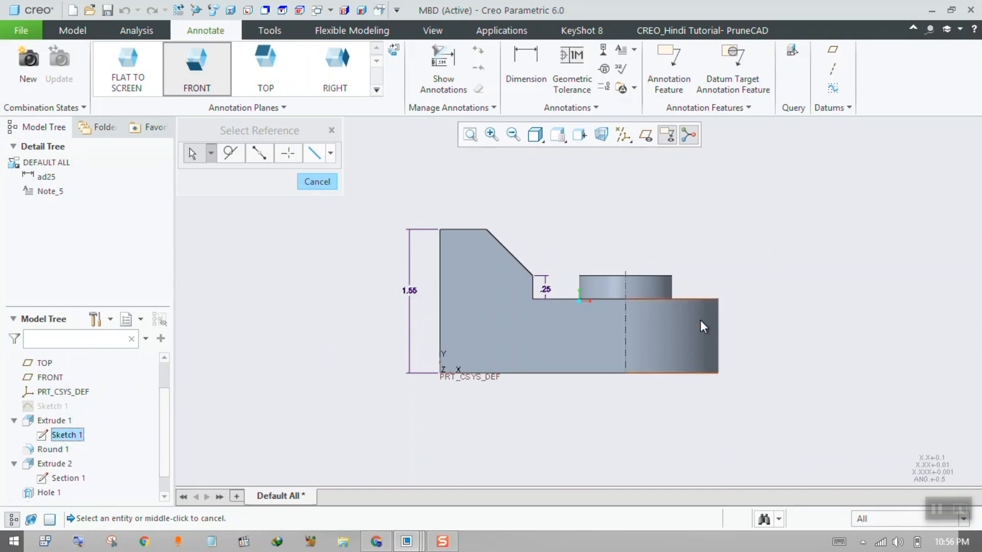
{"action": "left_click", "coordinate": [317, 181]}
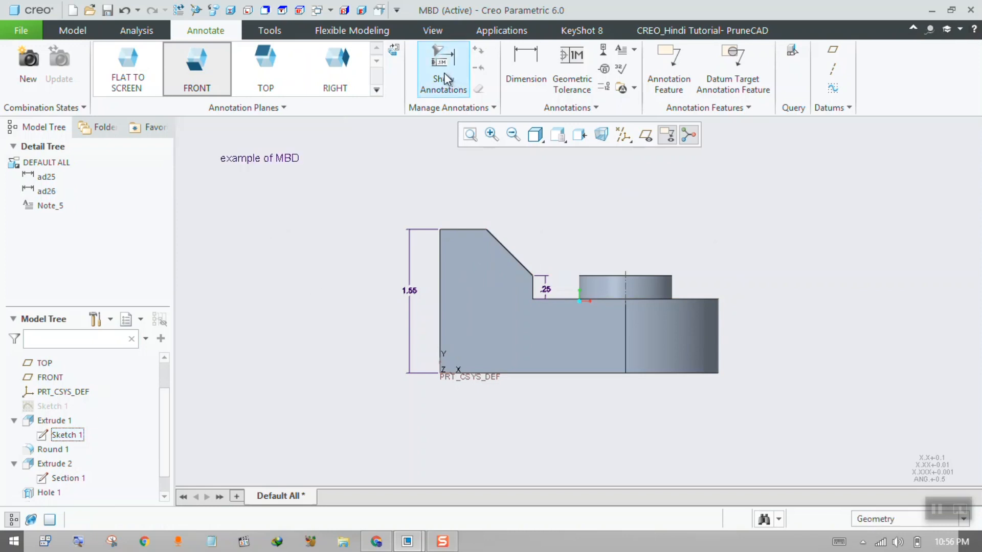
Show all available driving dimensions of Extrude 1 as annotations, apply them and close the Show Annotations command.
{"action": "left_click", "coordinate": [444, 80]}
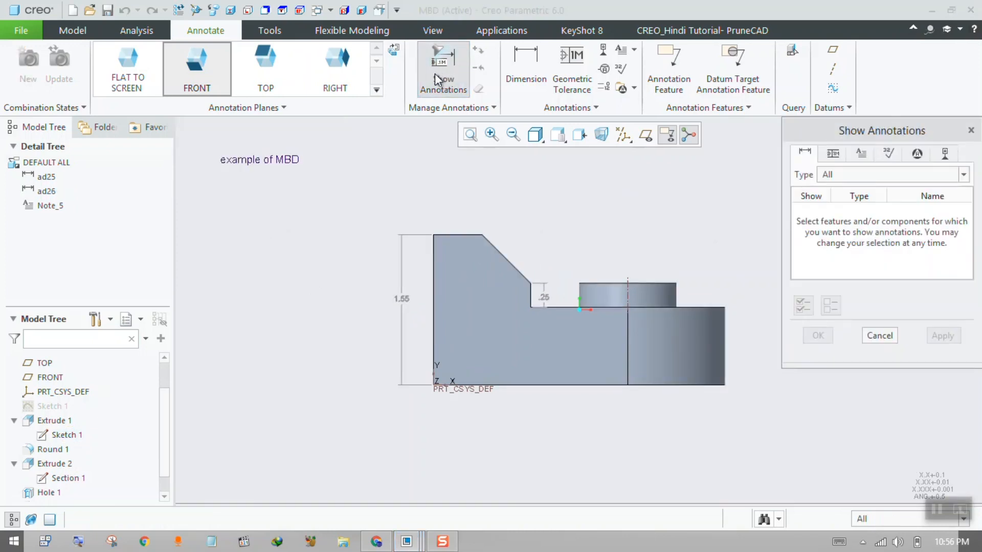
{"action": "left_click", "coordinate": [61, 429]}
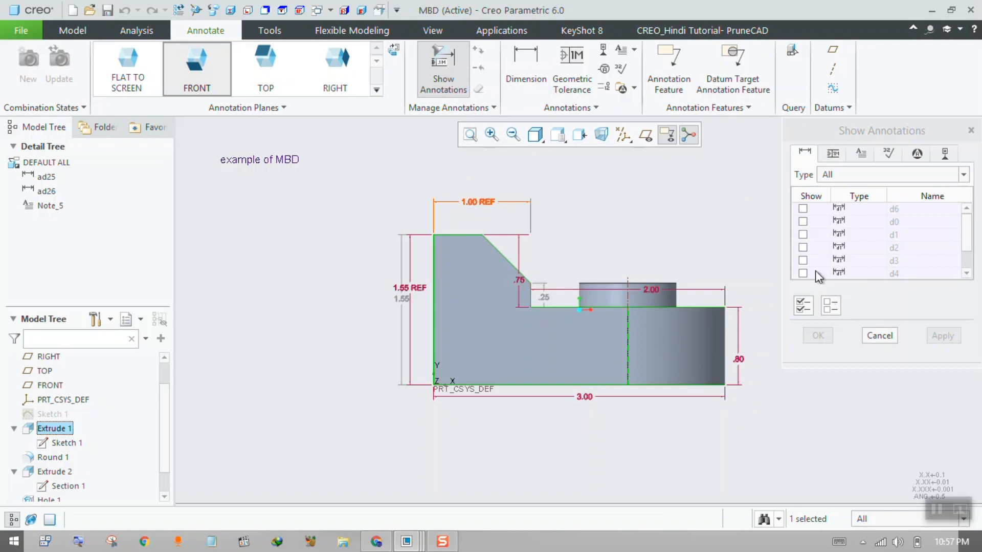
{"action": "left_click", "coordinate": [971, 226]}
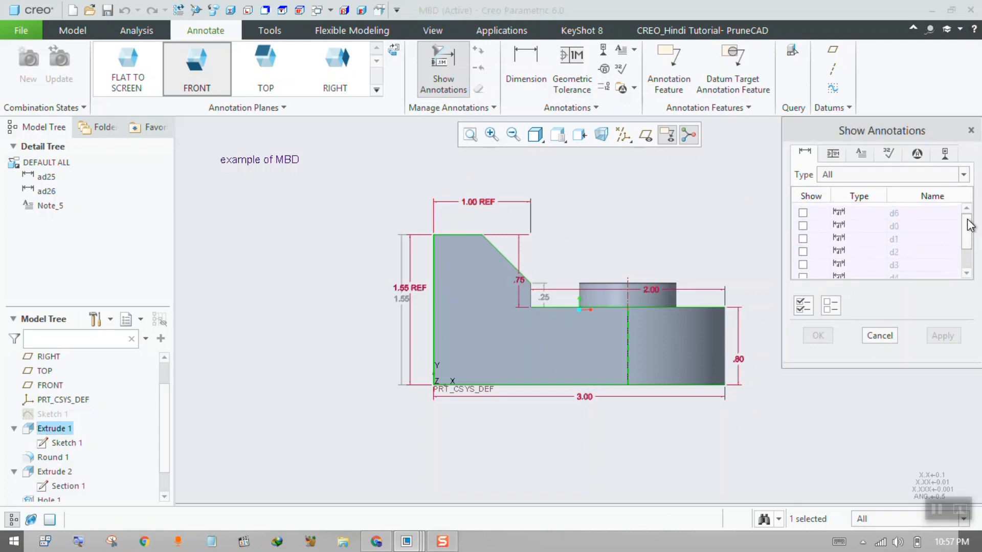
{"action": "mouse_move", "coordinate": [968, 222]}
{"action": "left_mouse_down"}
{"action": "mouse_move", "coordinate": [968, 246]}
{"action": "mouse_move", "coordinate": [968, 223]}
{"action": "left_mouse_up"}
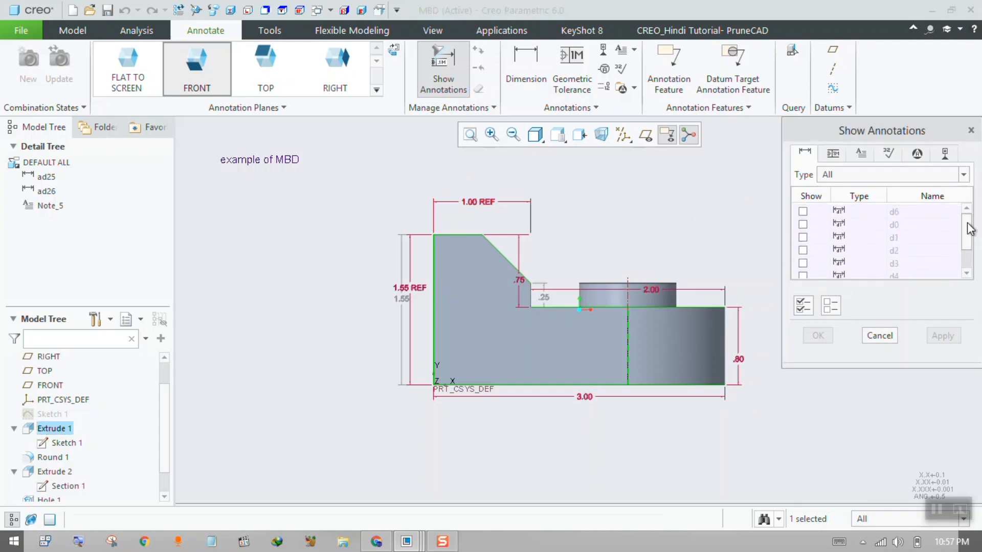
{"action": "left_click", "coordinate": [802, 209]}
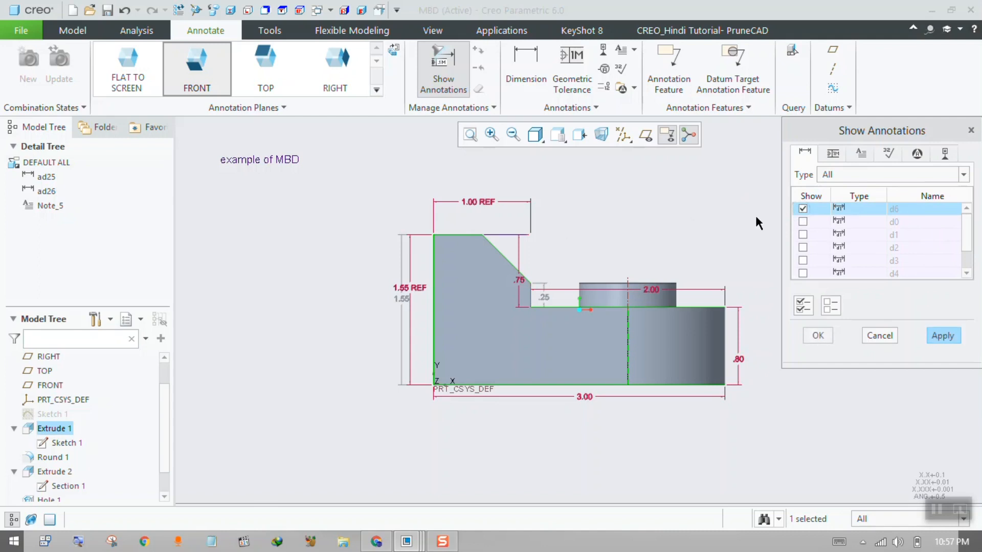
{"action": "left_click", "coordinate": [803, 221]}
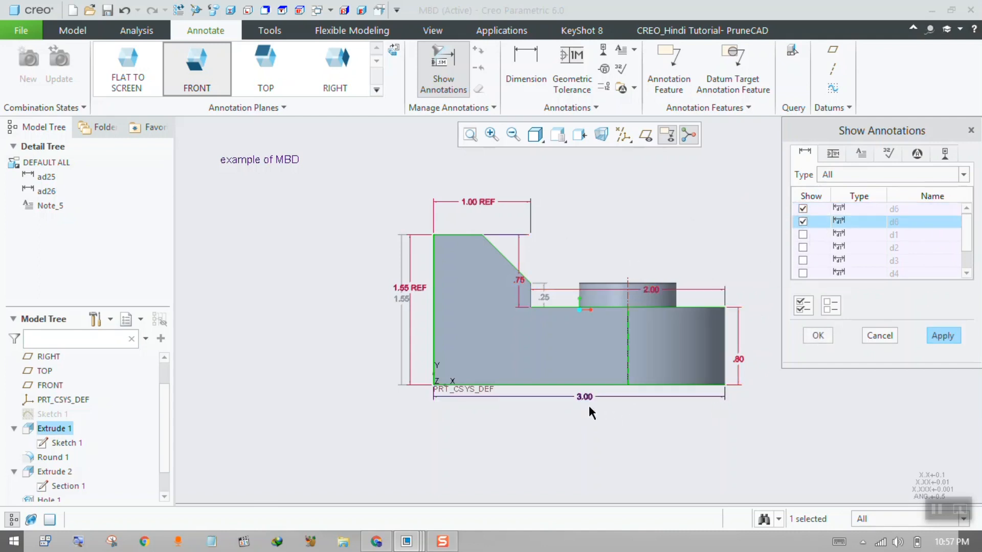
{"action": "left_click", "coordinate": [803, 235]}
{"action": "left_click", "coordinate": [803, 248]}
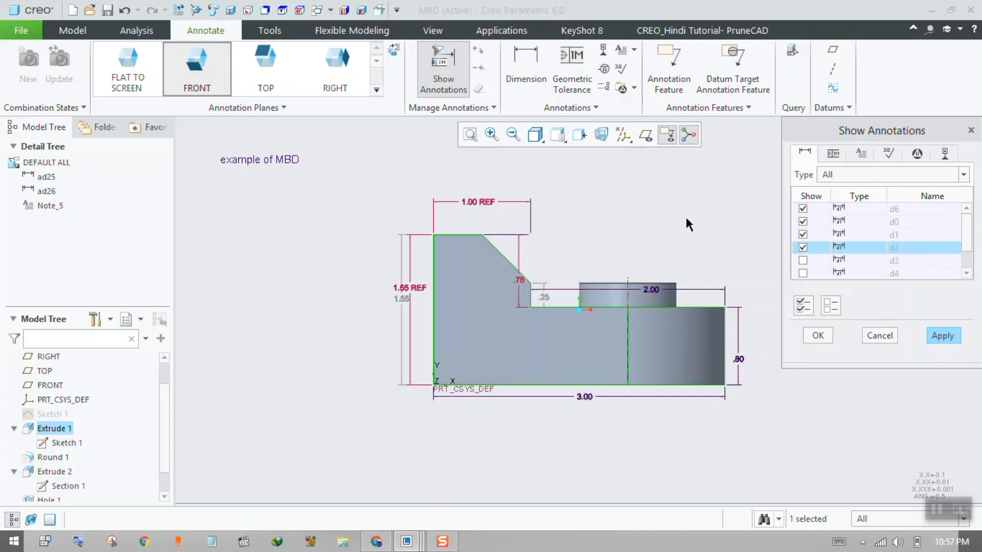
{"action": "left_click", "coordinate": [804, 306]}
{"action": "left_click", "coordinate": [931, 331]}
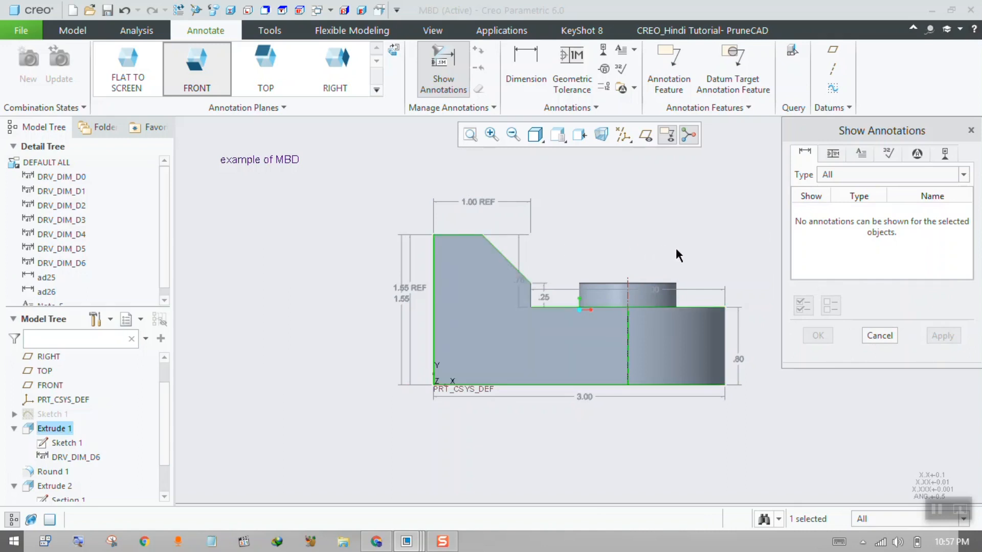
{"action": "left_click", "coordinate": [972, 131]}
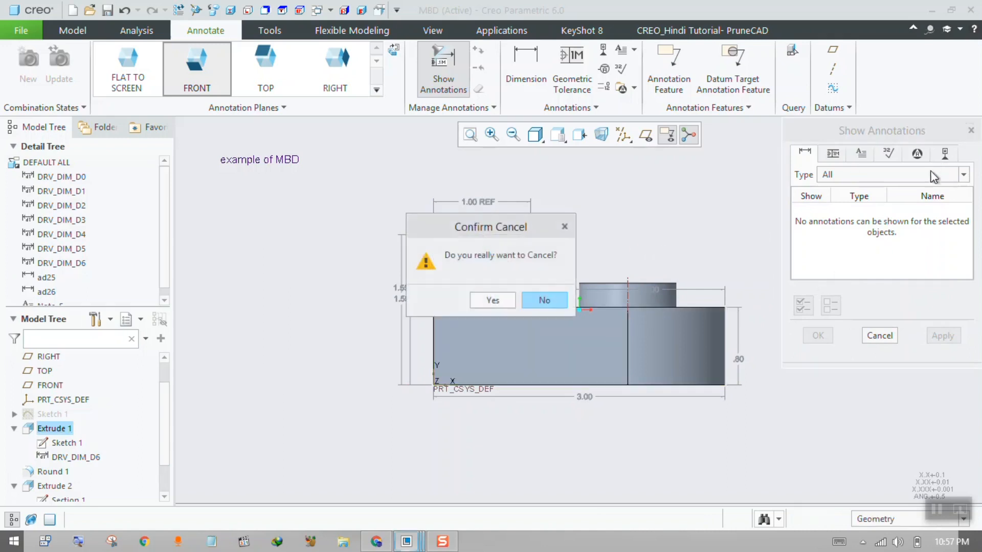
{"action": "left_click", "coordinate": [503, 300]}
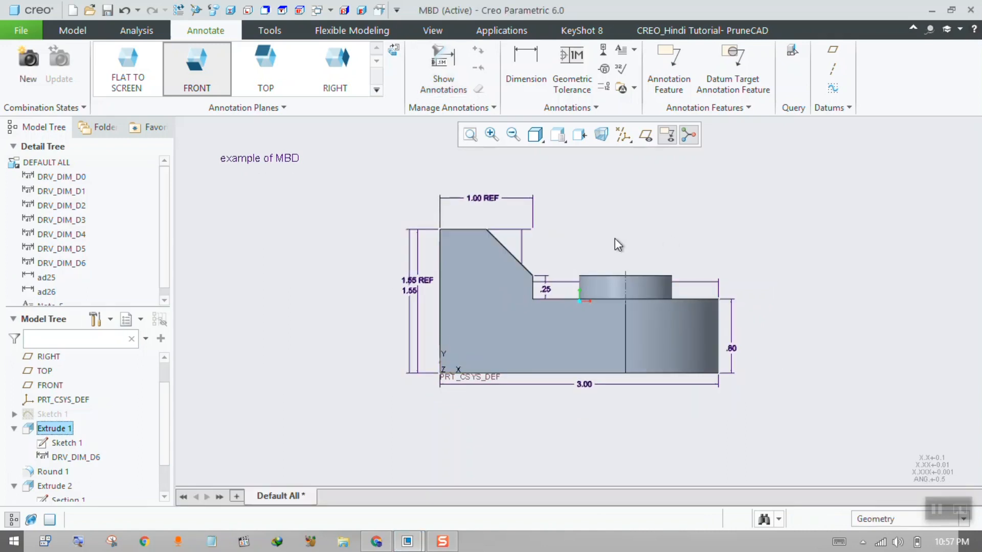
Delete the duplicate 1.55 REF height dimension beside the bracket's vertical back edge.
{"action": "scroll", "coordinate": [584, 242], "scroll_direction": "down", "scroll_amount": 3}
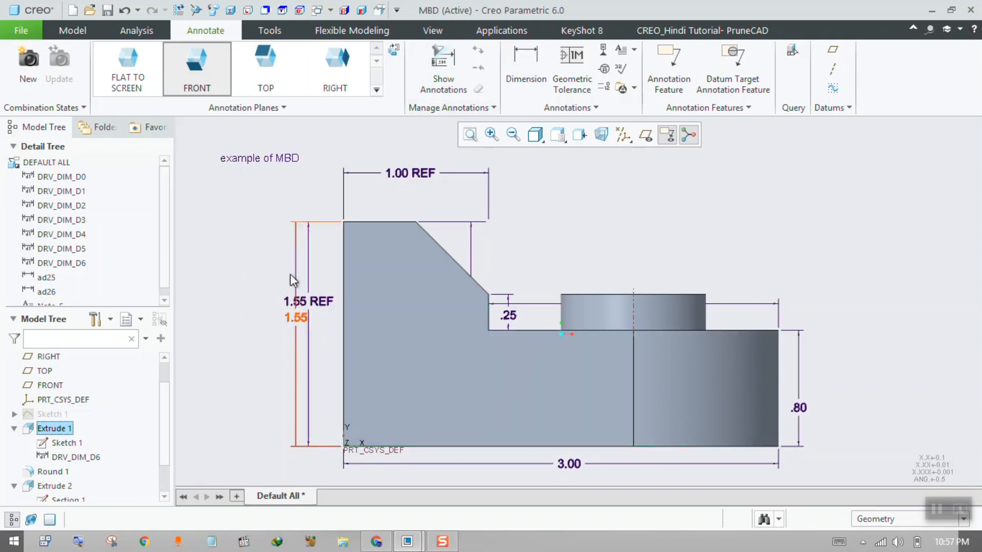
{"action": "left_click", "coordinate": [316, 304]}
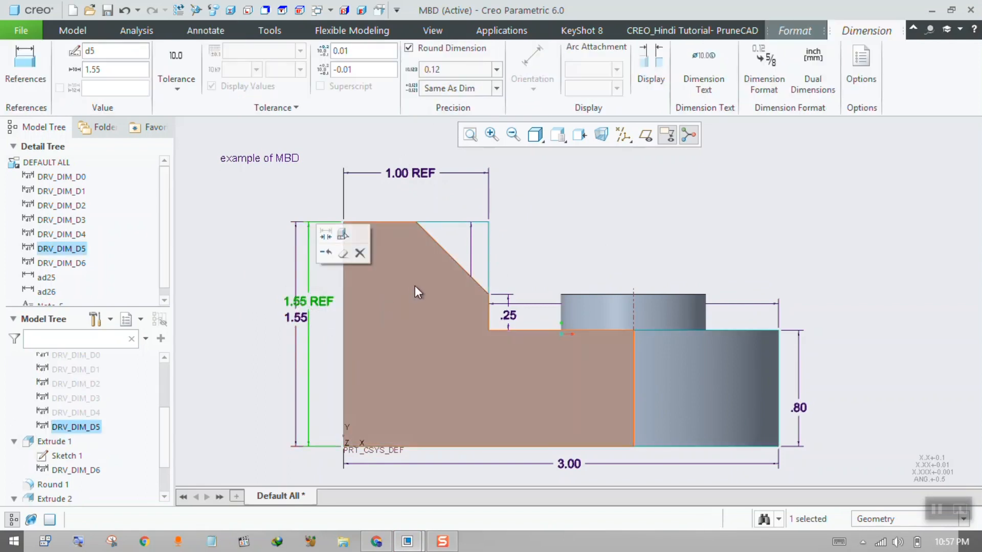
{"action": "key", "text": "Delete"}
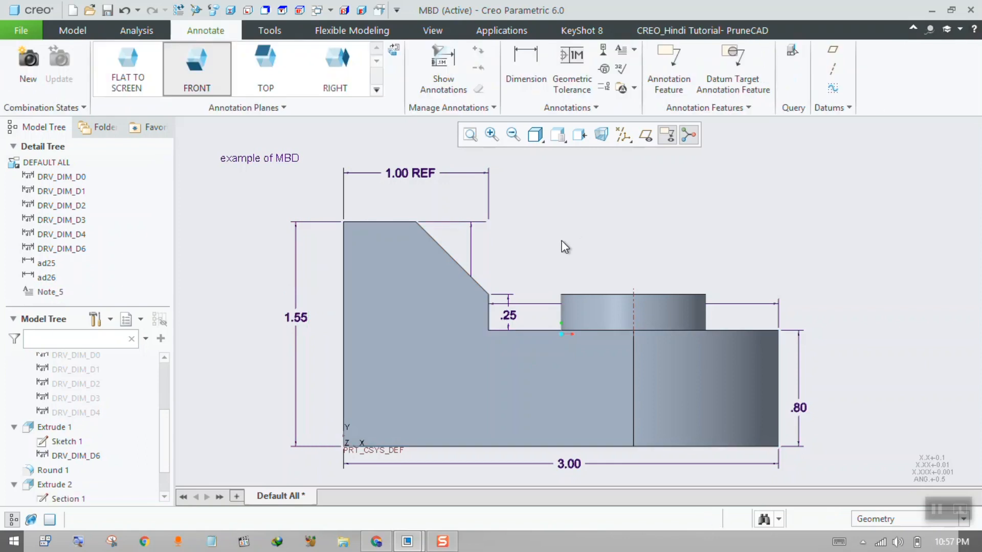
Dimension the bracket's short horizontal top edge using entity selection, placing the dimension just above the edge.
{"action": "scroll", "coordinate": [552, 256], "scroll_direction": "down", "scroll_amount": 3}
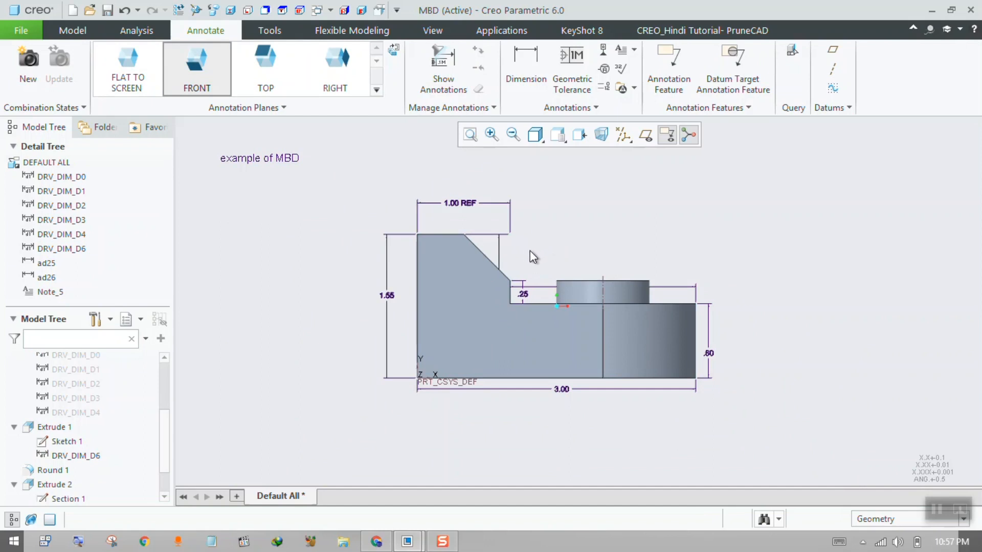
{"action": "scroll", "coordinate": [513, 263], "scroll_direction": "down", "scroll_amount": 3}
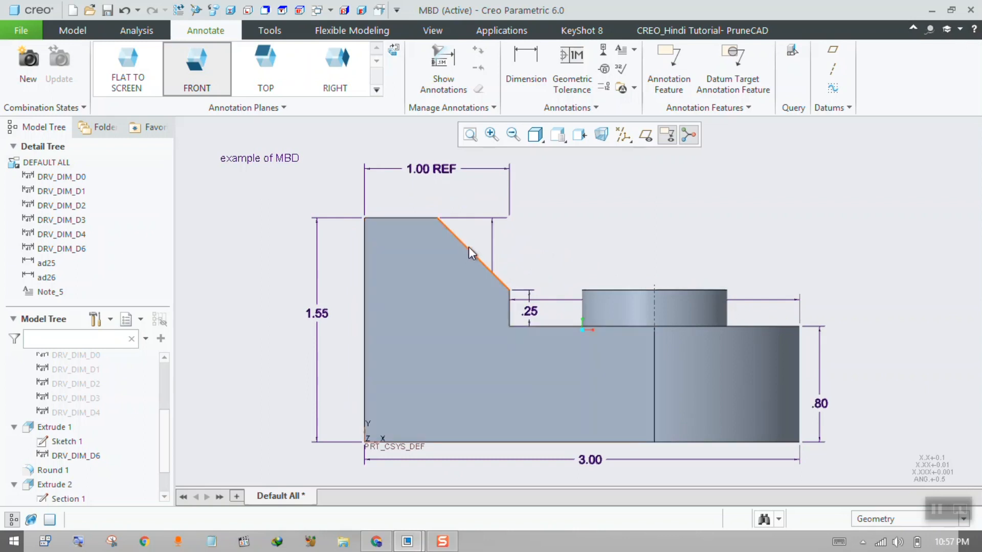
{"action": "left_click", "coordinate": [526, 64]}
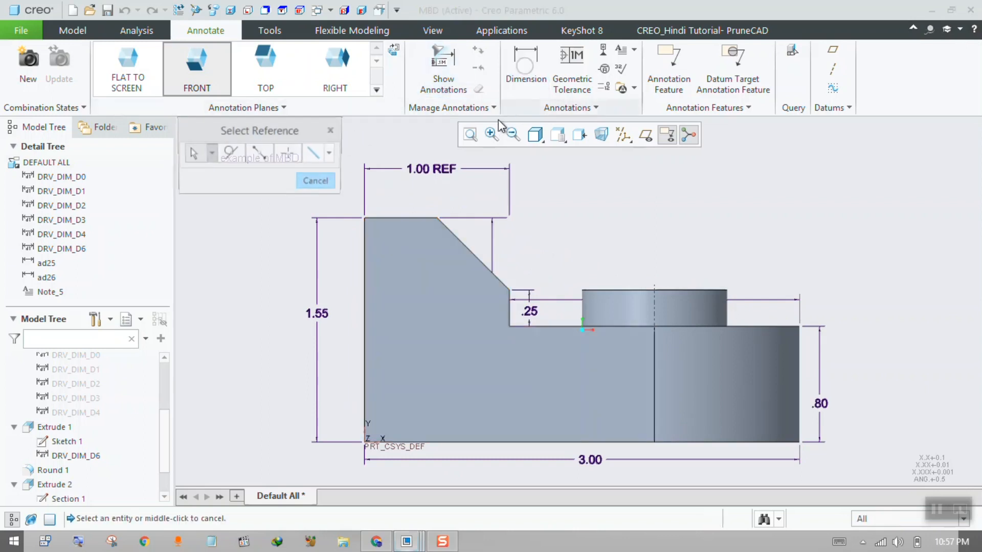
{"action": "left_click", "coordinate": [211, 154]}
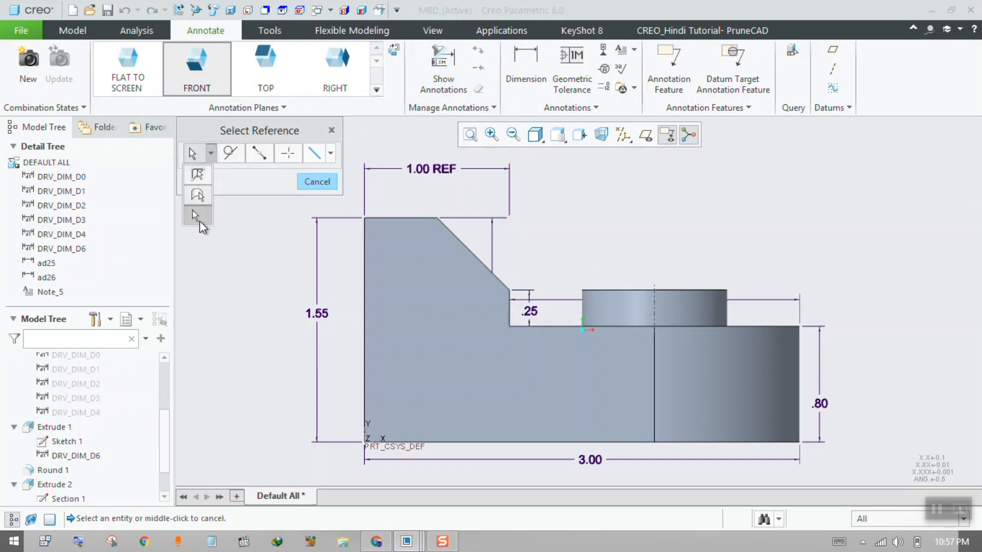
{"action": "left_click", "coordinate": [196, 216]}
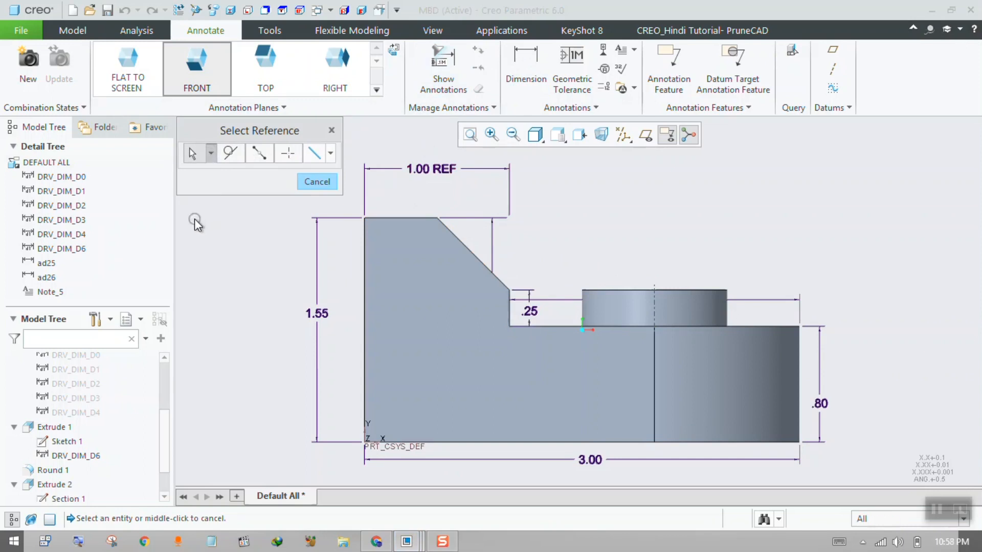
{"action": "left_click", "coordinate": [382, 217]}
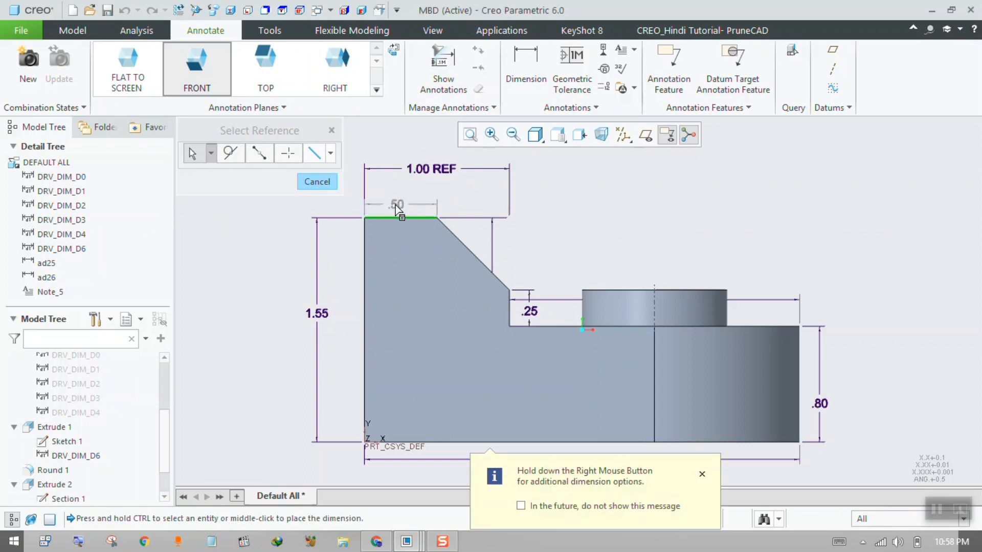
{"action": "middle_click", "coordinate": [394, 204]}
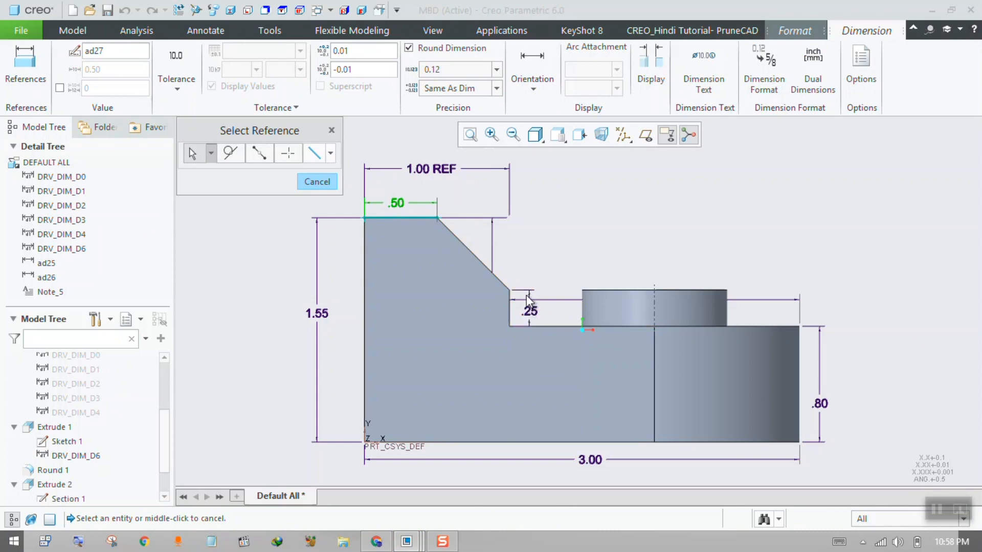
Dimension the sloped edge with the dimension placed just outside it, and nudge the 1.00 REF dimension slightly toward the part.
{"action": "left_click", "coordinate": [467, 248]}
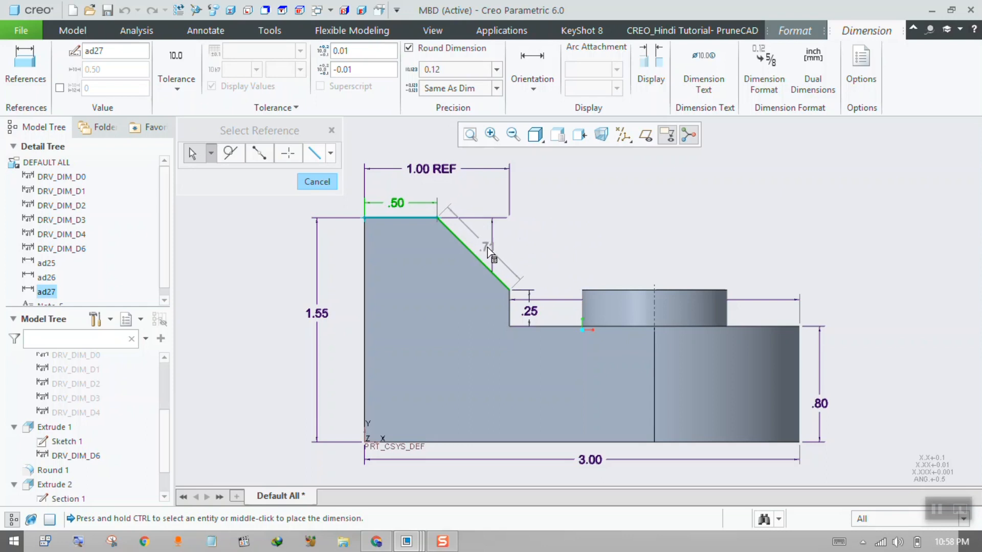
{"action": "middle_click", "coordinate": [488, 247]}
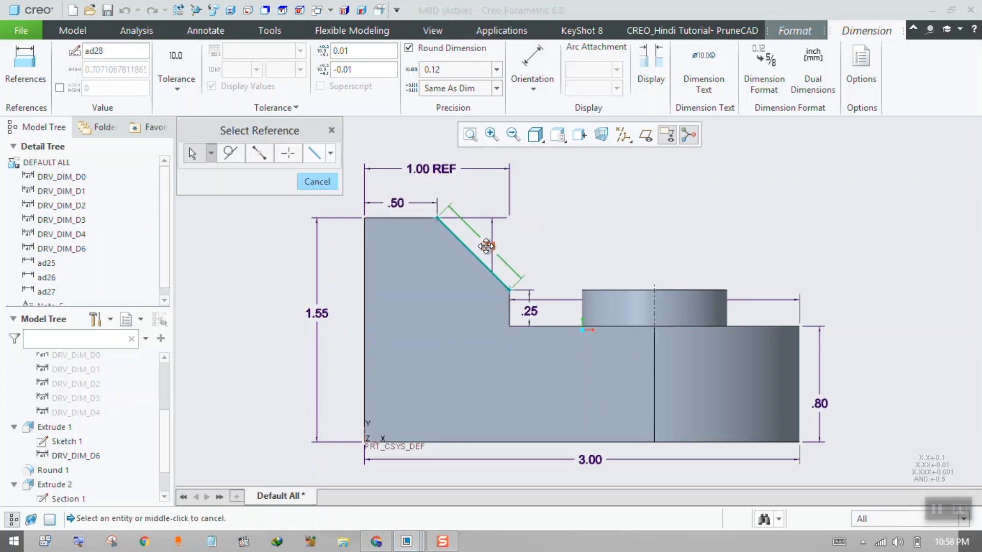
{"action": "left_click", "coordinate": [311, 183]}
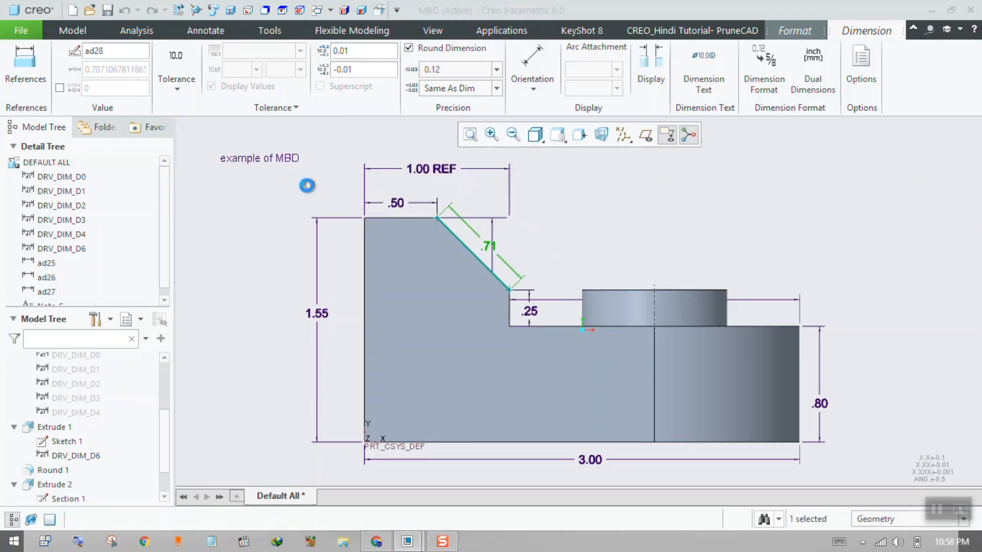
{"action": "left_click", "coordinate": [441, 171]}
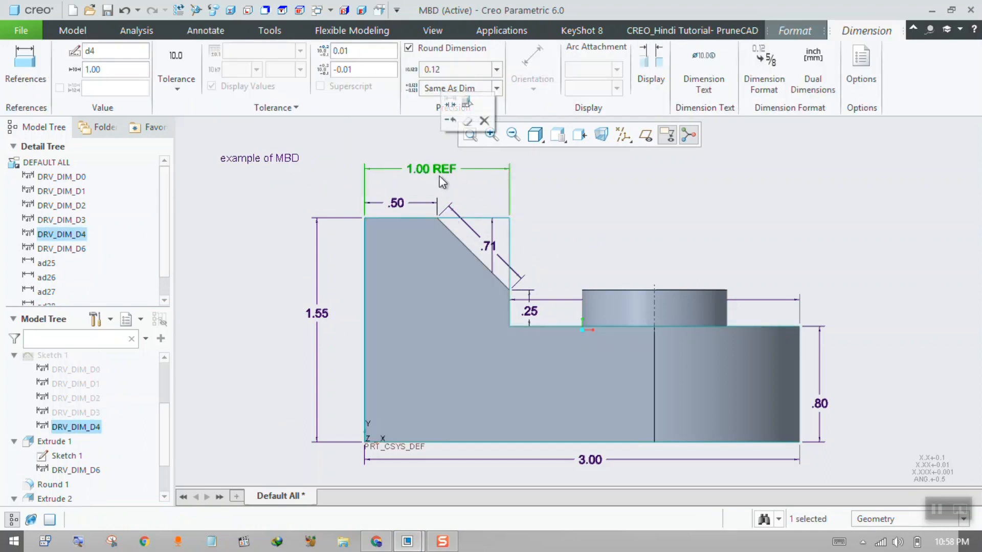
{"action": "left_click_drag", "start_coordinate": [438, 170], "coordinate": [443, 173]}
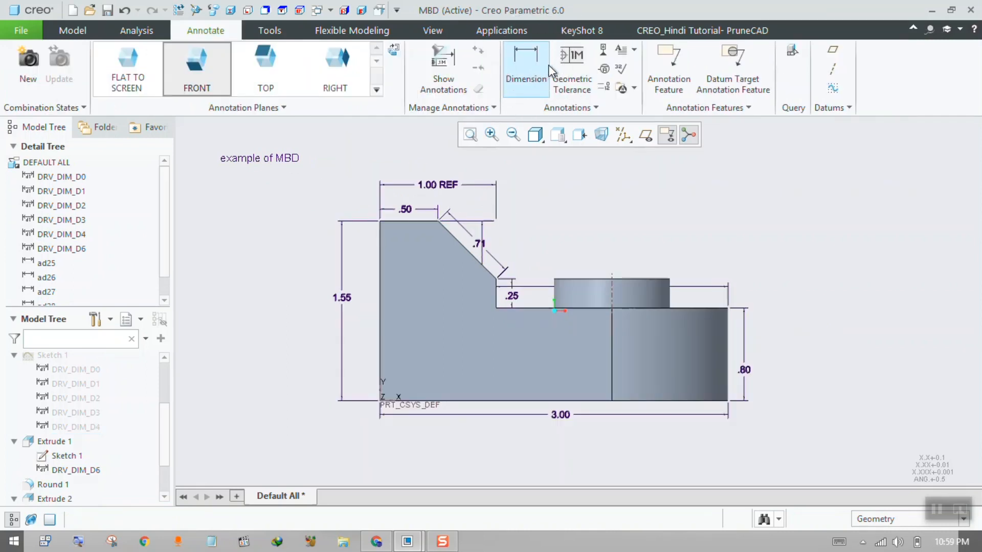
Add an unattached note reading "Front" on the FRONT plane, centred below the 3.00 overall length dimension.
{"action": "left_click", "coordinate": [621, 53]}
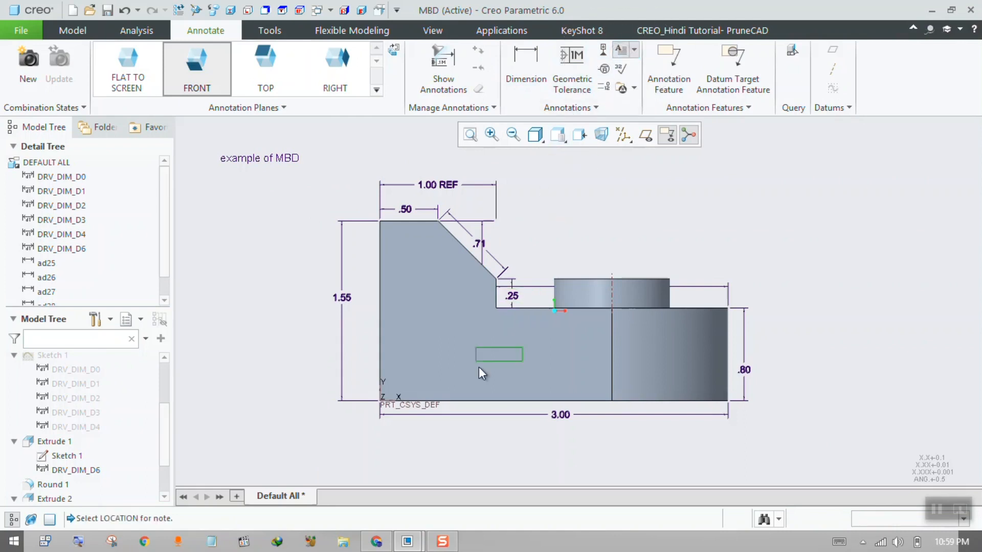
{"action": "left_click", "coordinate": [510, 445]}
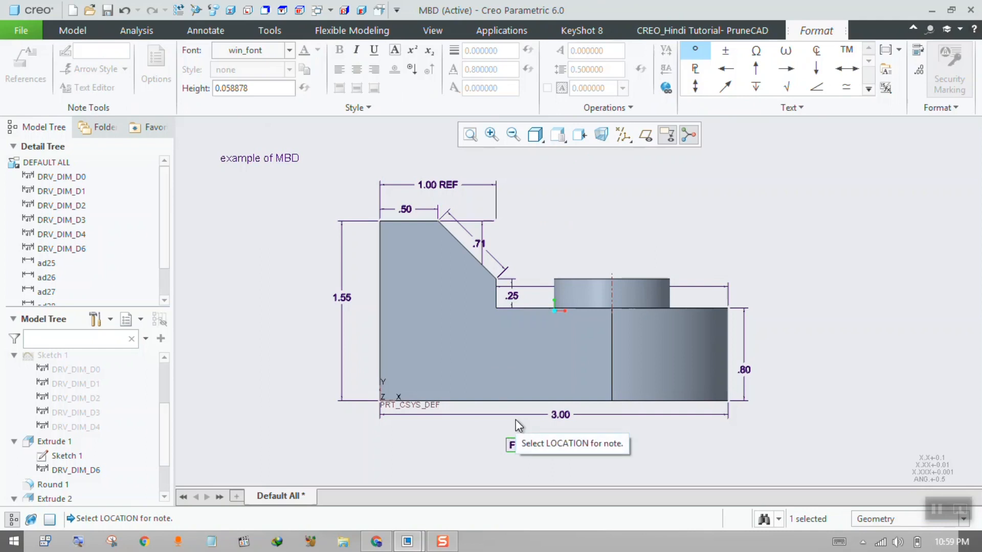
{"action": "type", "text": "Front"}
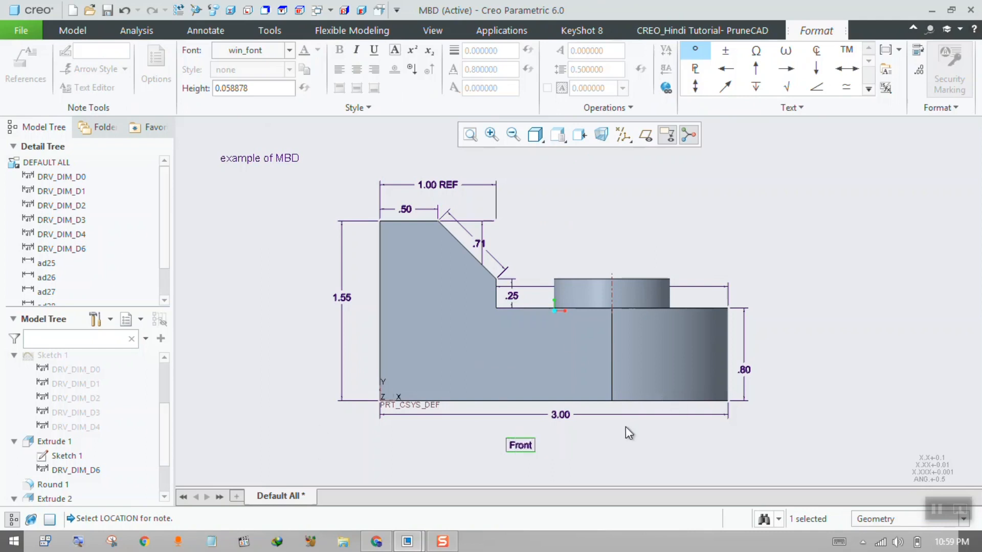
{"action": "left_click", "coordinate": [596, 454]}
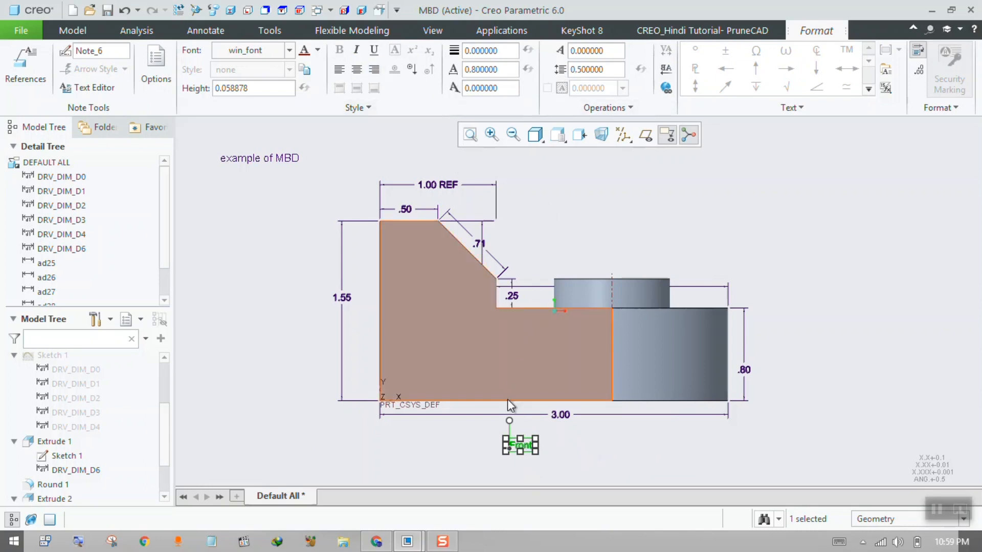
{"action": "middle_click_drag", "start_coordinate": [543, 459], "coordinate": [548, 374], "text": "shift"}
{"action": "left_click", "coordinate": [530, 408]}
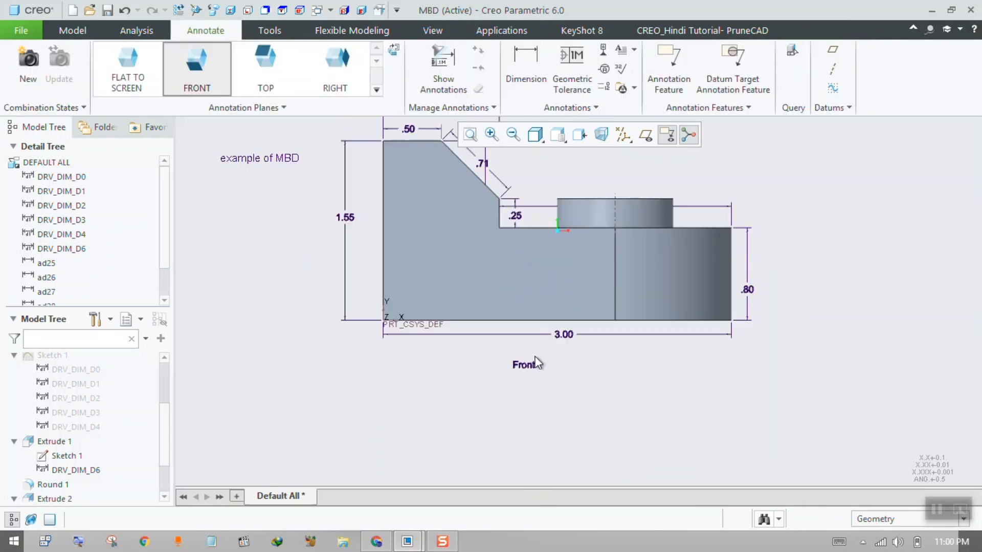
Examine the FRONT plane dimensions and the "example of MBD" note while viewing the bracket from different 3D angles.
{"action": "scroll", "coordinate": [504, 378], "scroll_direction": "down", "scroll_amount": 3}
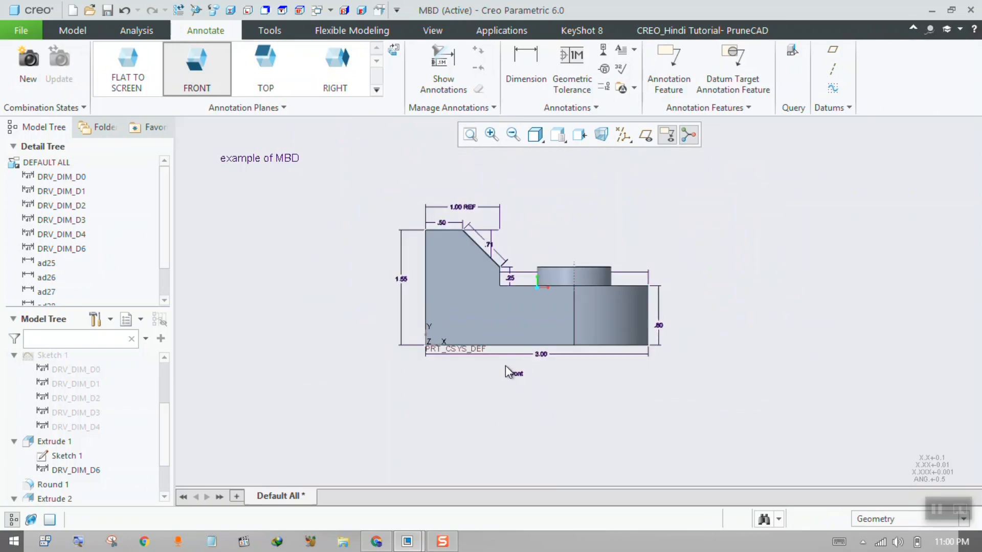
{"action": "scroll", "coordinate": [506, 364], "scroll_direction": "up", "scroll_amount": 1}
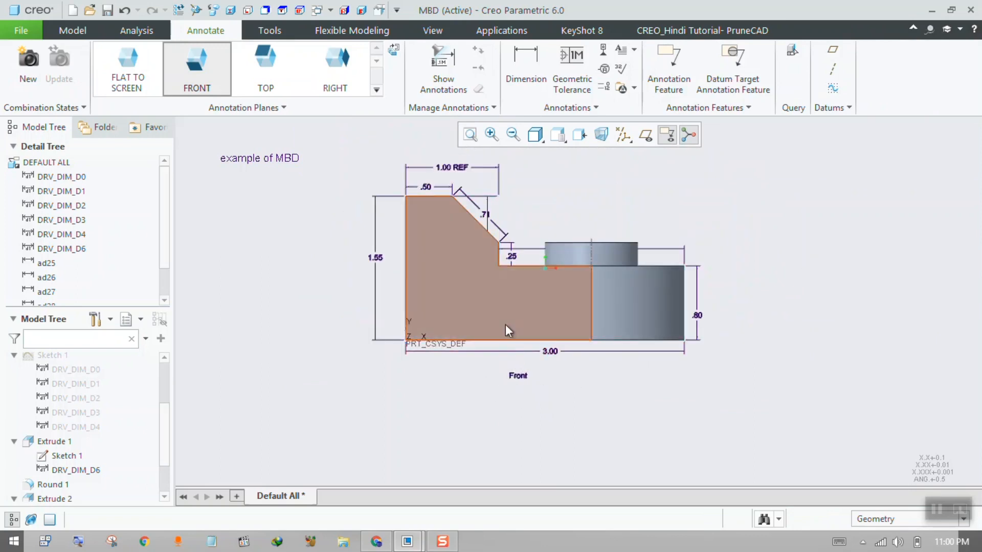
{"action": "middle_click_drag", "start_coordinate": [509, 284], "coordinate": [532, 304]}
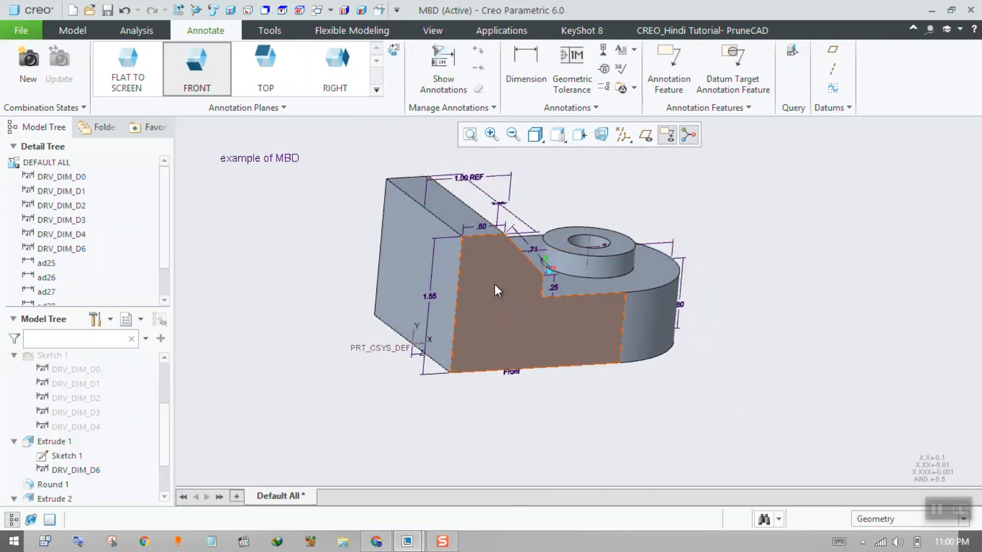
{"action": "mouse_move", "coordinate": [600, 268]}
{"action": "middle_mouse_down"}
{"action": "mouse_move", "coordinate": [625, 278]}
{"action": "mouse_move", "coordinate": [590, 255]}
{"action": "mouse_move", "coordinate": [584, 289]}
{"action": "middle_mouse_up"}
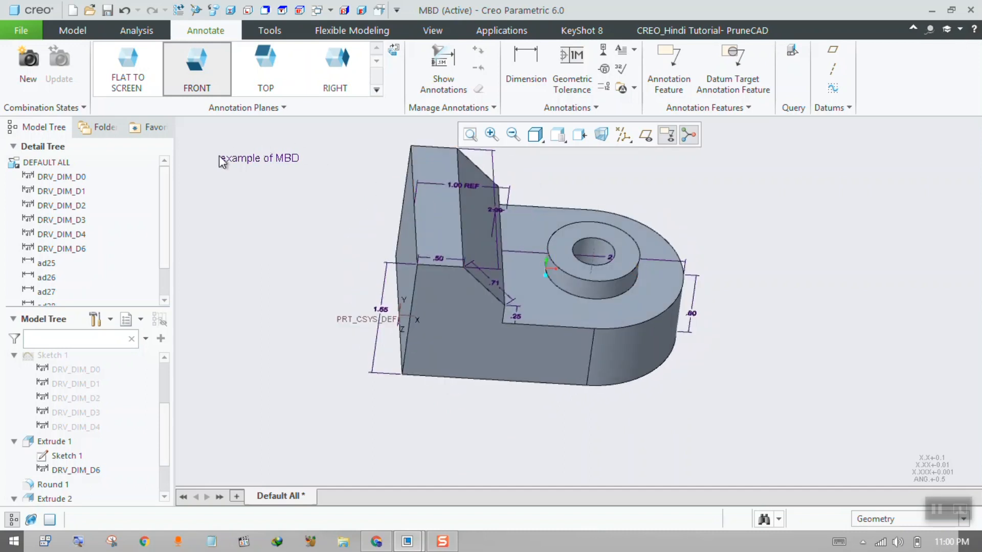
{"action": "mouse_move", "coordinate": [274, 166]}
{"action": "middle_mouse_down"}
{"action": "mouse_move", "coordinate": [333, 210]}
{"action": "mouse_move", "coordinate": [275, 170]}
{"action": "middle_mouse_up"}
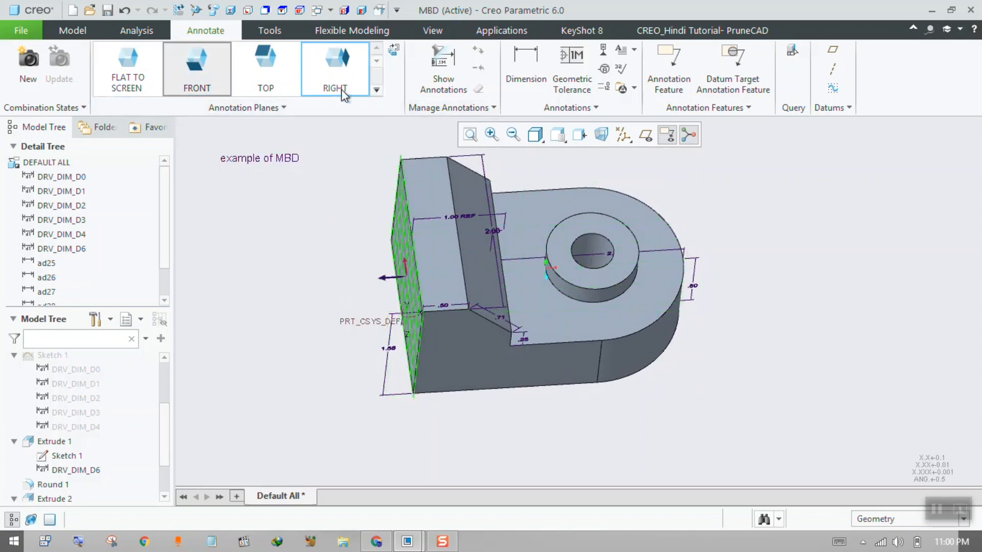
Orient the bracket to the TOP view and move the 2.00 width dimension outside the part, beyond its straight end.
{"action": "left_click", "coordinate": [558, 135]}
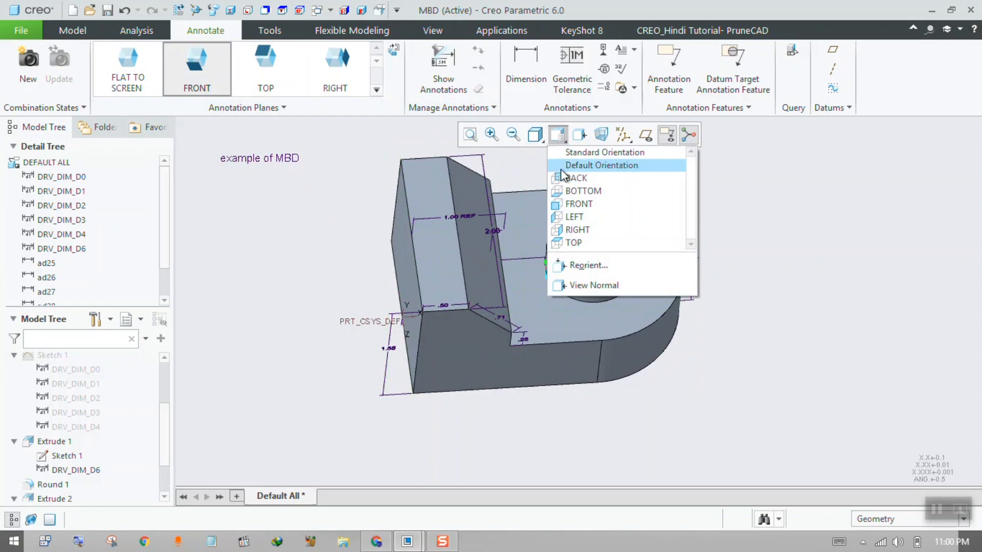
{"action": "left_click", "coordinate": [576, 242]}
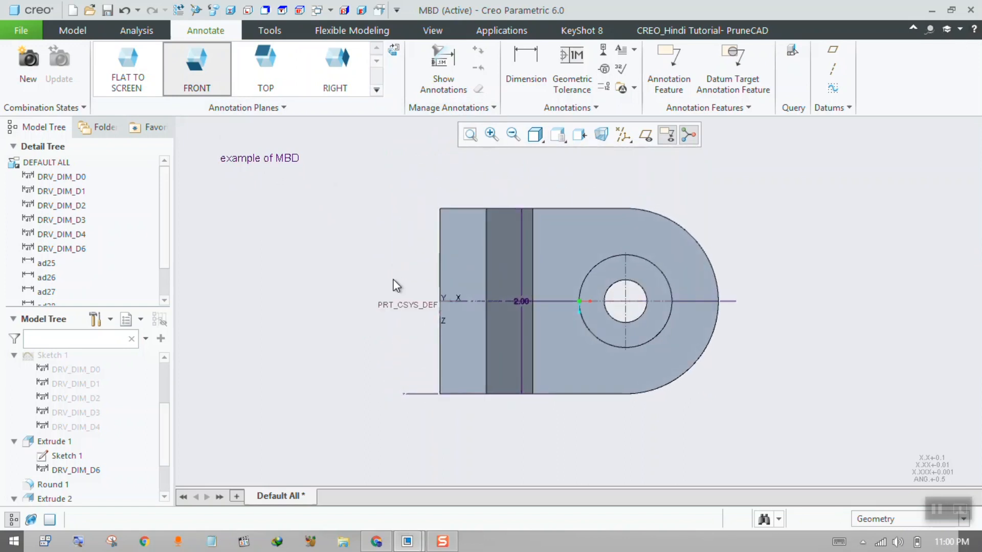
{"action": "left_click", "coordinate": [521, 302]}
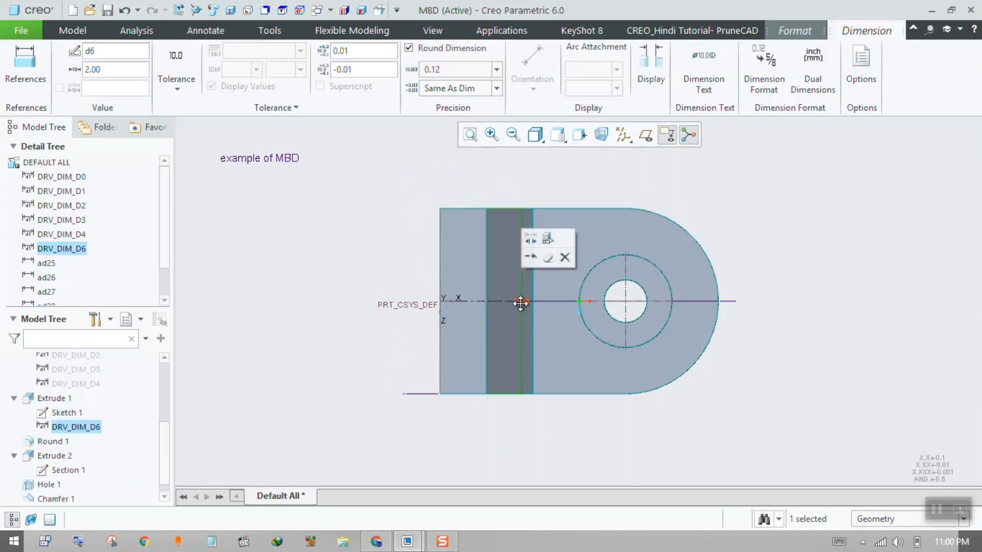
{"action": "left_click_drag", "start_coordinate": [521, 303], "coordinate": [352, 310]}
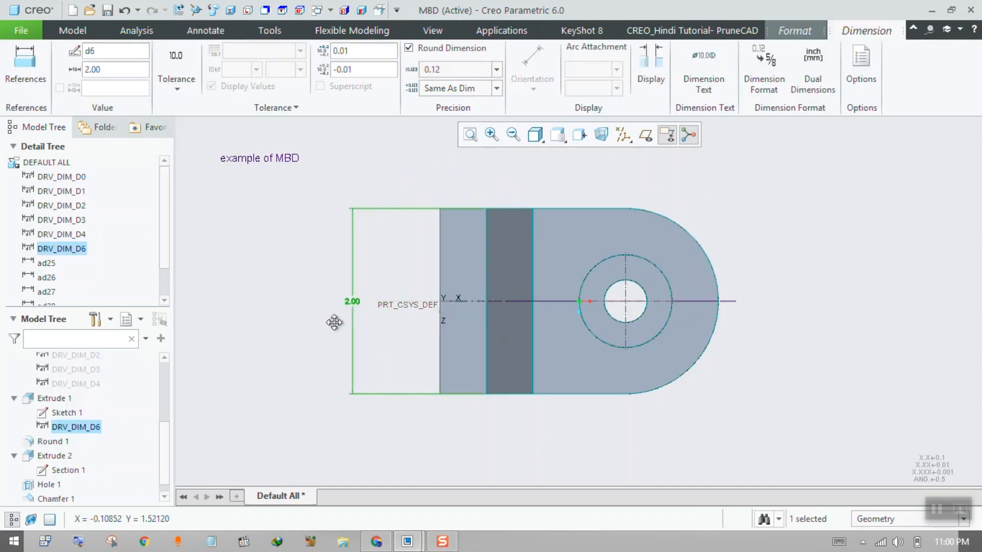
{"action": "left_click", "coordinate": [305, 351]}
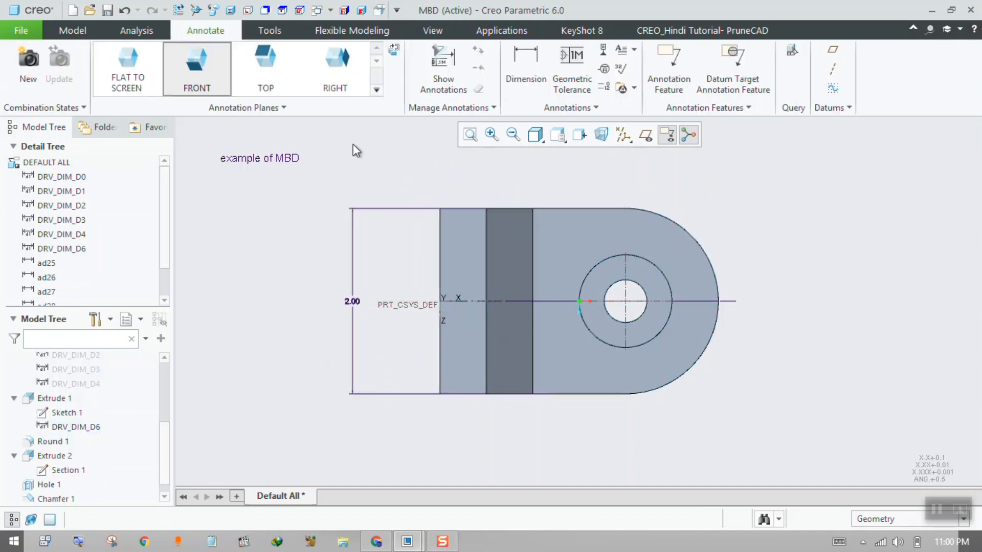
Start Show Annotations and mark Extrude 1's dimension d5 for display.
{"action": "left_click", "coordinate": [446, 76]}
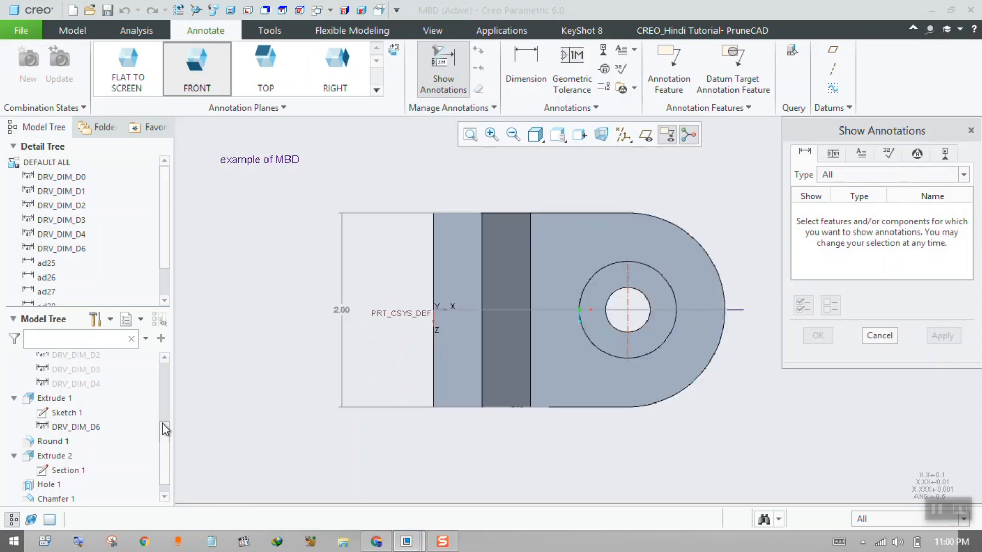
{"action": "left_click_drag", "start_coordinate": [162, 423], "coordinate": [162, 440]}
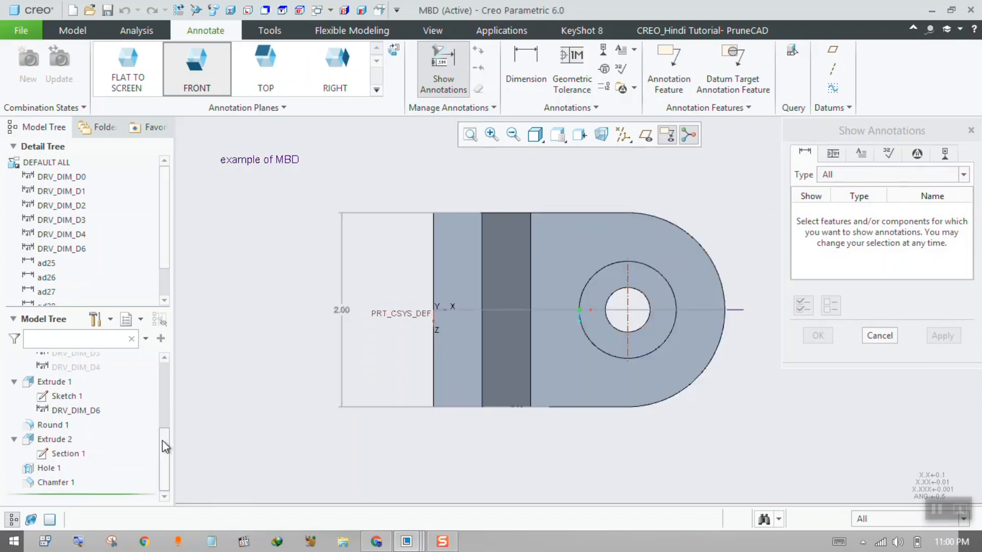
{"action": "left_click", "coordinate": [55, 384]}
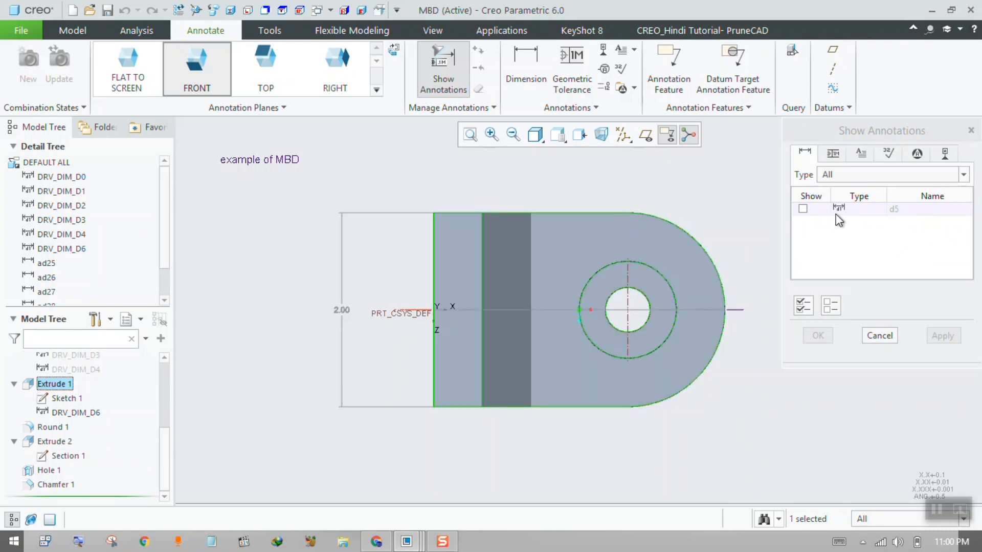
{"action": "left_click", "coordinate": [803, 208]}
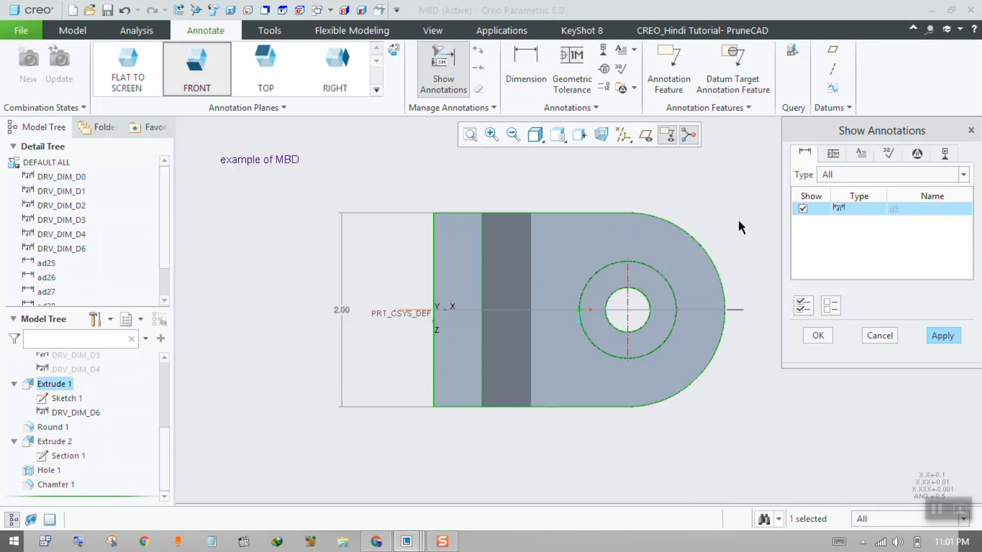
Check Round 1 for showable annotations, and show all dimensions of Extrude 2 and Hole 1.
{"action": "left_click", "coordinate": [51, 427]}
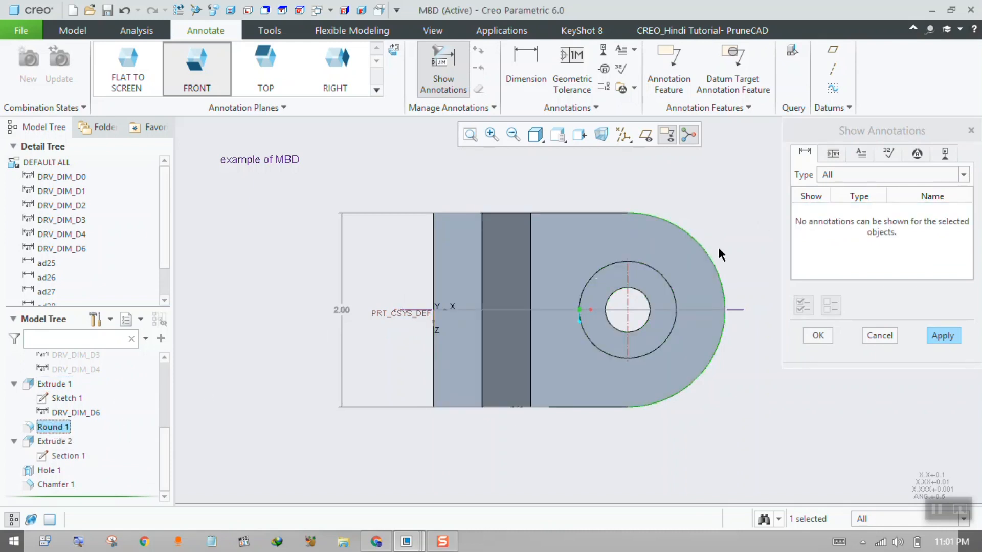
{"action": "left_click", "coordinate": [53, 441]}
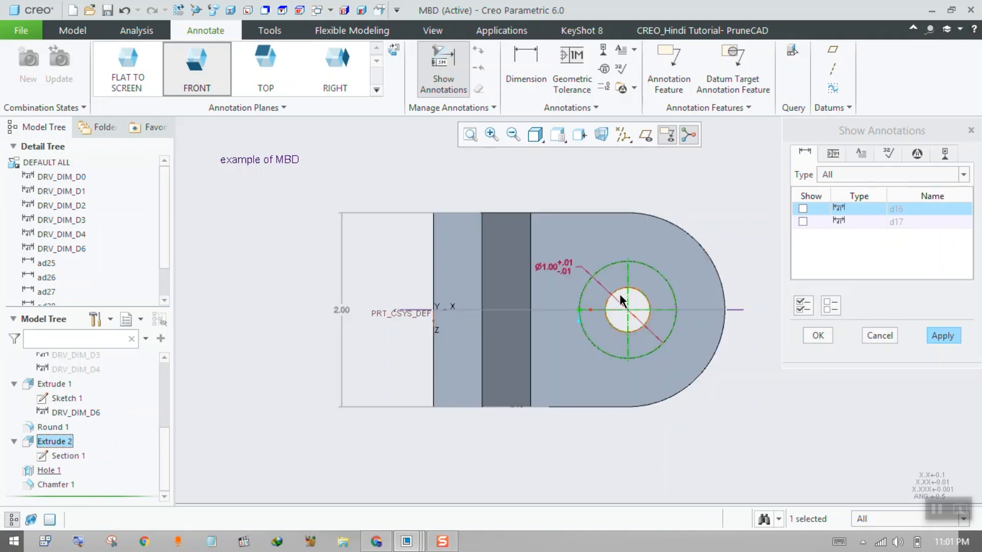
{"action": "left_click", "coordinate": [46, 471], "text": "ctrl"}
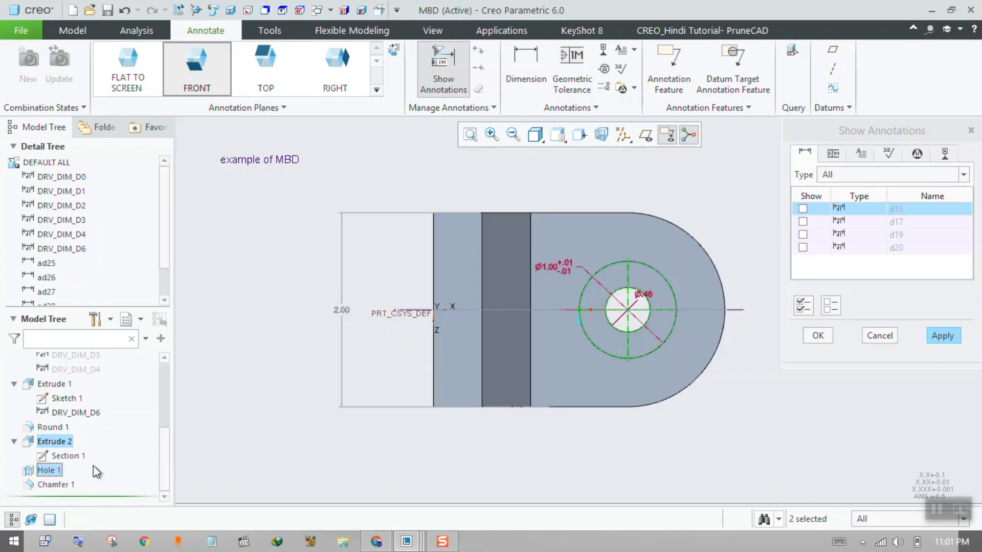
{"action": "left_click", "coordinate": [804, 305]}
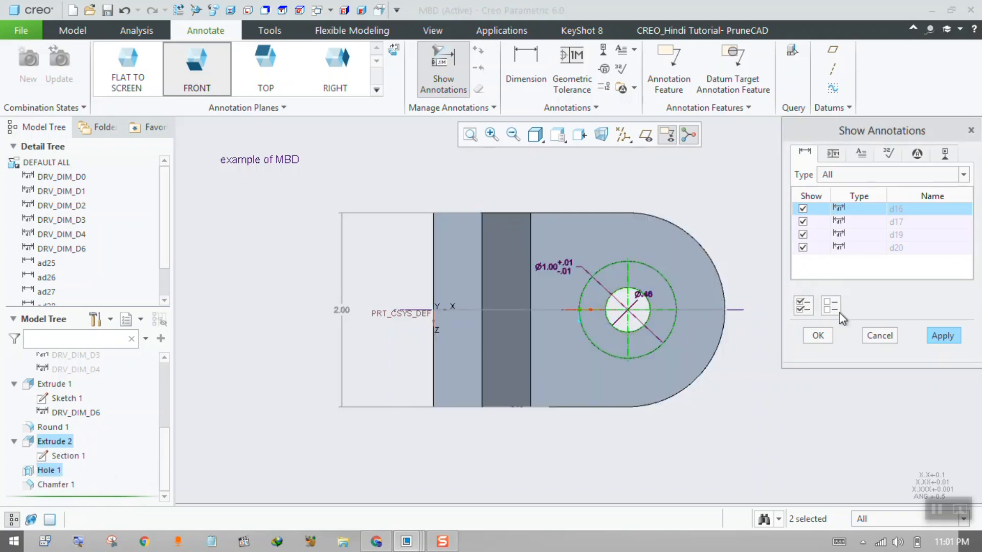
{"action": "left_click", "coordinate": [809, 339]}
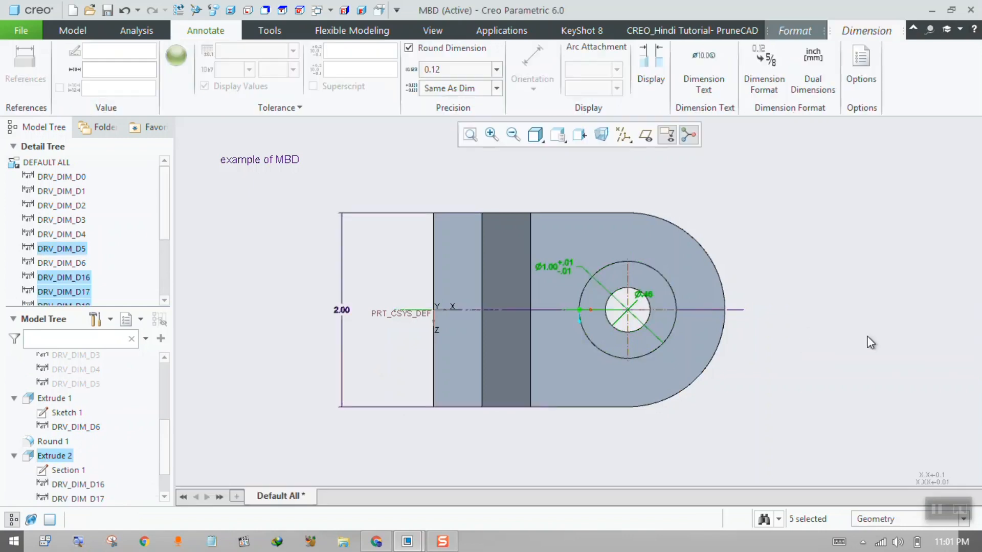
{"action": "left_click", "coordinate": [792, 323]}
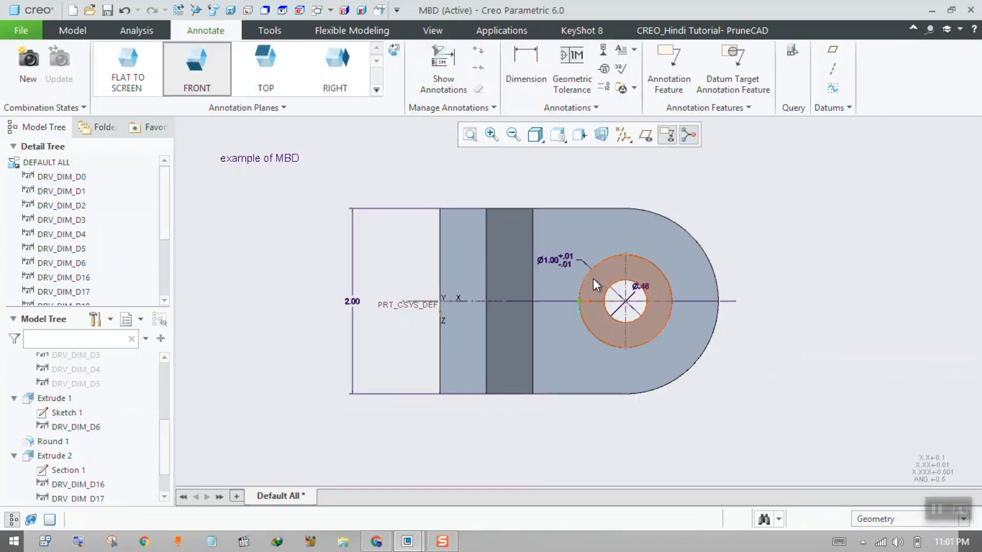
Move the hole's diameter dimension outside the part, beyond the upper portion of the rounded end.
{"action": "scroll", "coordinate": [573, 263], "scroll_direction": "down", "scroll_amount": 2}
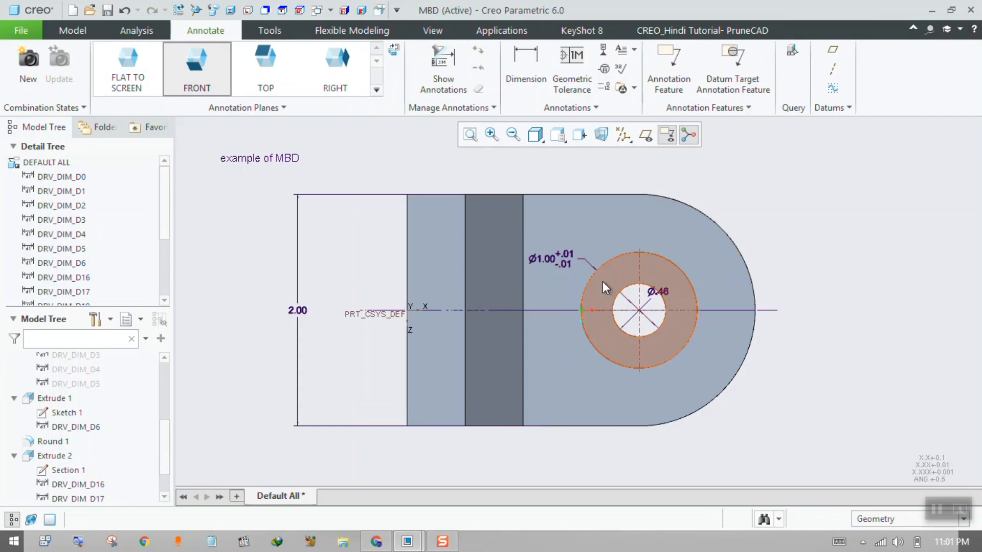
{"action": "left_click", "coordinate": [658, 291]}
{"action": "scroll", "coordinate": [660, 292], "scroll_direction": "down", "scroll_amount": 2}
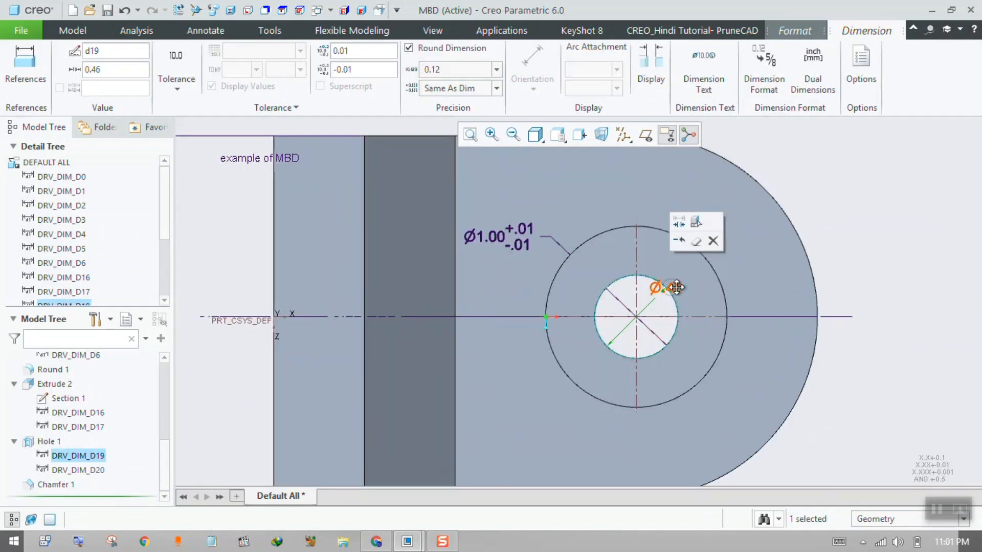
{"action": "mouse_move", "coordinate": [667, 287]}
{"action": "left_mouse_down"}
{"action": "mouse_move", "coordinate": [813, 267]}
{"action": "mouse_move", "coordinate": [820, 197]}
{"action": "left_mouse_up"}
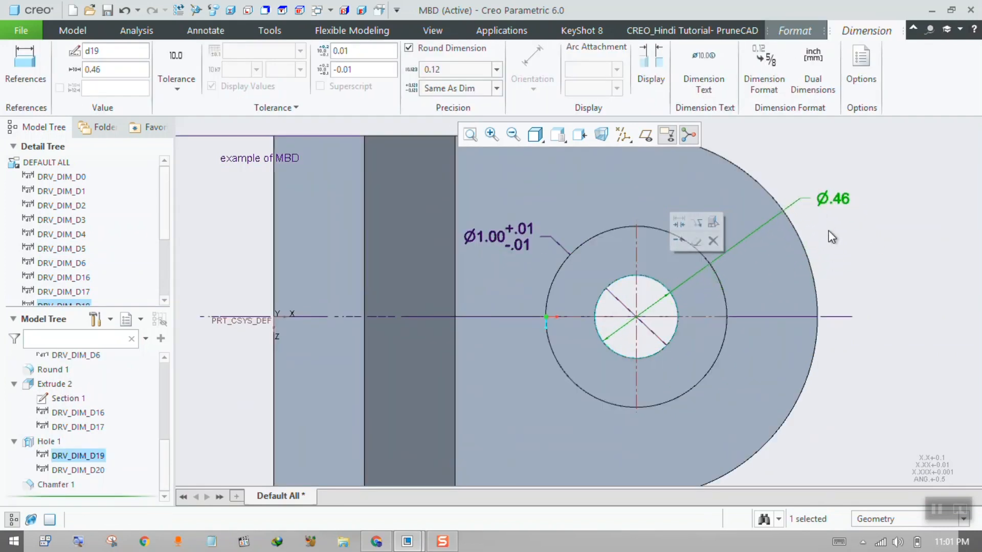
{"action": "left_click", "coordinate": [829, 231]}
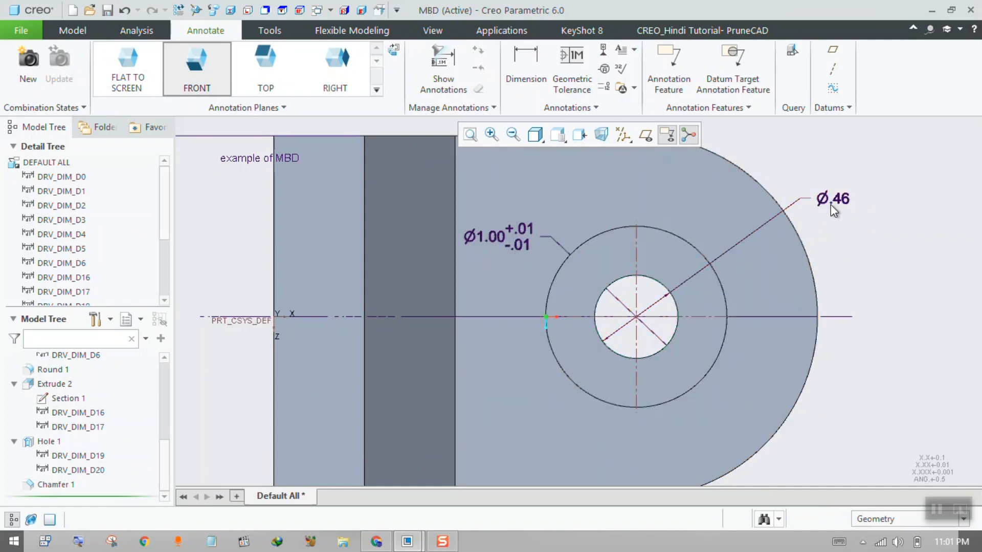
Move the boss's diameter dimension outside the rounded end, just above the hole's diameter dimension.
{"action": "left_click", "coordinate": [512, 251]}
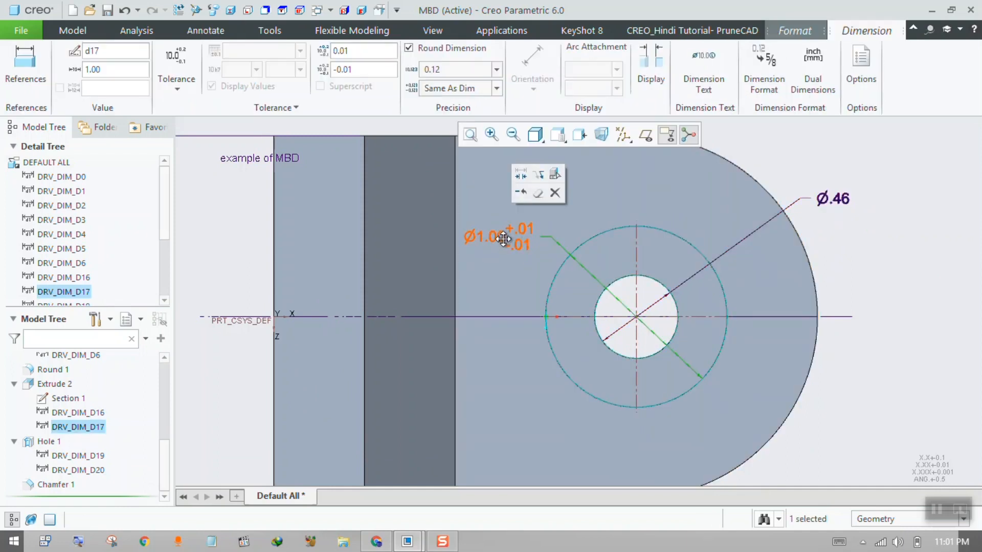
{"action": "left_click_drag", "start_coordinate": [511, 253], "coordinate": [724, 144]}
{"action": "left_click", "coordinate": [860, 294]}
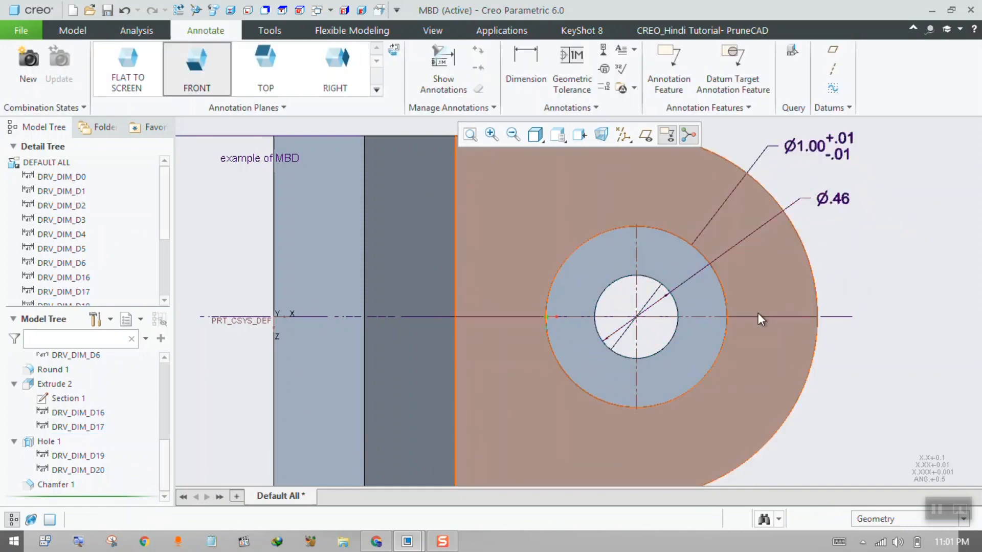
Try to dimension the rounded end's arc with the FRONT annotation plane active, and delete that dimension.
{"action": "scroll", "coordinate": [686, 297], "scroll_direction": "down", "scroll_amount": 2}
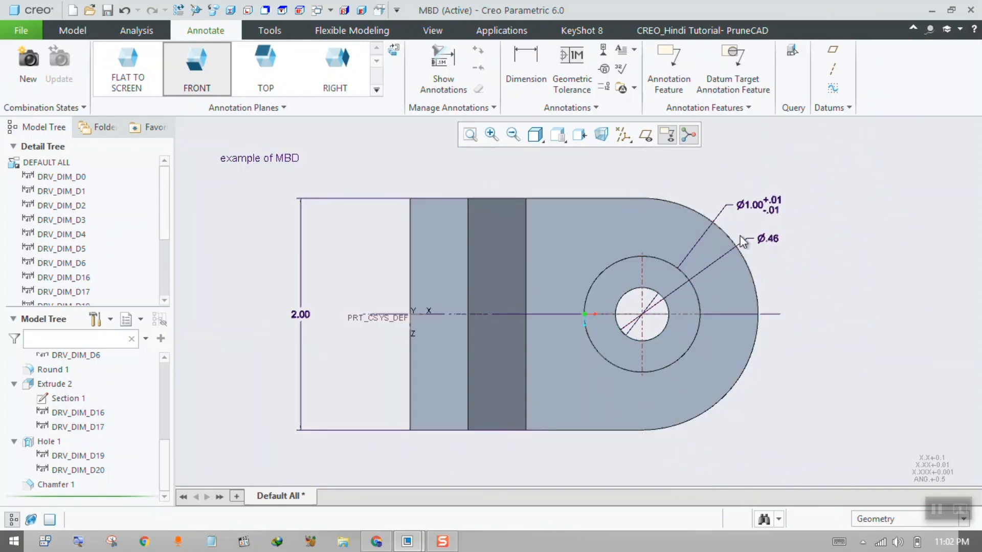
{"action": "left_click", "coordinate": [531, 76]}
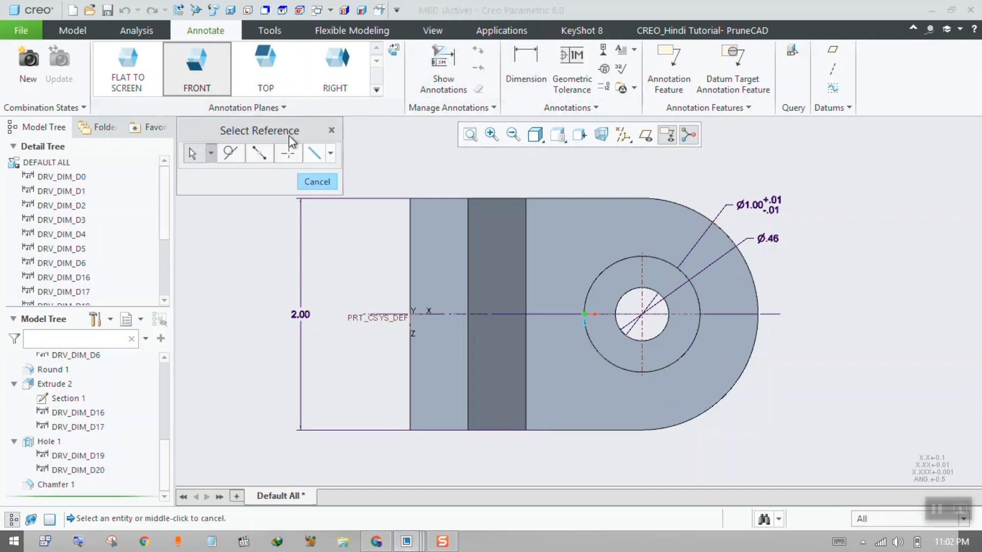
{"action": "left_click", "coordinate": [747, 267]}
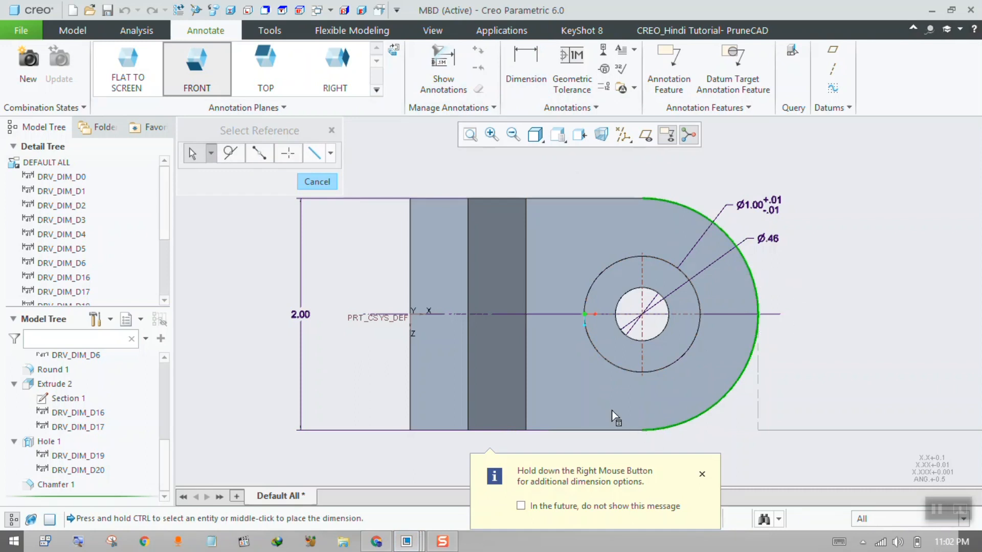
{"action": "middle_click", "coordinate": [650, 301]}
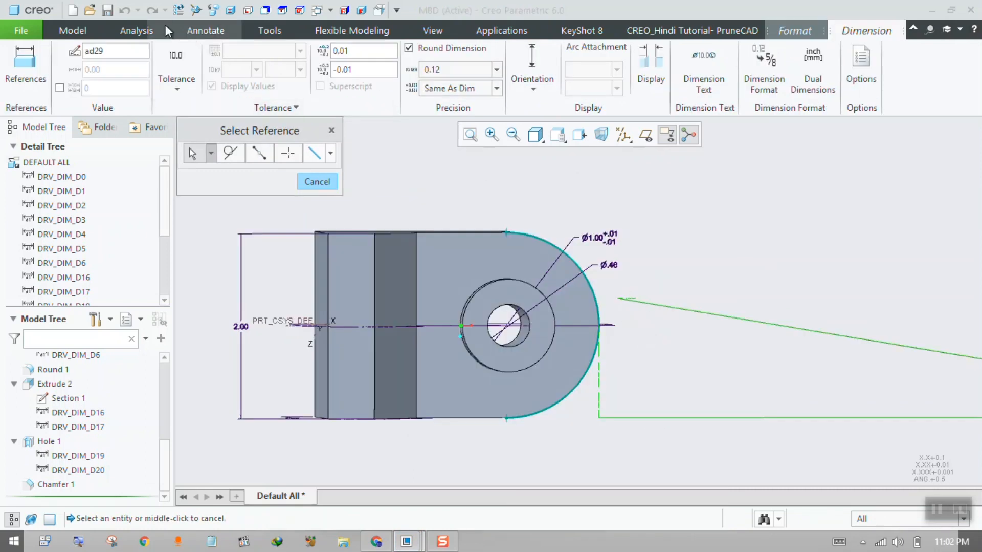
{"action": "middle_click", "coordinate": [645, 317]}
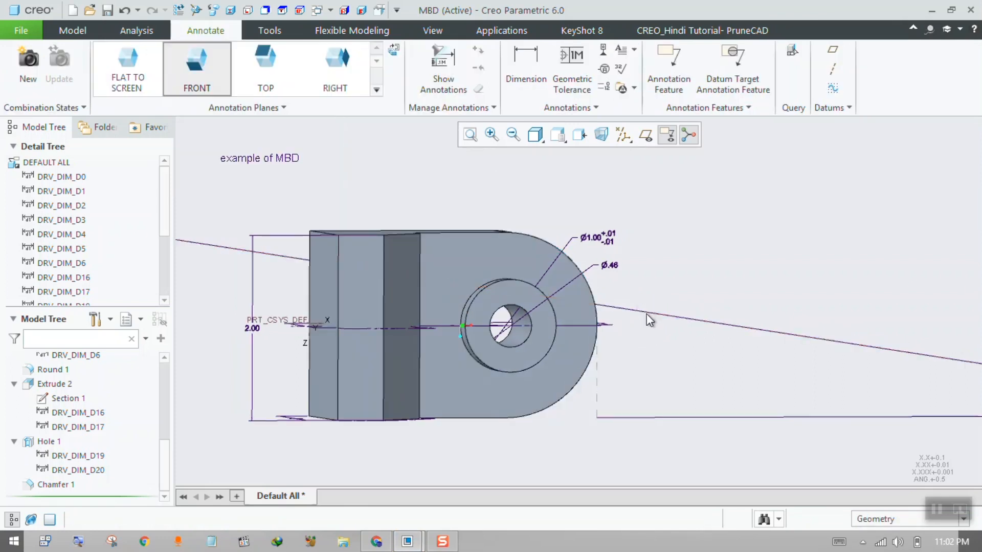
{"action": "left_click", "coordinate": [647, 313]}
{"action": "key", "text": "Delete"}
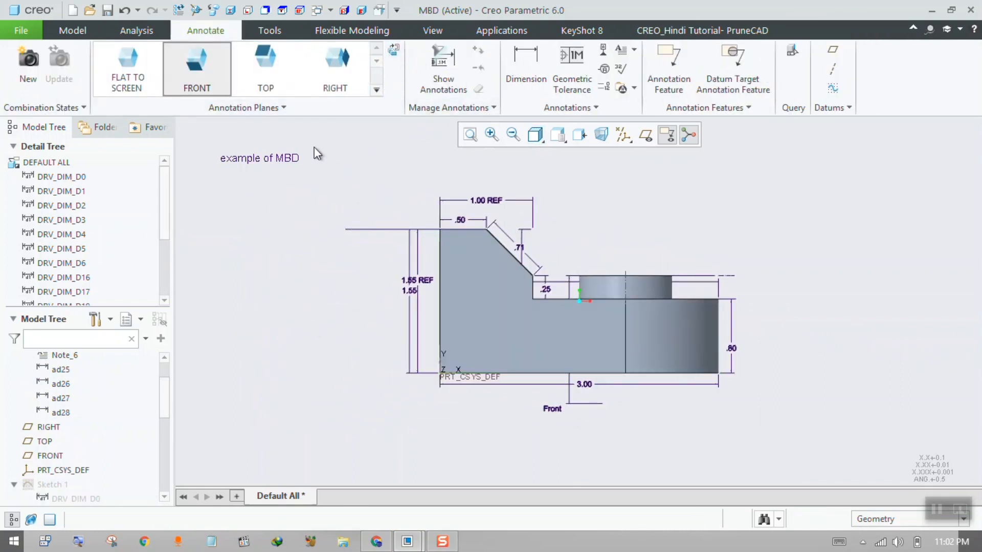
Orient the bracket to the TOP view and make TOP the active annotation plane.
{"action": "left_click", "coordinate": [558, 135]}
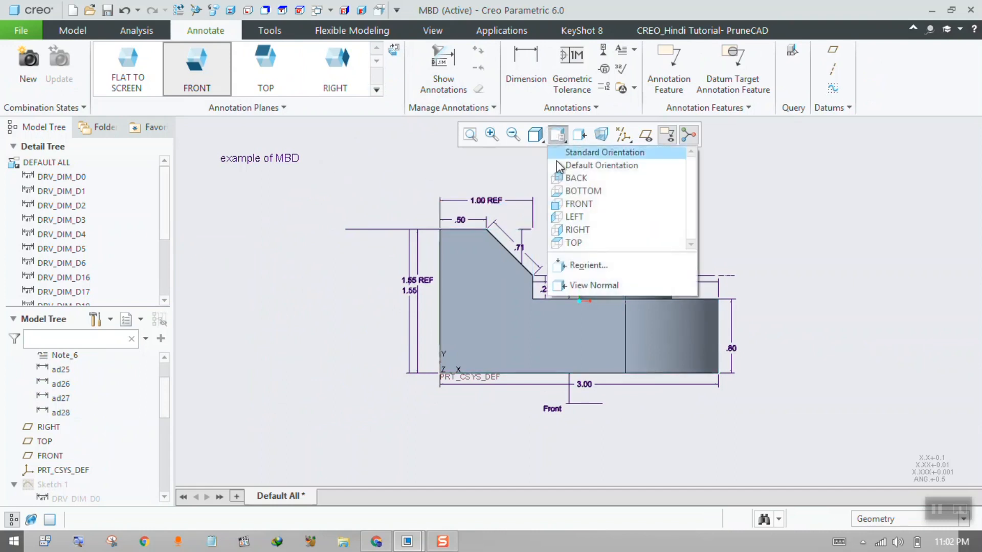
{"action": "left_click", "coordinate": [576, 244]}
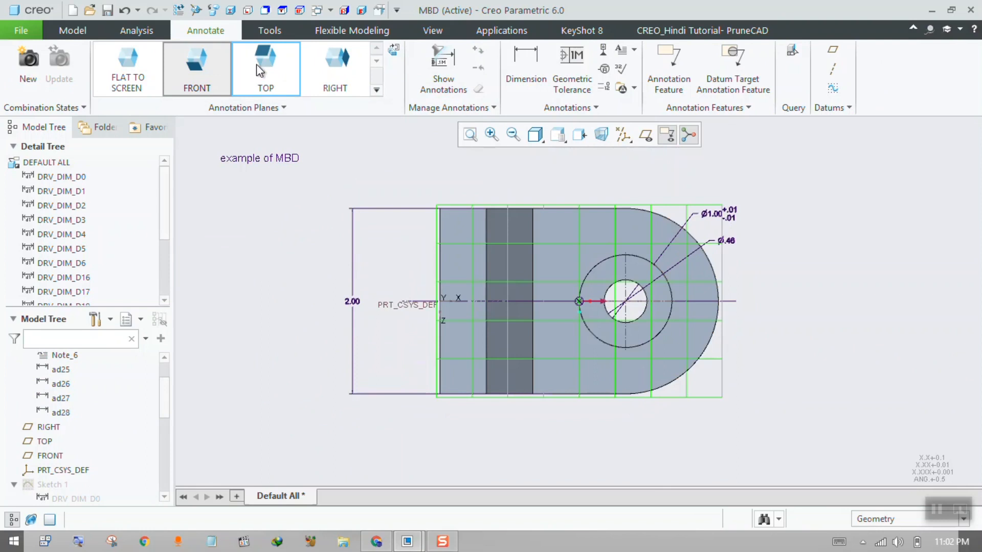
{"action": "middle_click_drag", "start_coordinate": [508, 264], "coordinate": [504, 234]}
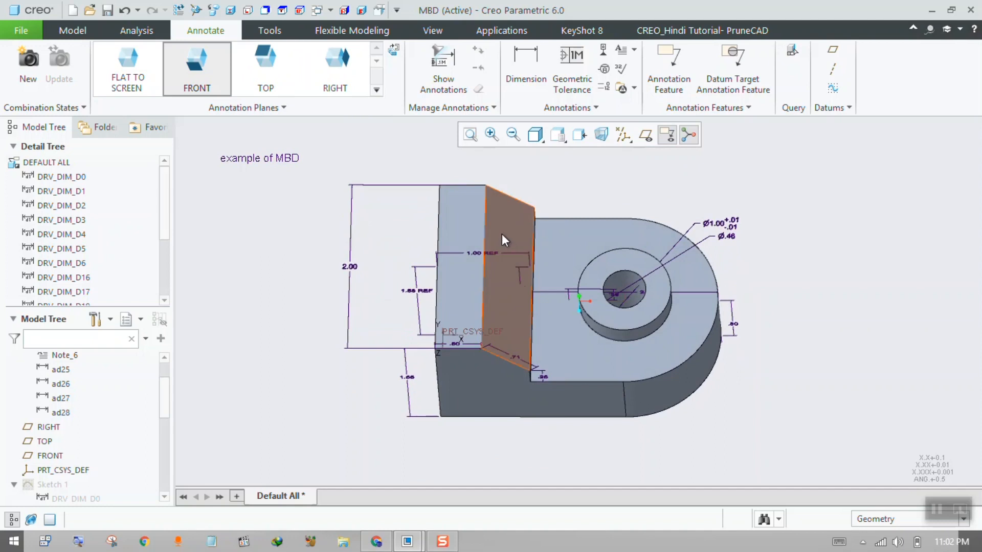
{"action": "left_click", "coordinate": [266, 82]}
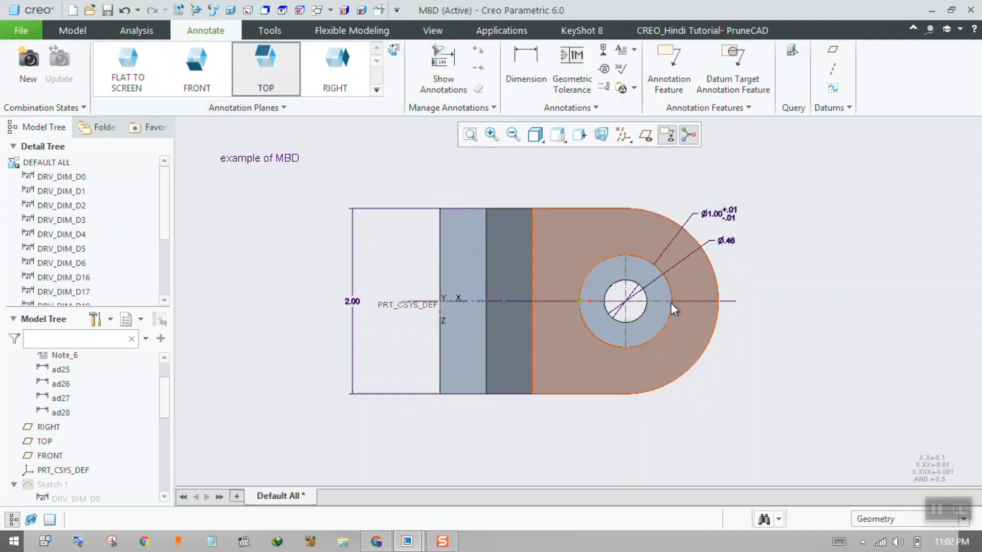
Dimension the rounded end's outer arc on the TOP annotation plane, place the dimension outside the part, and change it to Diameter orientation.
{"action": "left_click", "coordinate": [526, 72]}
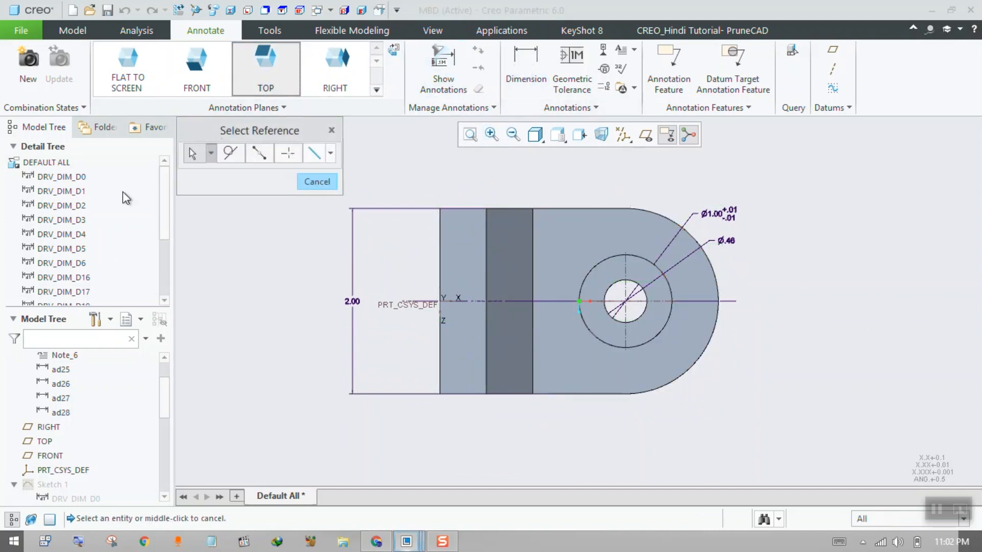
{"action": "left_click", "coordinate": [719, 281]}
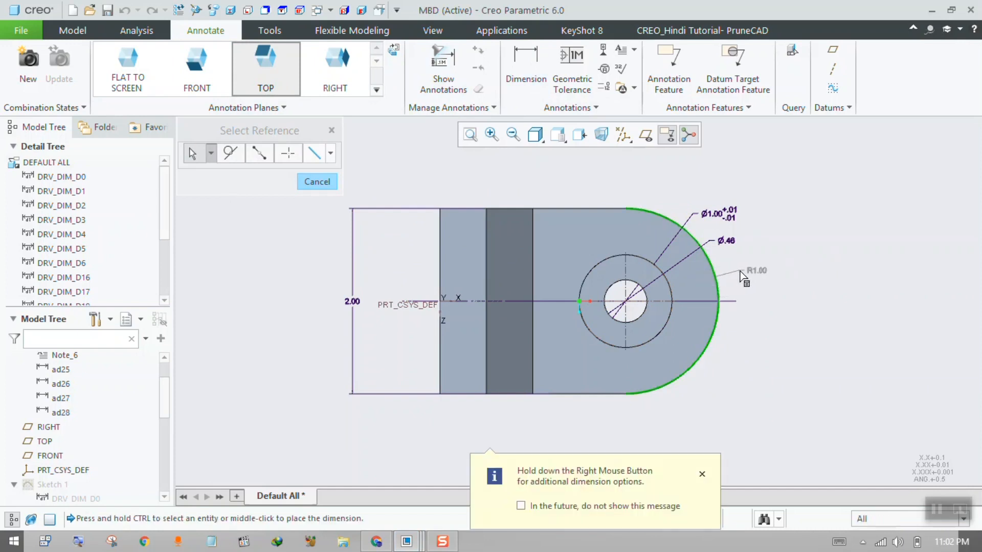
{"action": "middle_click", "coordinate": [748, 271]}
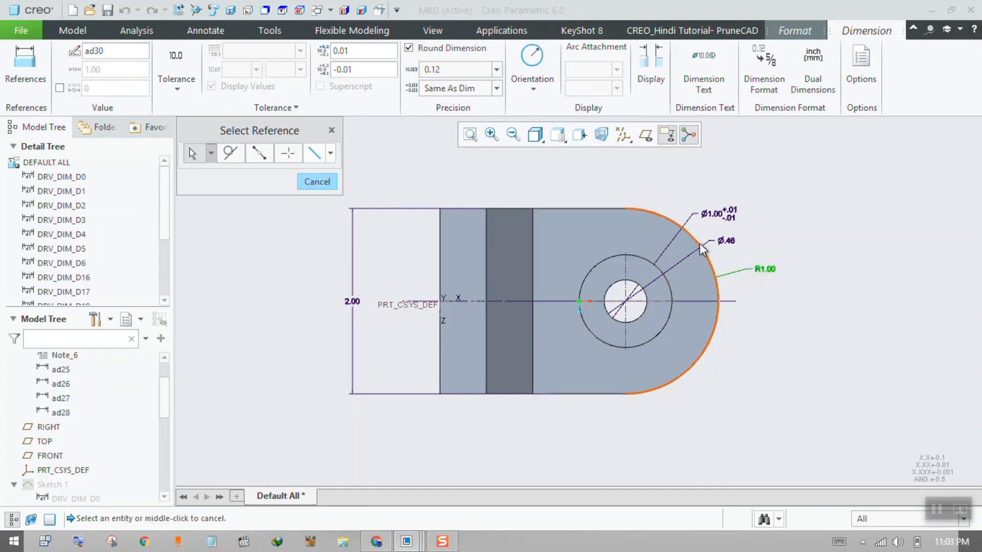
{"action": "left_click", "coordinate": [534, 90]}
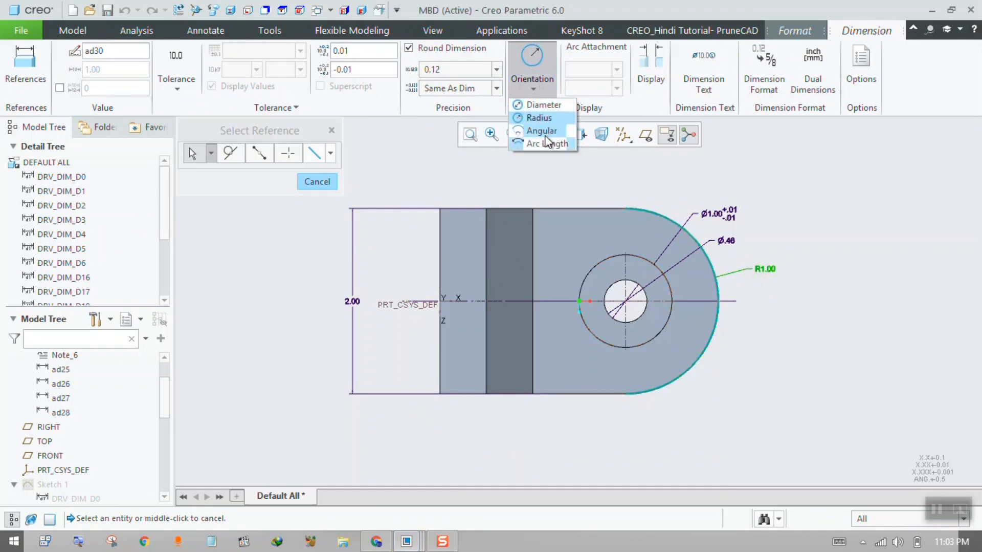
{"action": "left_click", "coordinate": [544, 105]}
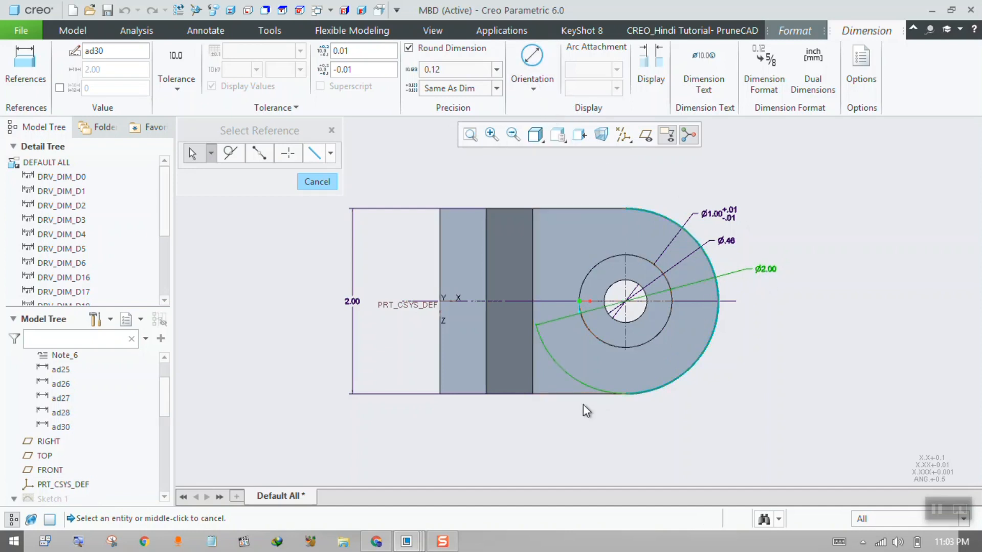
{"action": "left_click", "coordinate": [751, 330]}
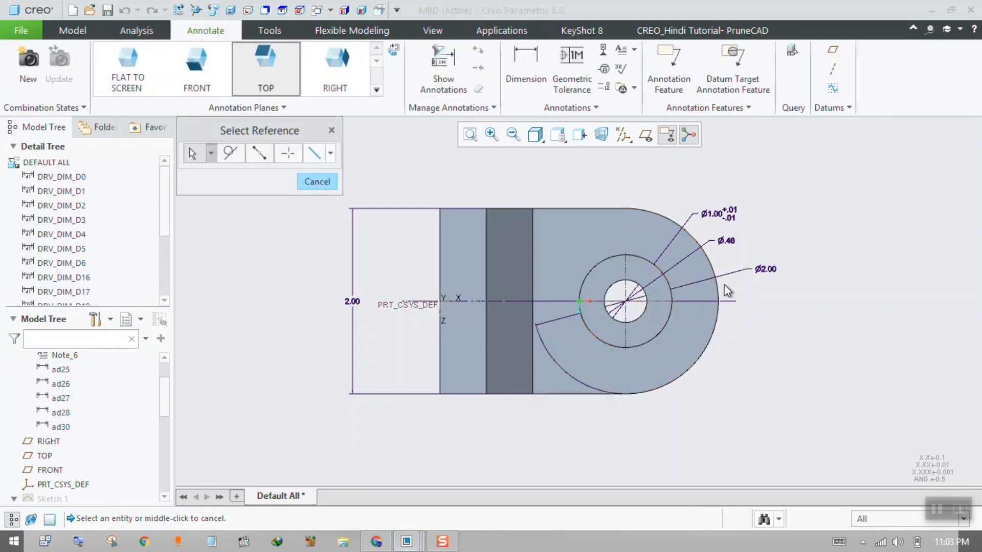
Try the Limits, Plus-Minus and Symmetric tolerance modes on the rounded end's diameter dimension.
{"action": "scroll", "coordinate": [783, 264], "scroll_direction": "down", "scroll_amount": 1}
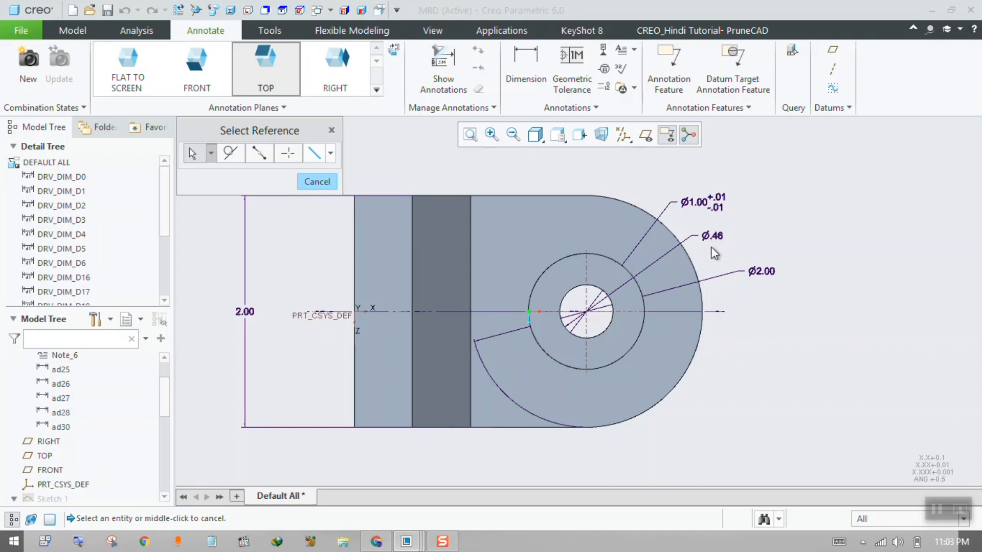
{"action": "scroll", "coordinate": [715, 253], "scroll_direction": "up", "scroll_amount": 5}
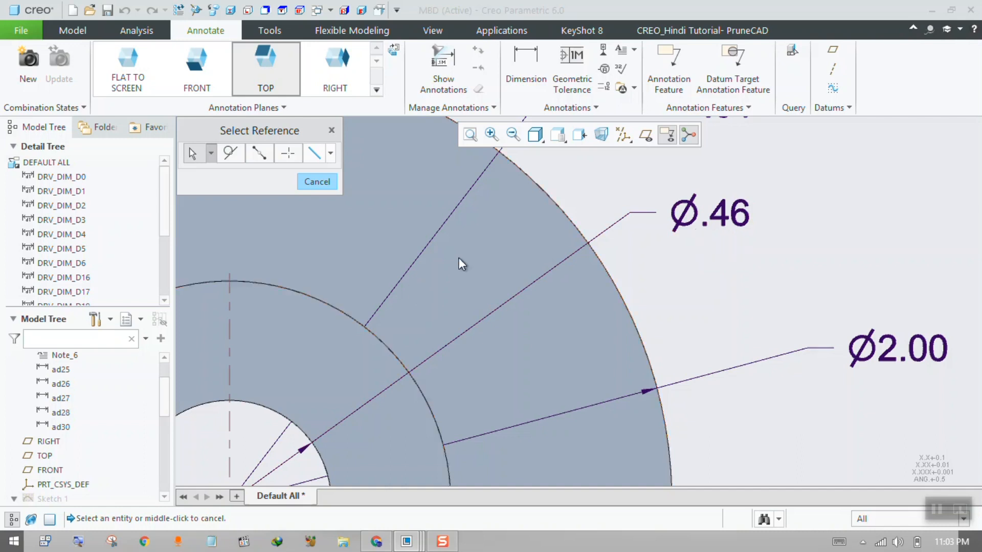
{"action": "scroll", "coordinate": [459, 257], "scroll_direction": "up", "scroll_amount": 3}
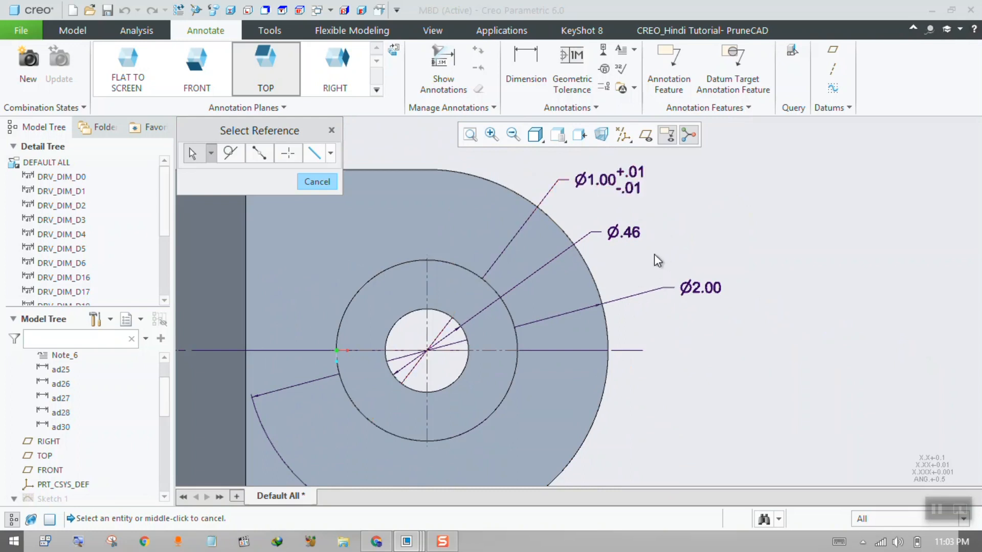
{"action": "left_click", "coordinate": [709, 289]}
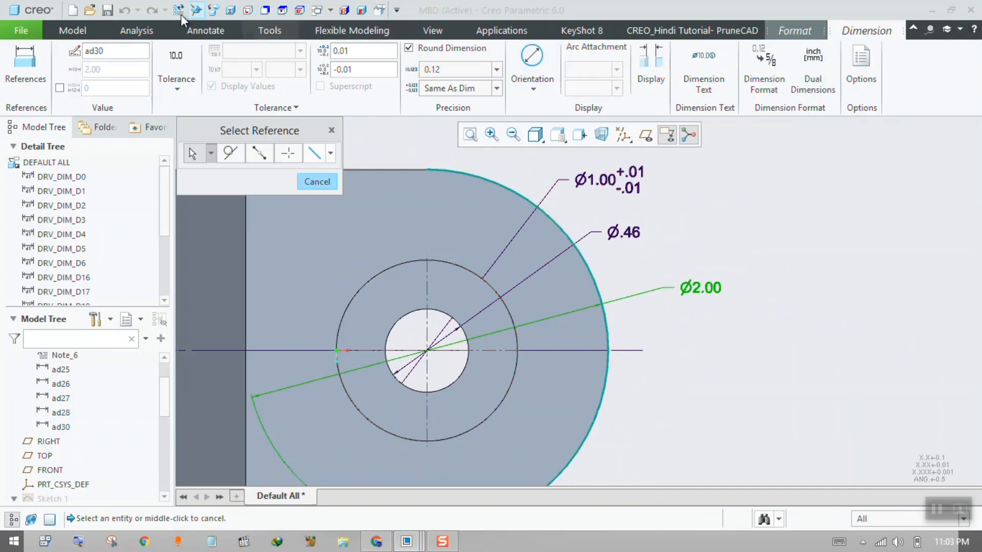
{"action": "left_click", "coordinate": [176, 85]}
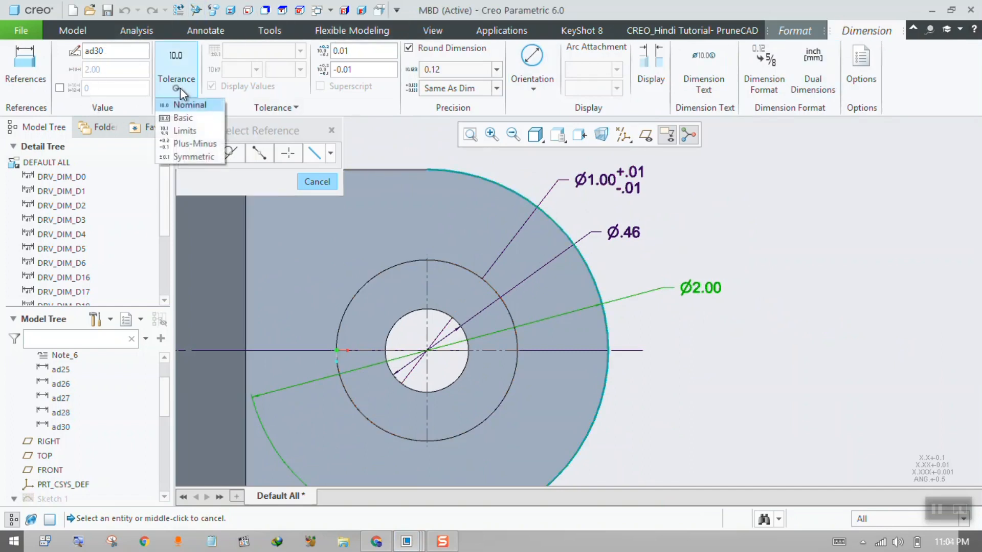
{"action": "left_click", "coordinate": [197, 131]}
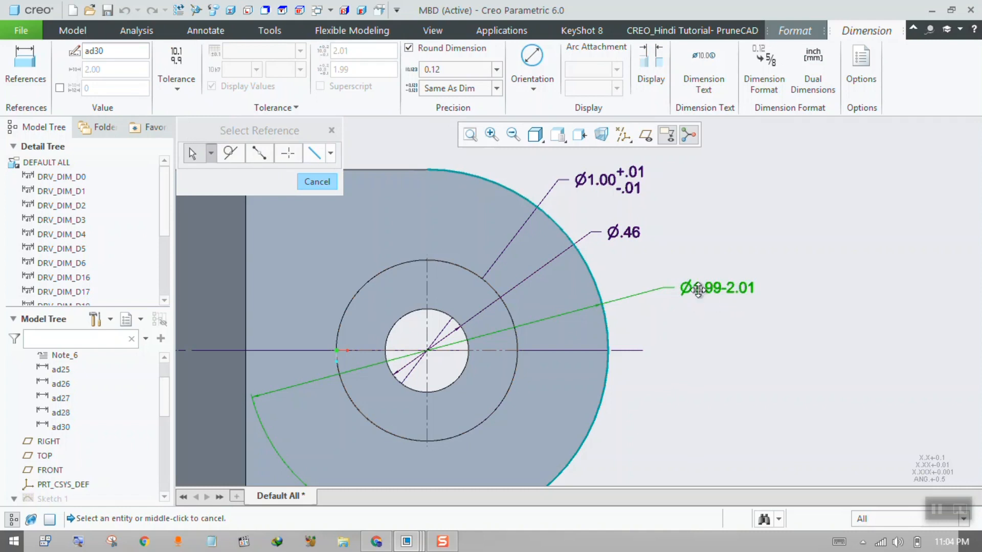
{"action": "left_click", "coordinate": [176, 67]}
{"action": "left_click", "coordinate": [202, 146]}
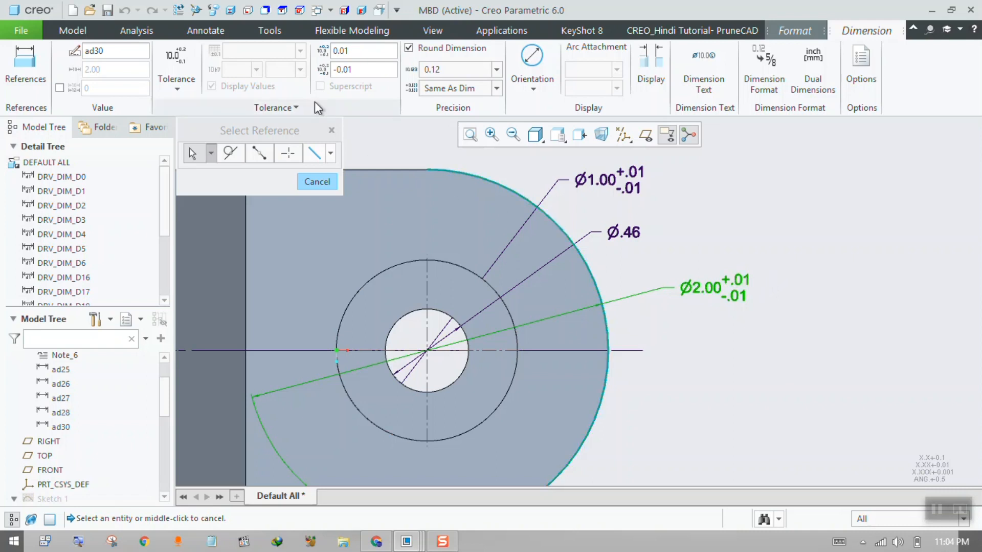
{"action": "left_click", "coordinate": [174, 83]}
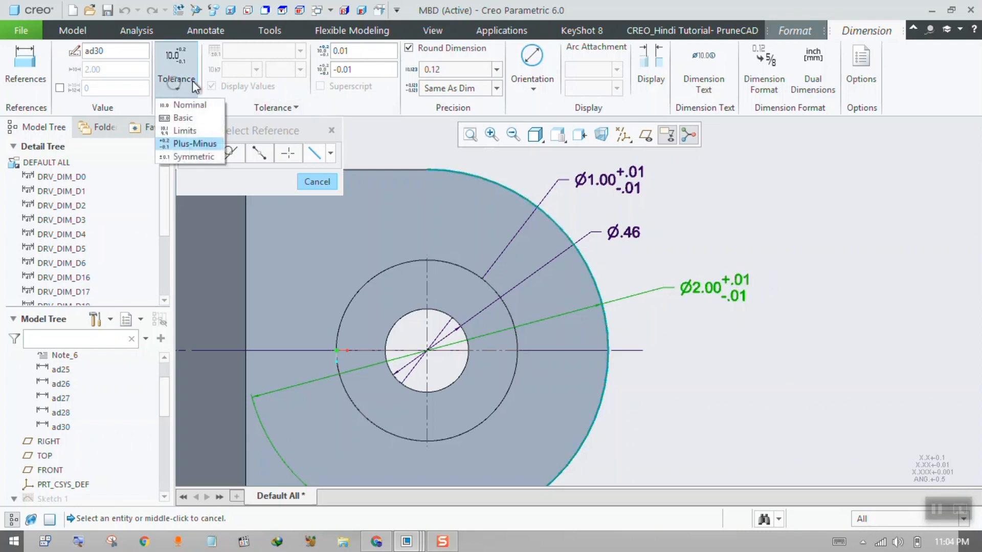
{"action": "left_click", "coordinate": [203, 156]}
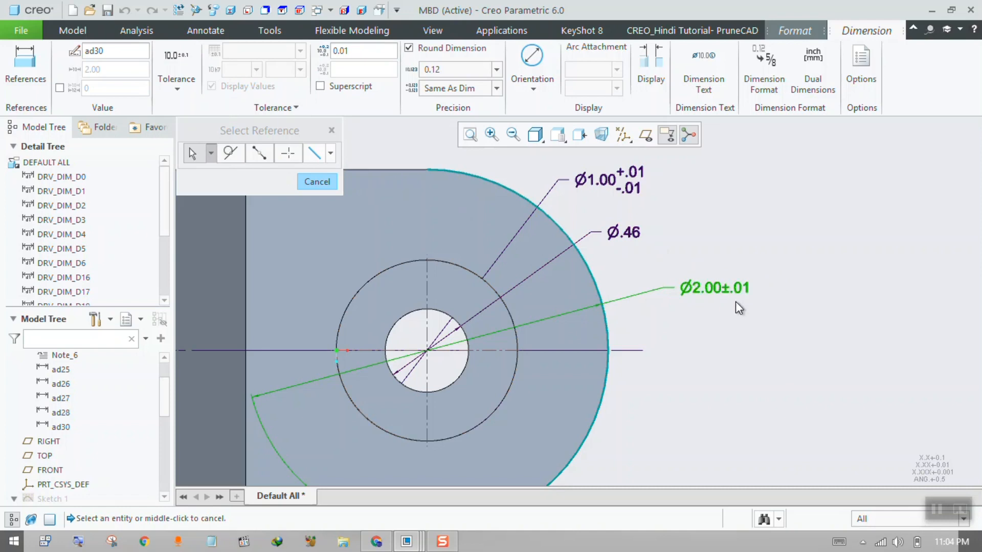
Give the rounded end's diameter dimension a Plus-Minus tolerance with an upper value of 0.02.
{"action": "left_click", "coordinate": [178, 86]}
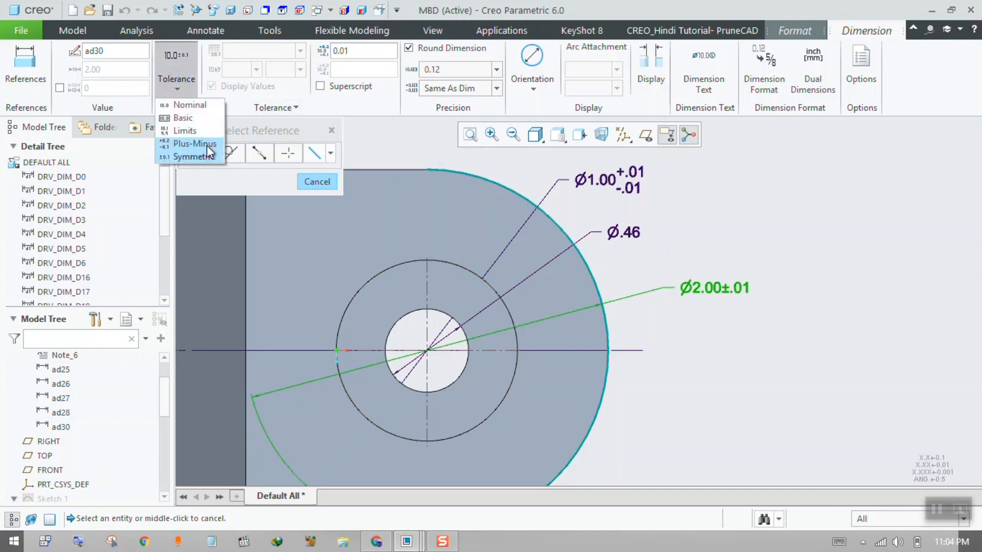
{"action": "left_click", "coordinate": [206, 145]}
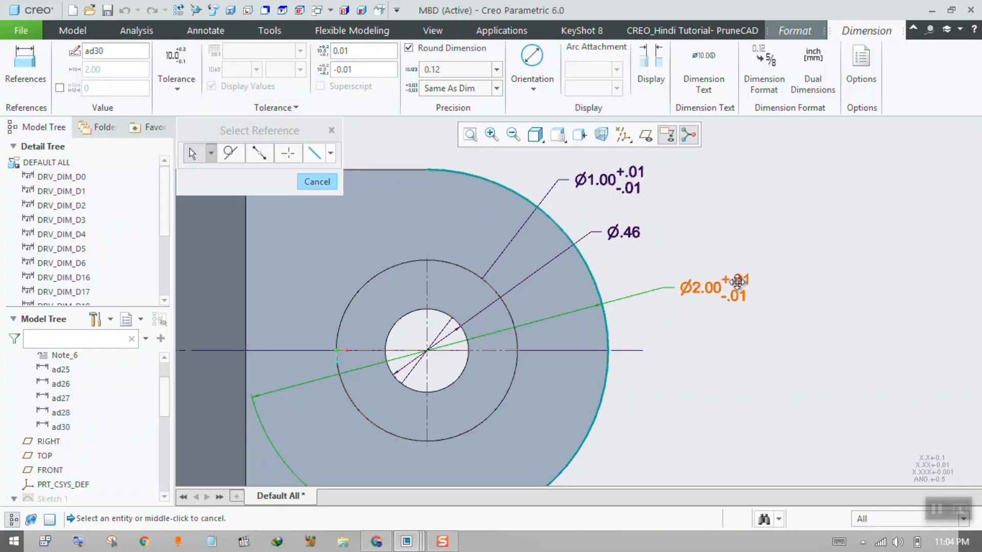
{"action": "left_click", "coordinate": [364, 50]}
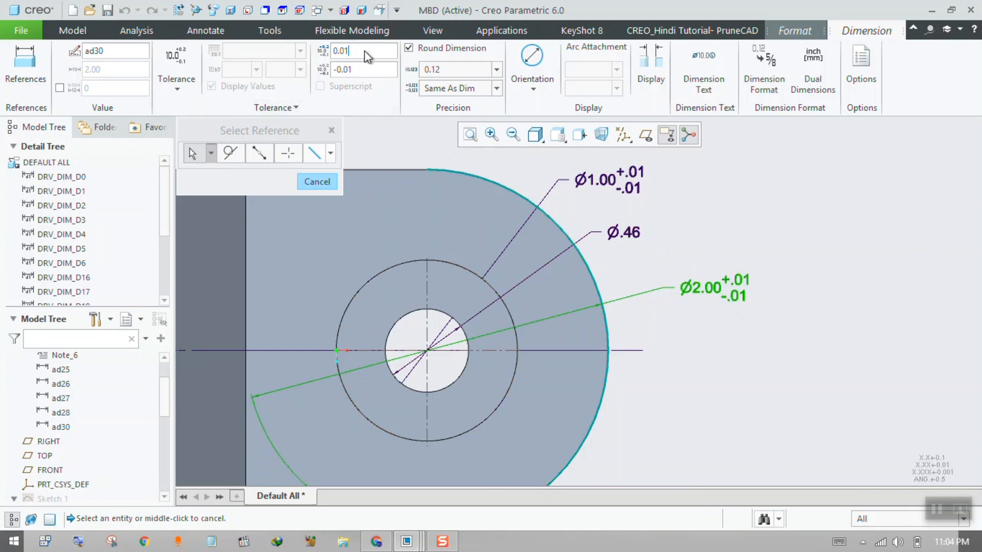
{"action": "key", "text": "BackSpace"}
{"action": "type", "text": "2"}
{"action": "left_click", "coordinate": [767, 278]}
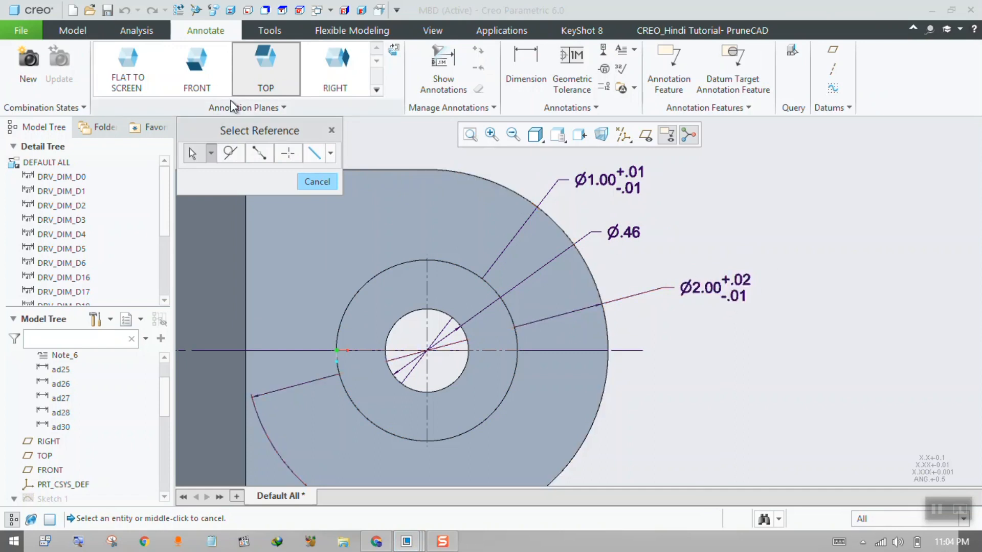
{"action": "left_click", "coordinate": [725, 301]}
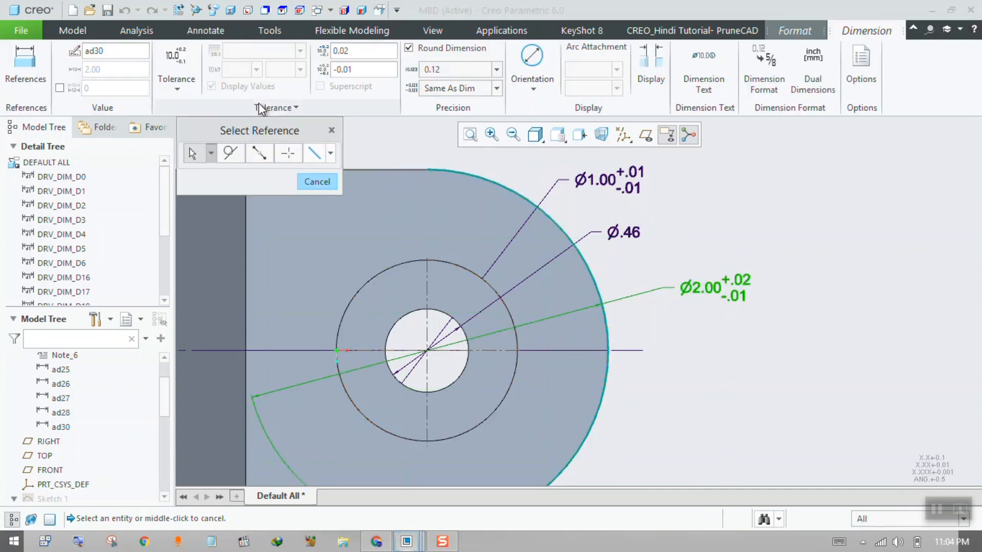
{"action": "left_click", "coordinate": [173, 81]}
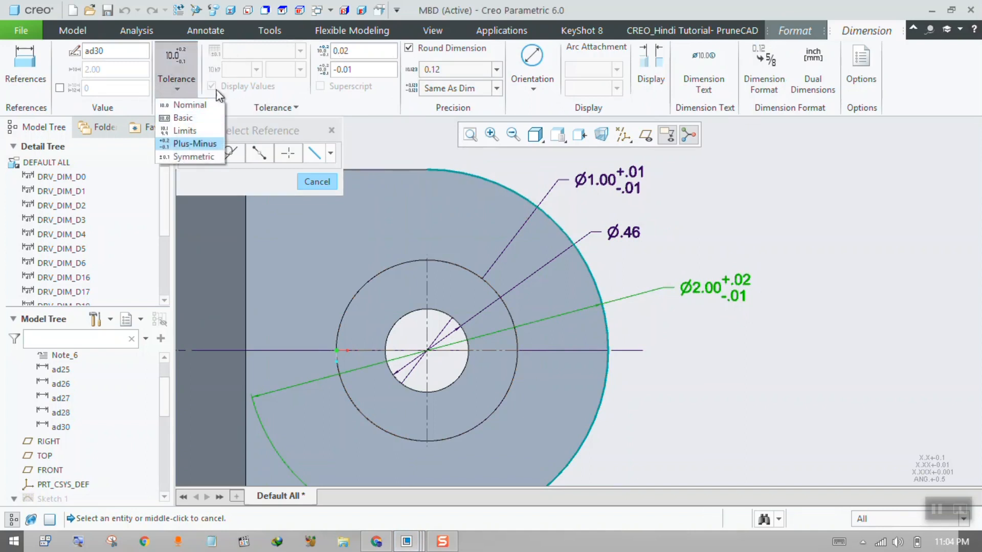
{"action": "left_click", "coordinate": [392, 151]}
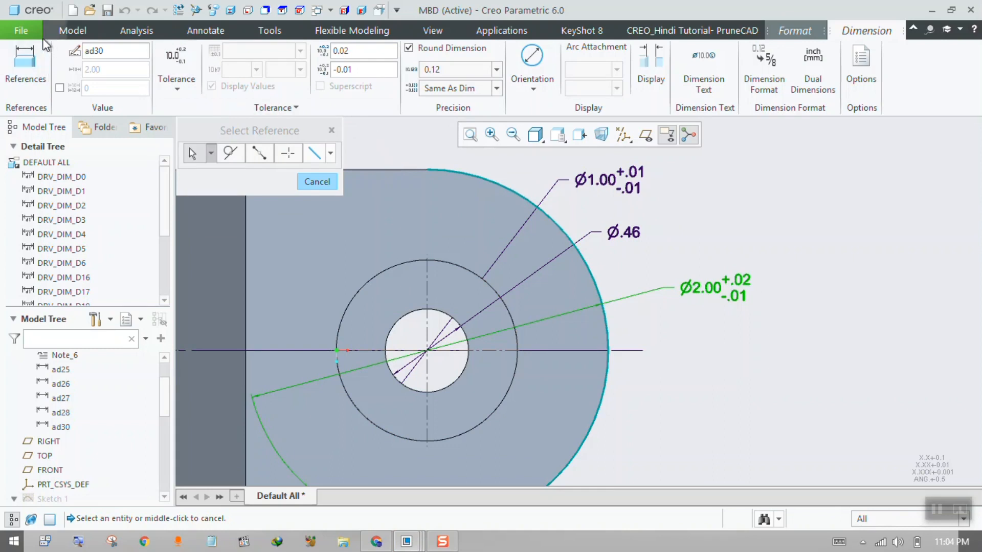
In the Configuration Editor, switch tol_display to no and back to yes, and save the settings to config.pro.
{"action": "left_click", "coordinate": [20, 31]}
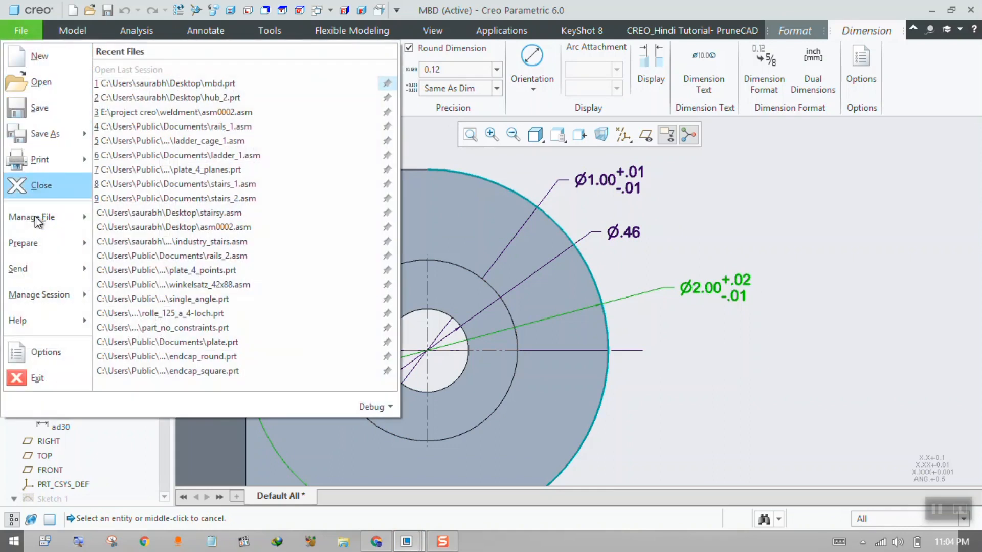
{"action": "left_click", "coordinate": [51, 346]}
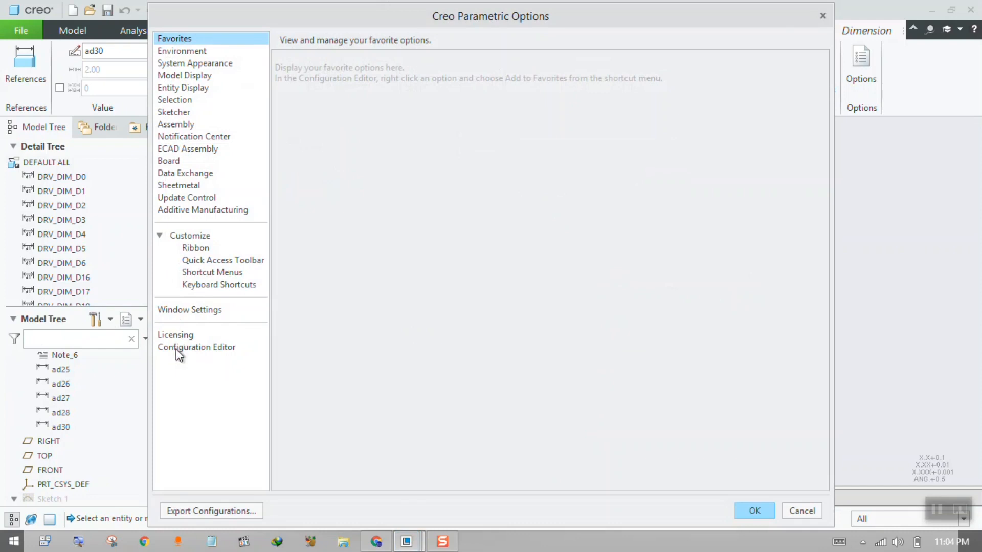
{"action": "left_click", "coordinate": [179, 348]}
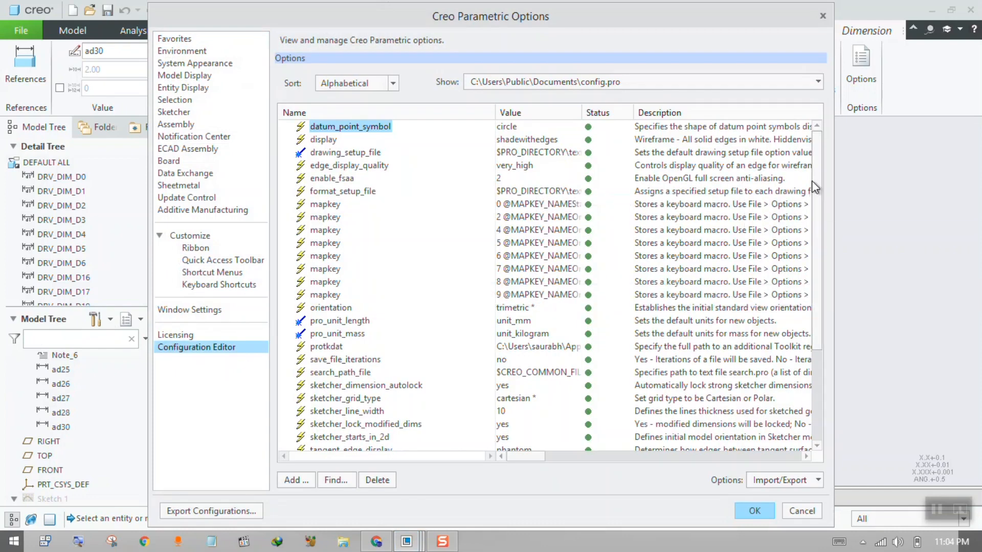
{"action": "left_click_drag", "start_coordinate": [819, 169], "coordinate": [798, 308]}
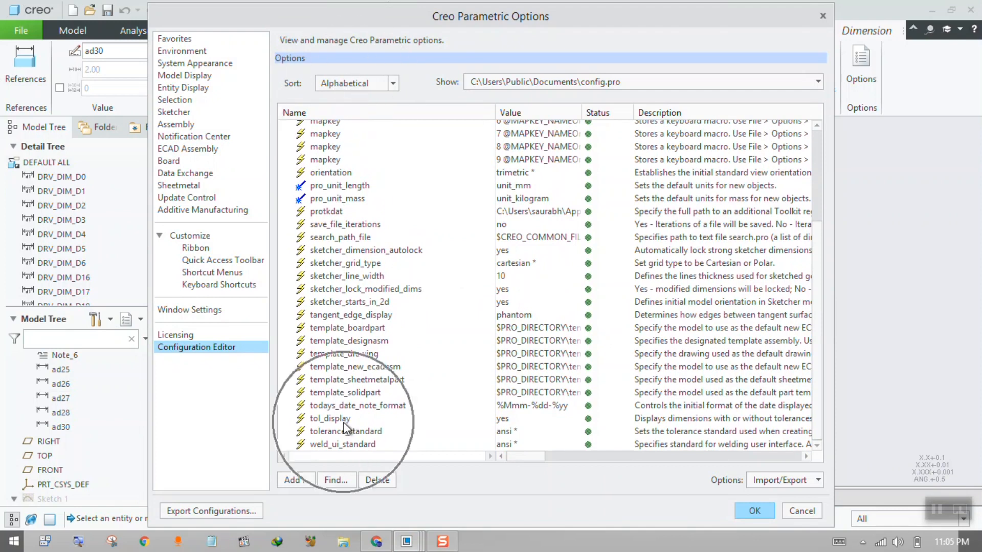
{"action": "double_click", "coordinate": [522, 420]}
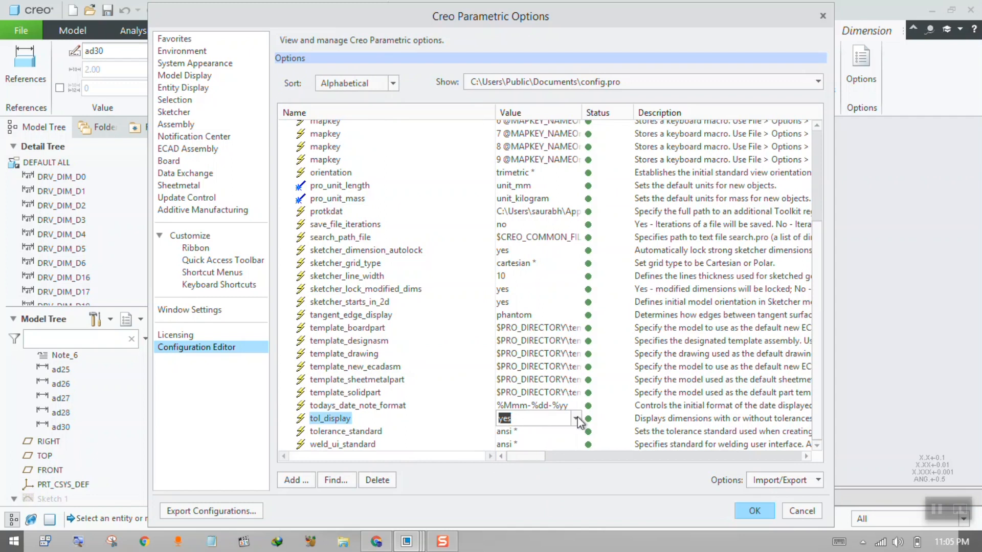
{"action": "left_click", "coordinate": [575, 419]}
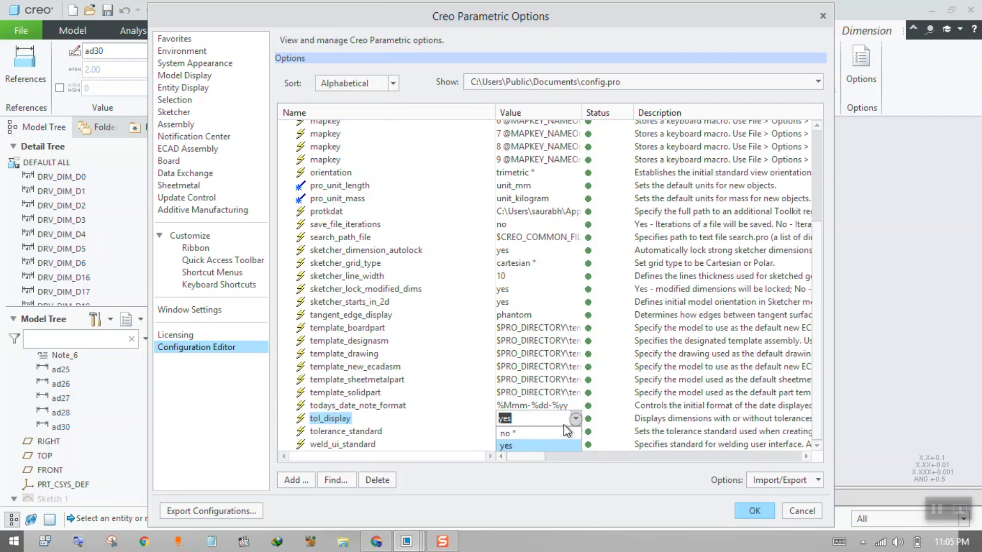
{"action": "left_click", "coordinate": [527, 435]}
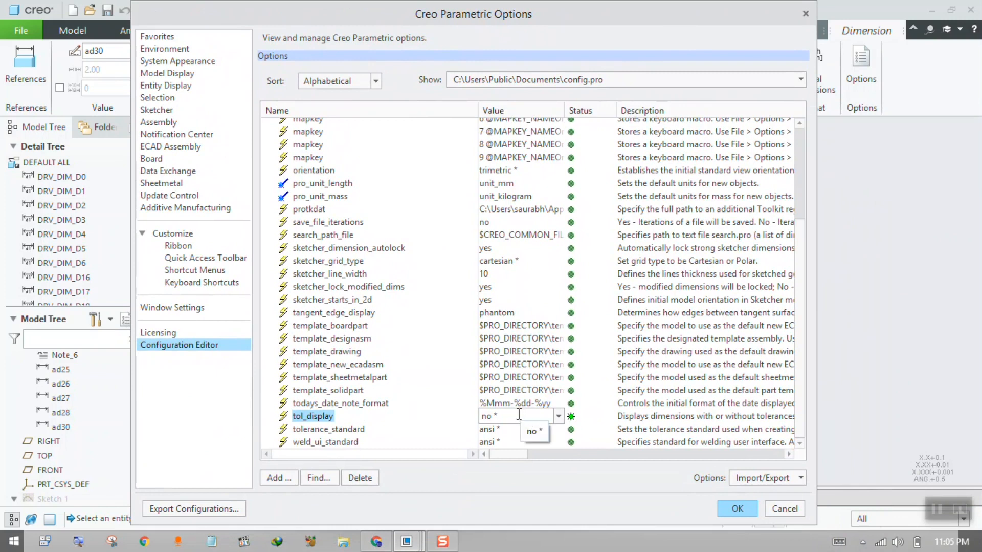
{"action": "left_click", "coordinate": [558, 416]}
{"action": "left_click", "coordinate": [508, 443]}
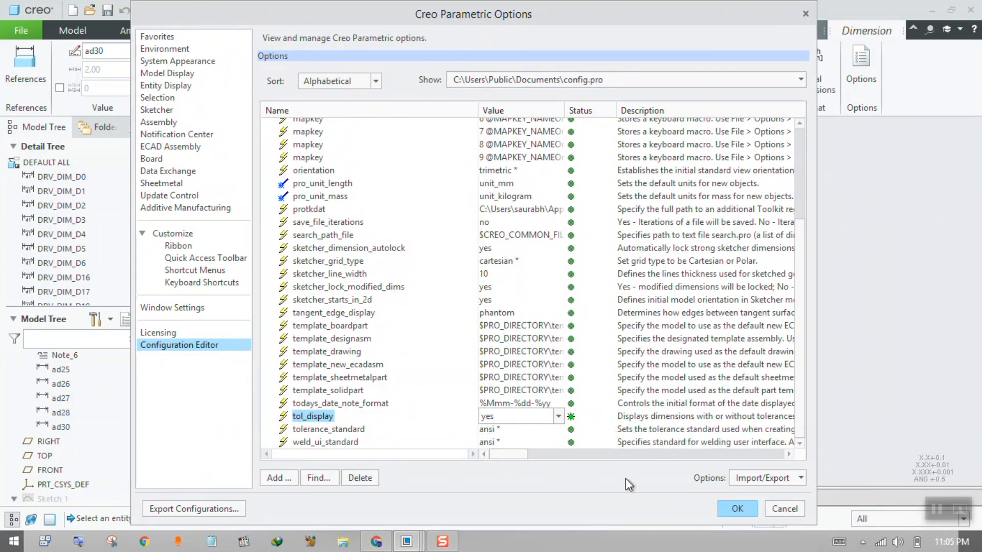
{"action": "left_click", "coordinate": [731, 508]}
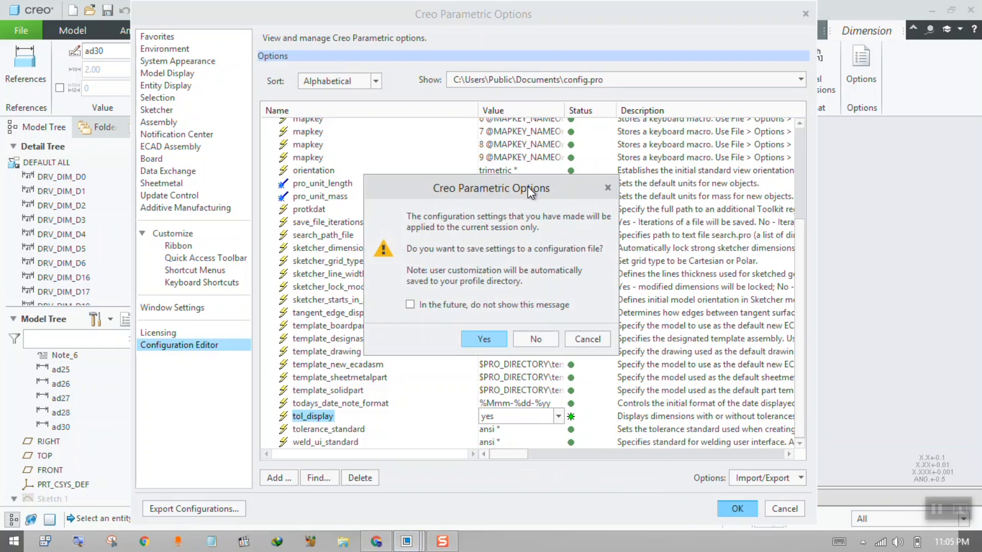
{"action": "left_click", "coordinate": [474, 349]}
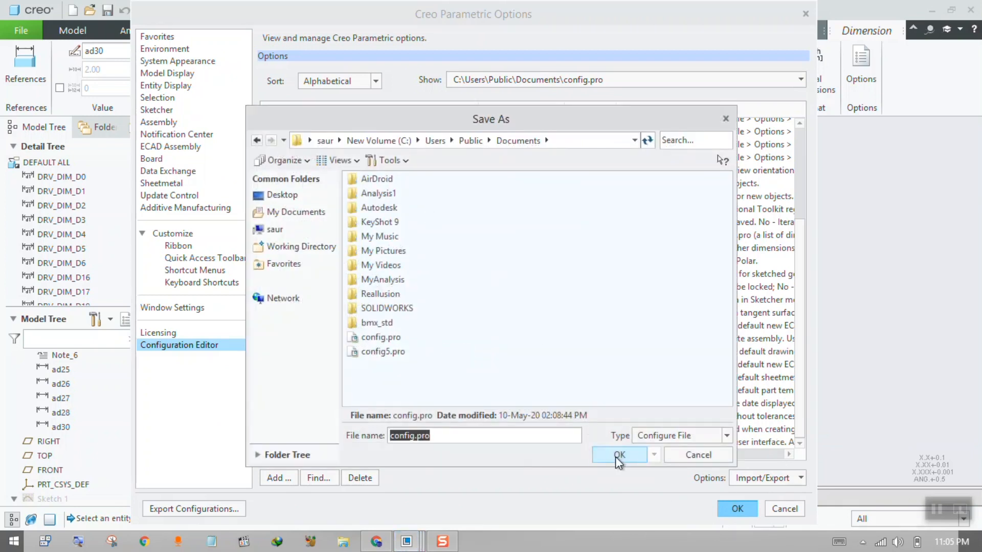
{"action": "left_click", "coordinate": [618, 455]}
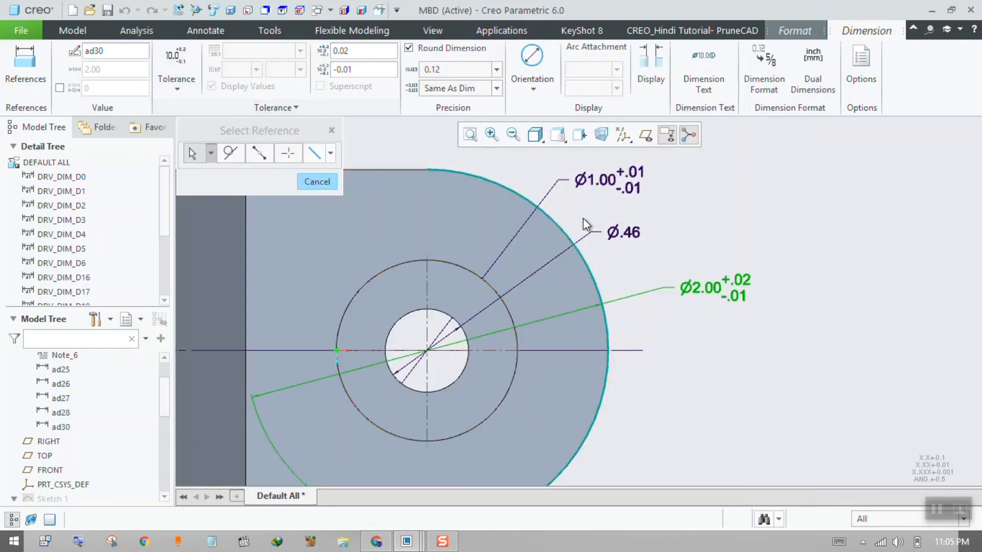
Give the centre hole's diameter dimension a Plus-Minus tolerance with an upper value of 0.001 and a lower value of -0.002.
{"action": "left_click", "coordinate": [627, 231]}
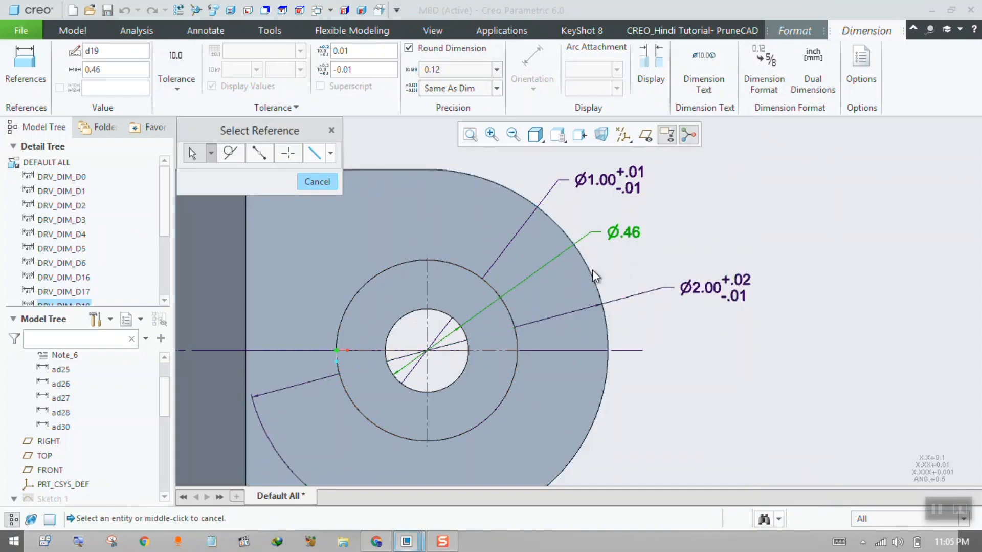
{"action": "left_click", "coordinate": [176, 72]}
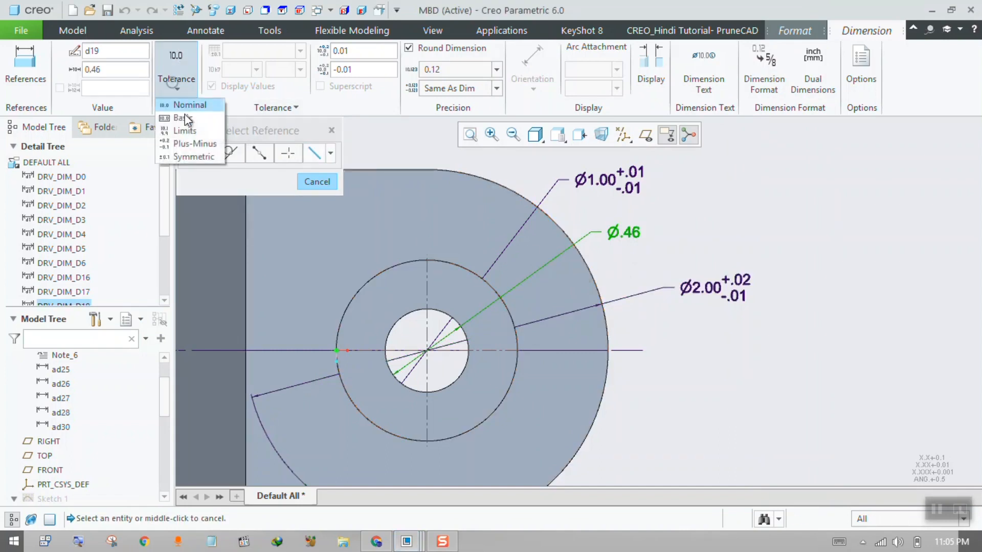
{"action": "left_click", "coordinate": [194, 147]}
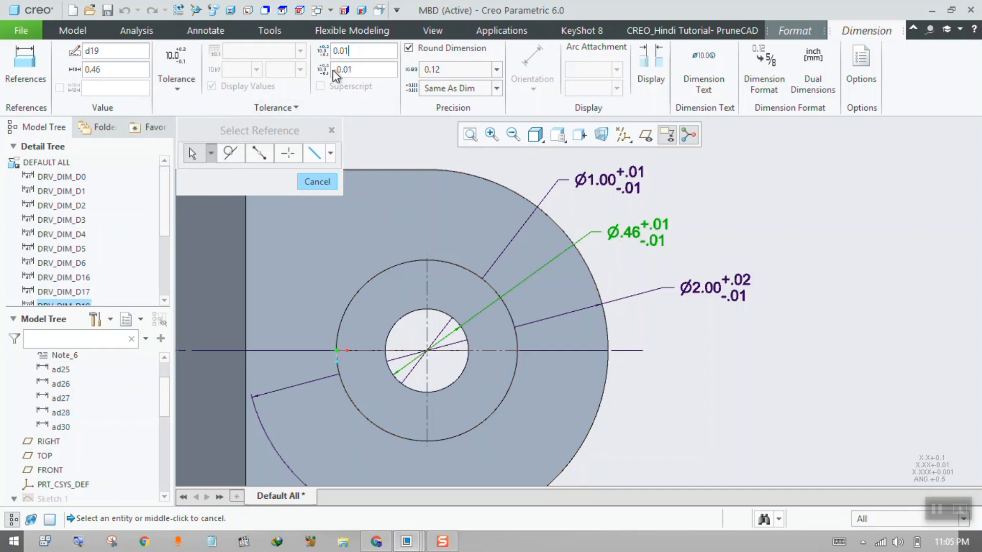
{"action": "type", "text": "1"}
{"action": "type", "text": "20"}
Set the centre hole's diameter dimension to three-decimal precision (0.123) and finish editing it.
{"action": "left_click", "coordinate": [497, 70]}
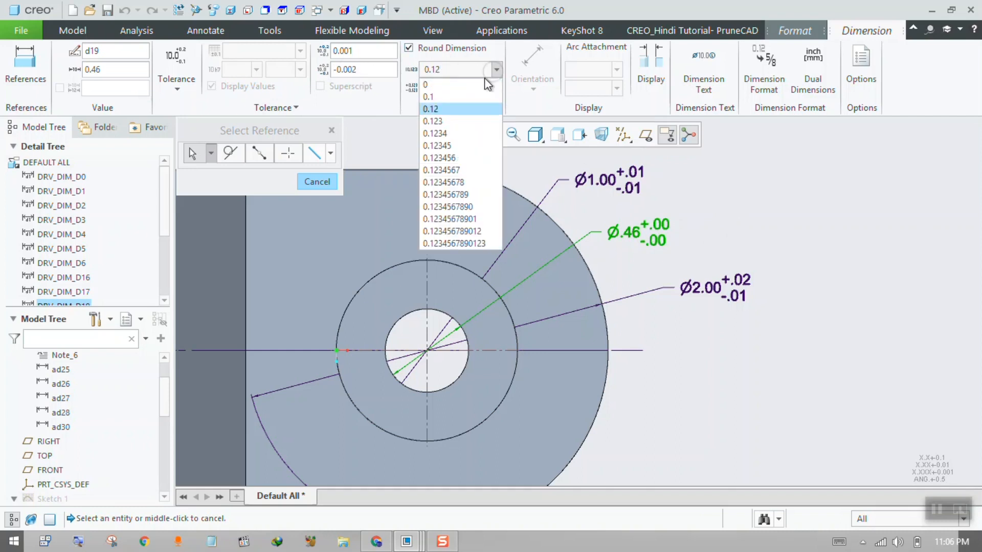
{"action": "left_click", "coordinate": [453, 109]}
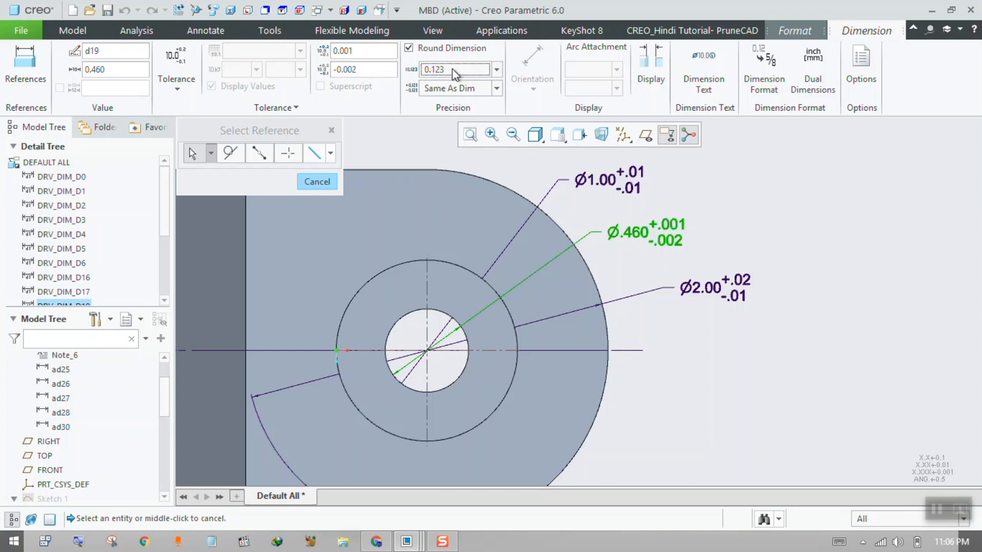
{"action": "left_click", "coordinate": [716, 197]}
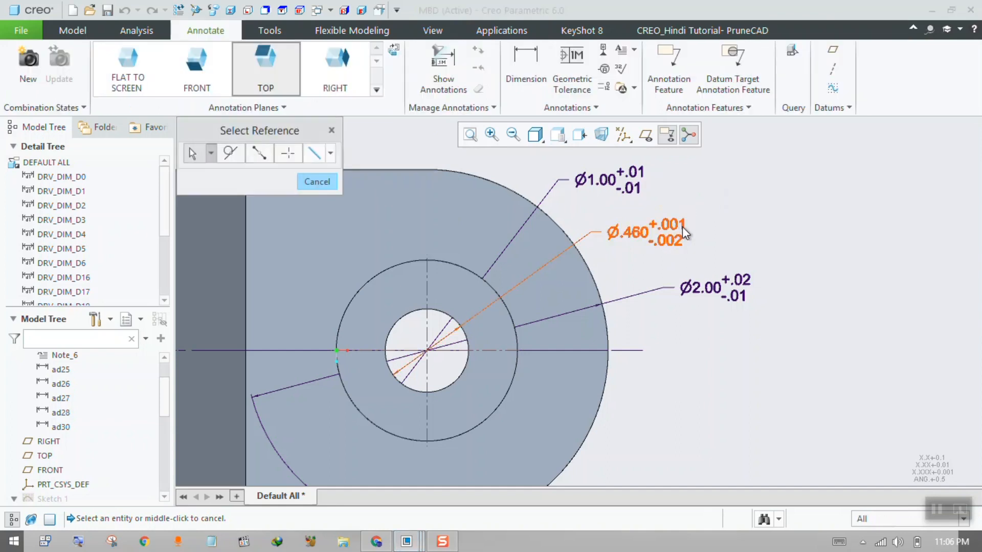
Examine the bracket's underside, front face and boss together with their dimensions from several angles.
{"action": "scroll", "coordinate": [686, 233], "scroll_direction": "down", "scroll_amount": 1}
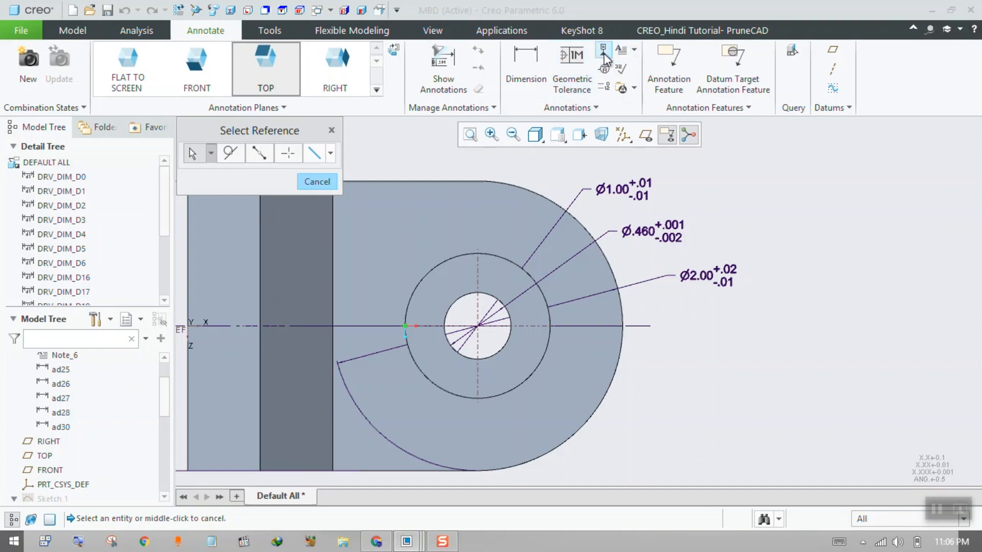
{"action": "key", "text": "ctrl+d"}
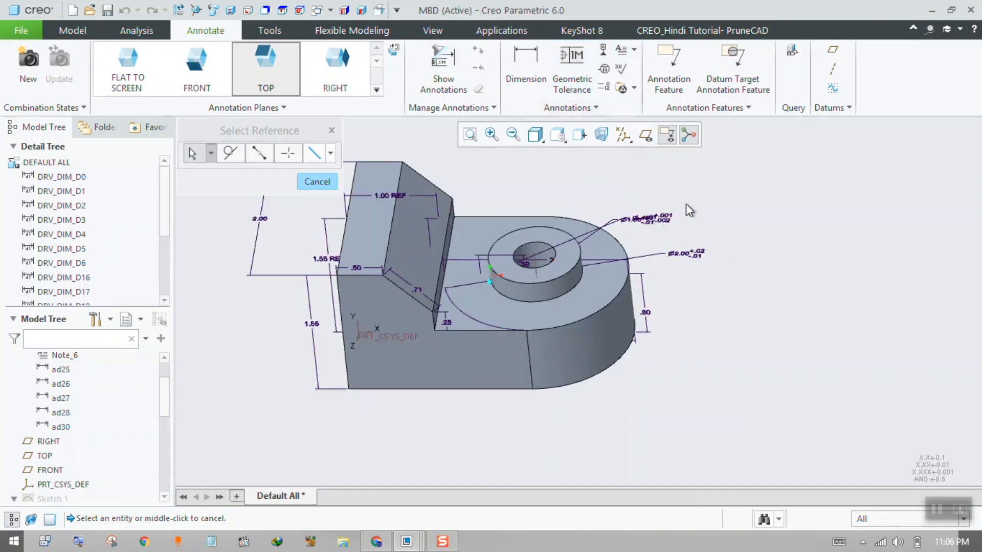
{"action": "mouse_move", "coordinate": [686, 204]}
{"action": "middle_mouse_down"}
{"action": "mouse_move", "coordinate": [702, 197]}
{"action": "mouse_move", "coordinate": [698, 189]}
{"action": "mouse_move", "coordinate": [691, 199]}
{"action": "mouse_move", "coordinate": [706, 202]}
{"action": "mouse_move", "coordinate": [673, 203]}
{"action": "mouse_move", "coordinate": [682, 202]}
{"action": "middle_mouse_up"}
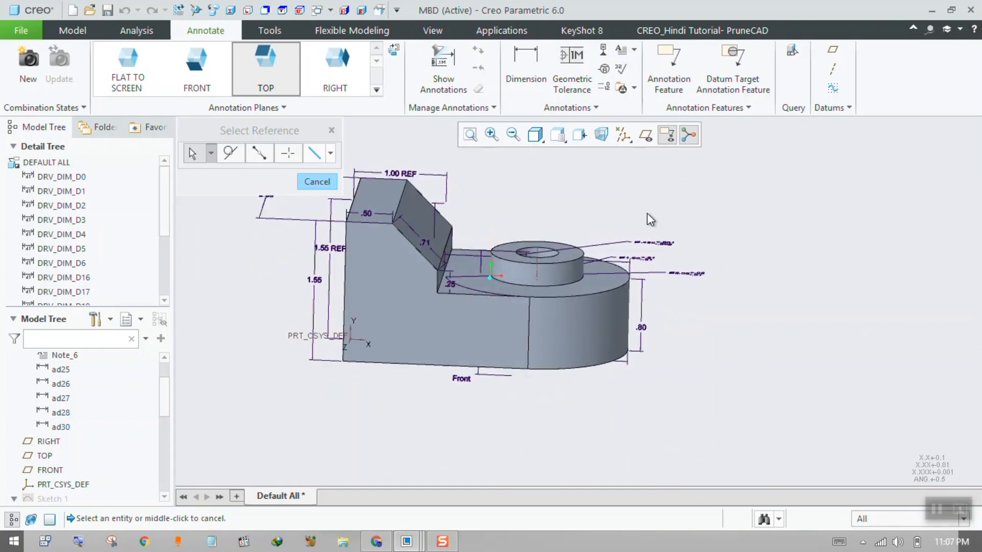
{"action": "middle_click_drag", "start_coordinate": [680, 224], "coordinate": [683, 203]}
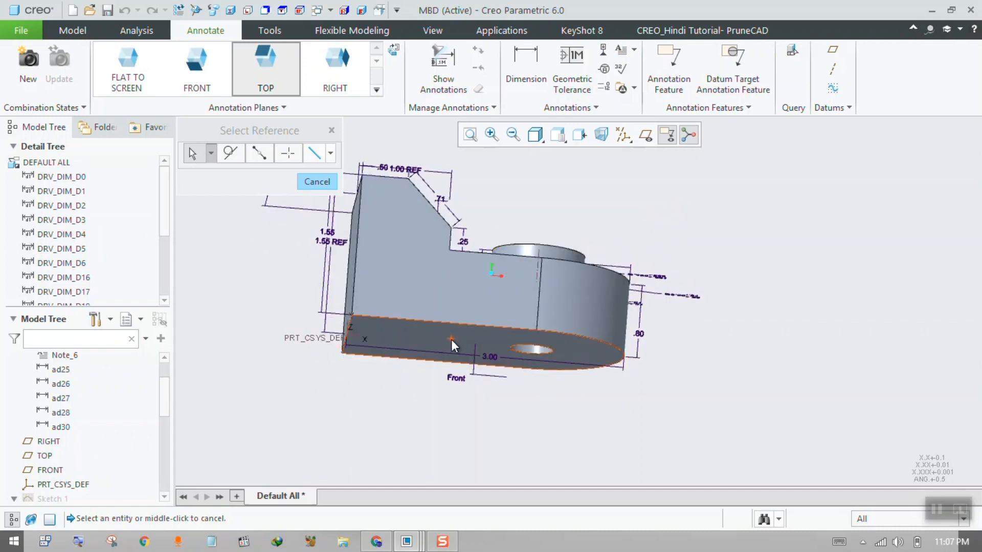
{"action": "middle_click_drag", "start_coordinate": [451, 350], "coordinate": [428, 355]}
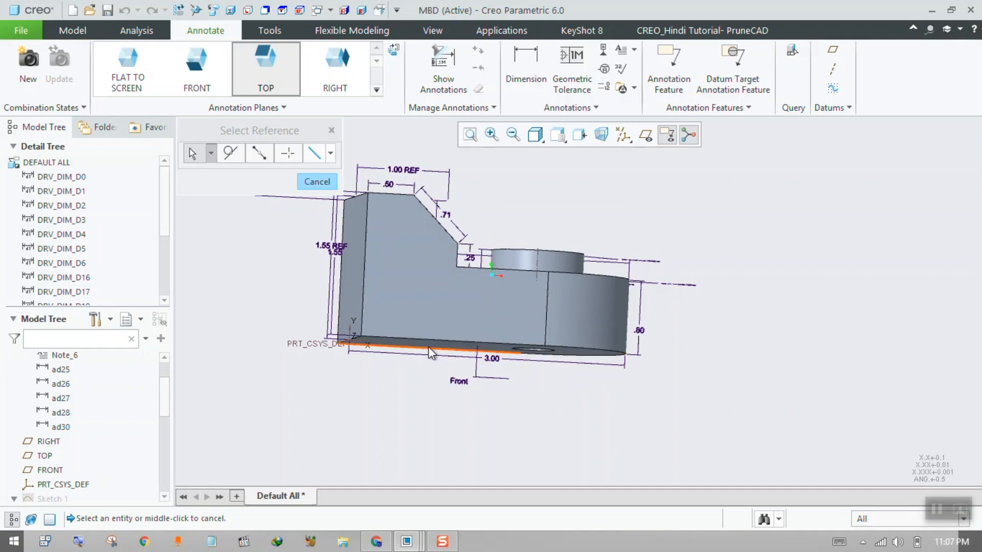
{"action": "middle_click_drag", "start_coordinate": [429, 352], "coordinate": [604, 277]}
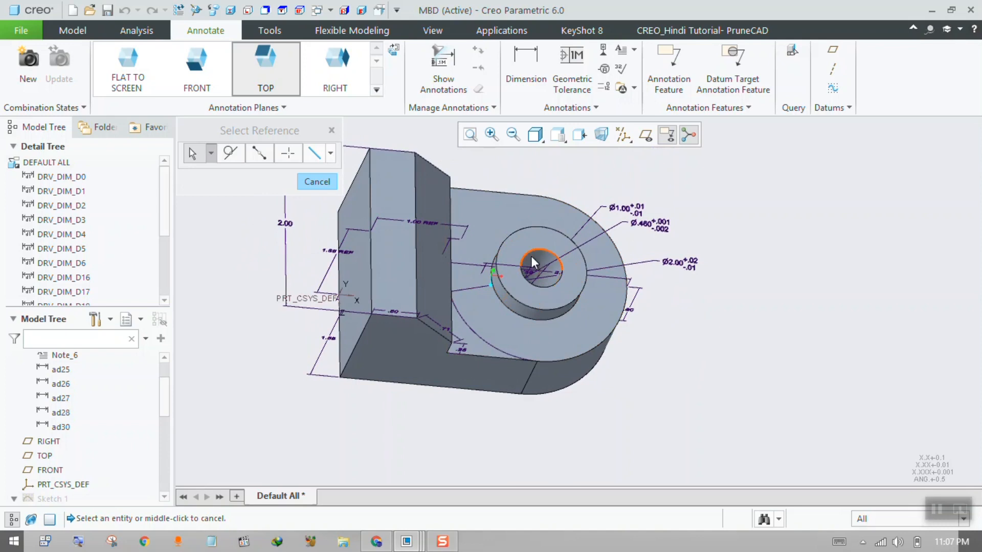
{"action": "scroll", "coordinate": [640, 233], "scroll_direction": "down", "scroll_amount": 3}
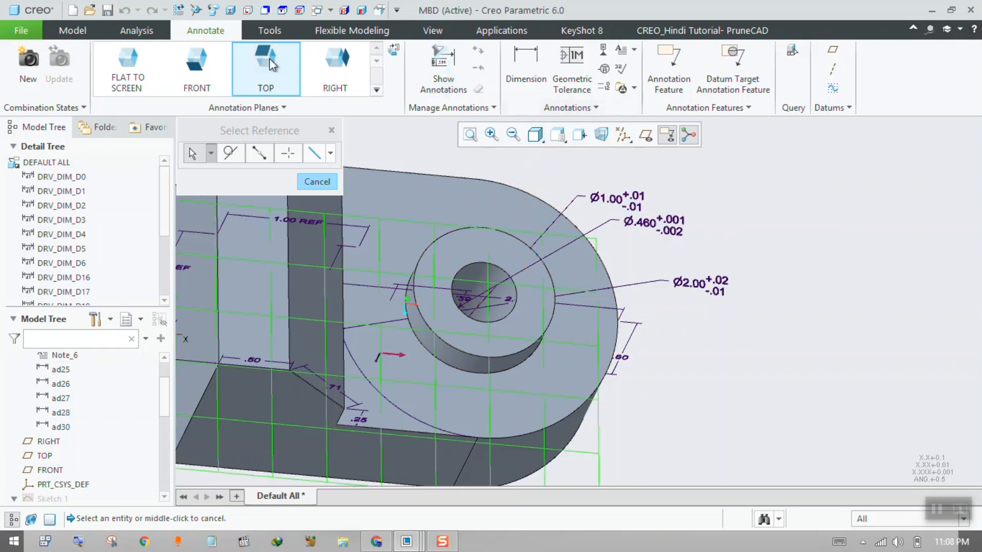
Return to the TOP annotation plane and examine the centre of the hole and its concentric circles closely.
{"action": "left_click", "coordinate": [261, 70]}
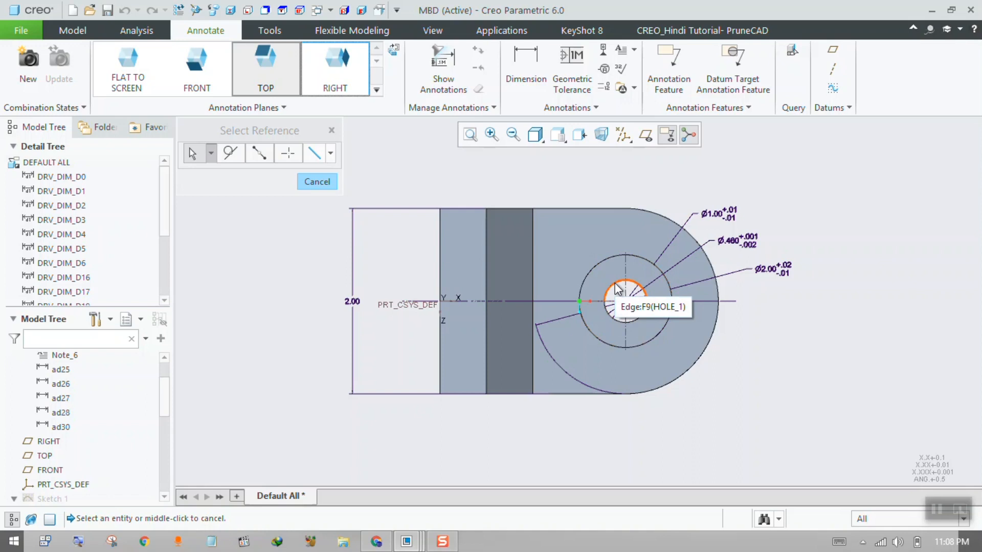
{"action": "middle_click", "coordinate": [795, 326]}
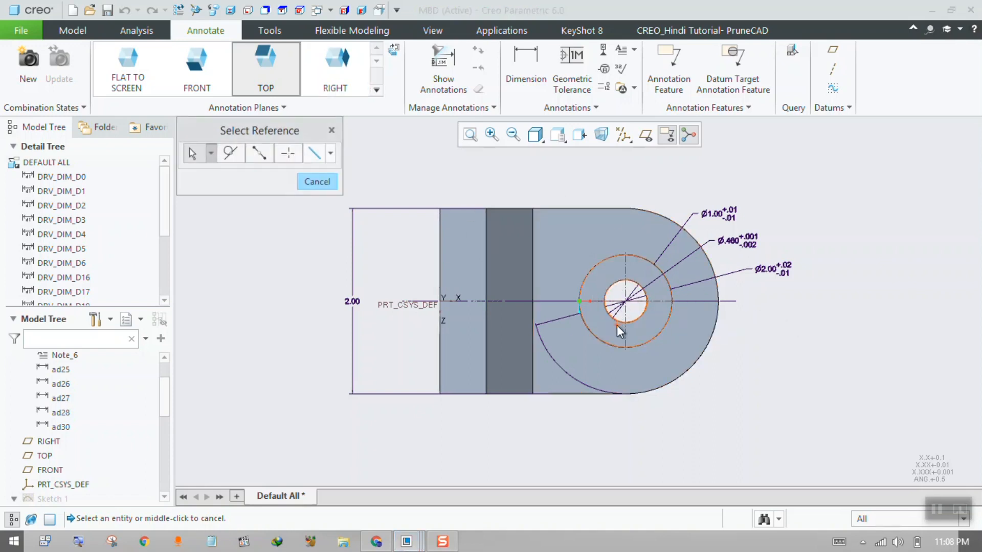
{"action": "scroll", "coordinate": [619, 330], "scroll_direction": "up", "scroll_amount": 5}
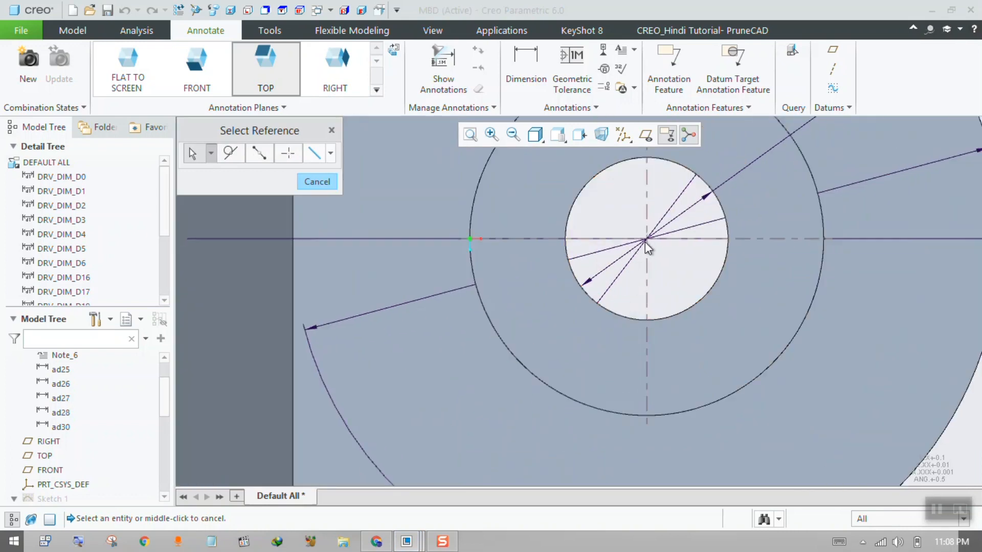
{"action": "scroll", "coordinate": [648, 245], "scroll_direction": "up", "scroll_amount": 3}
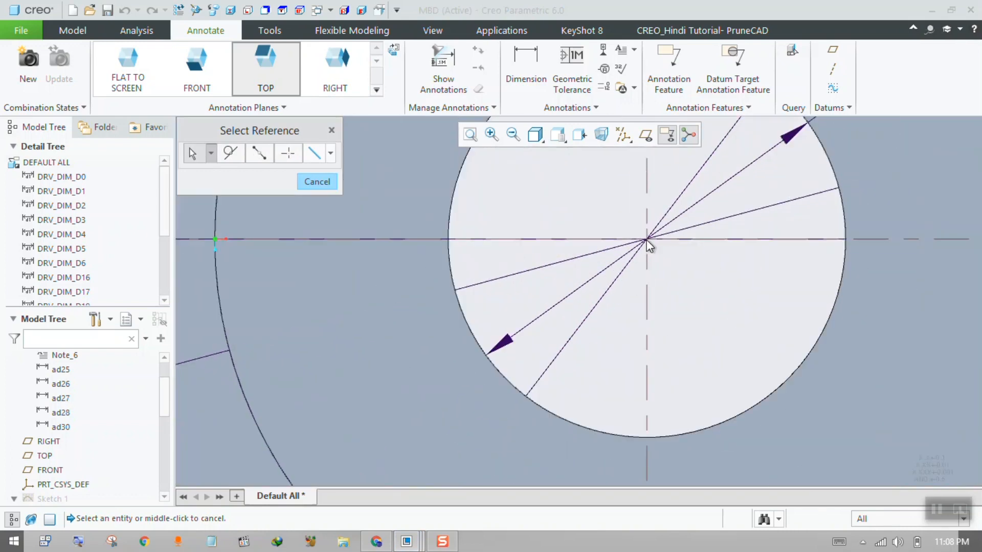
{"action": "scroll", "coordinate": [649, 245], "scroll_direction": "down", "scroll_amount": 4}
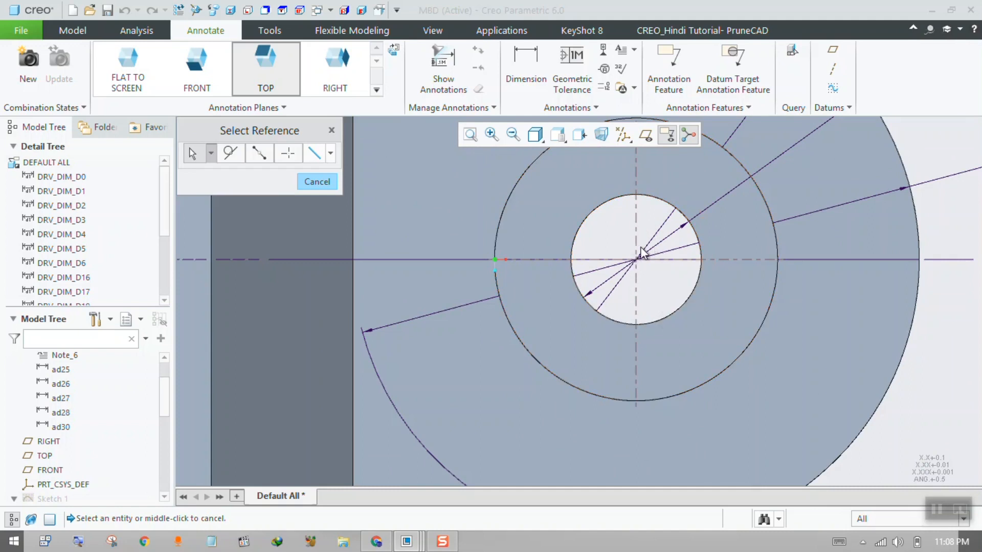
{"action": "scroll", "coordinate": [578, 284], "scroll_direction": "down", "scroll_amount": 3}
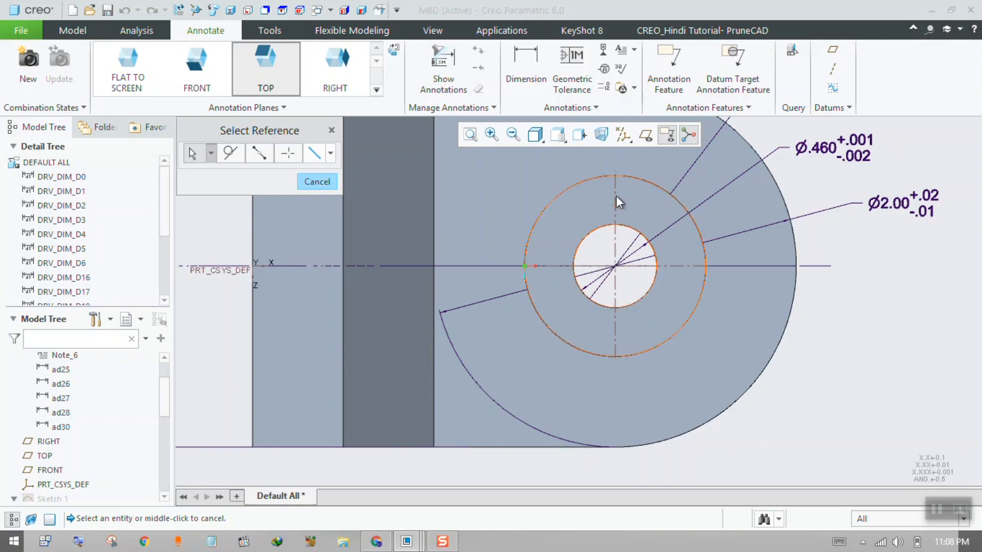
Attach a 0.002 geometric tolerance to the centre hole's diameter dimension, keeping Position as its geometric characteristic.
{"action": "left_click", "coordinate": [572, 89]}
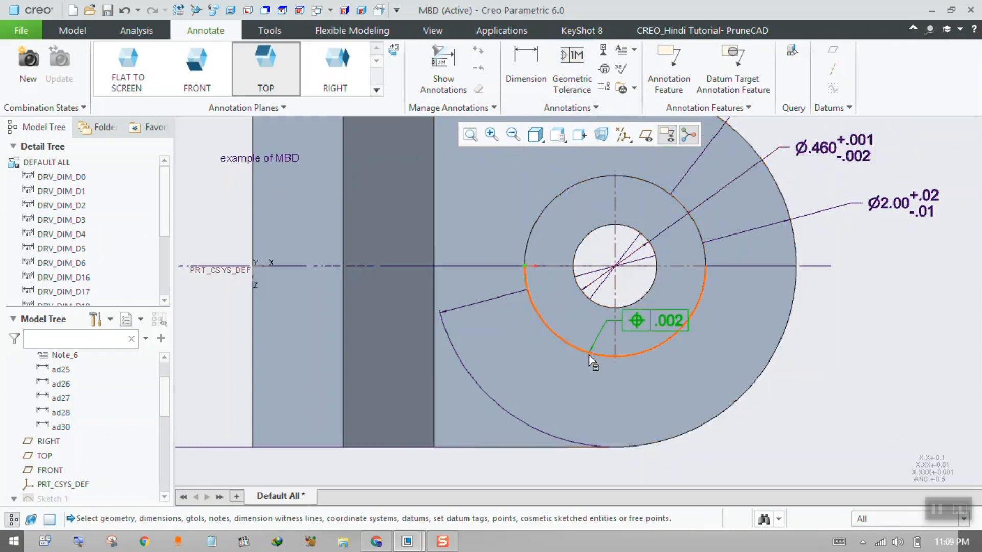
{"action": "scroll", "coordinate": [586, 365], "scroll_direction": "down", "scroll_amount": 2}
{"action": "scroll", "coordinate": [814, 185], "scroll_direction": "up", "scroll_amount": 2}
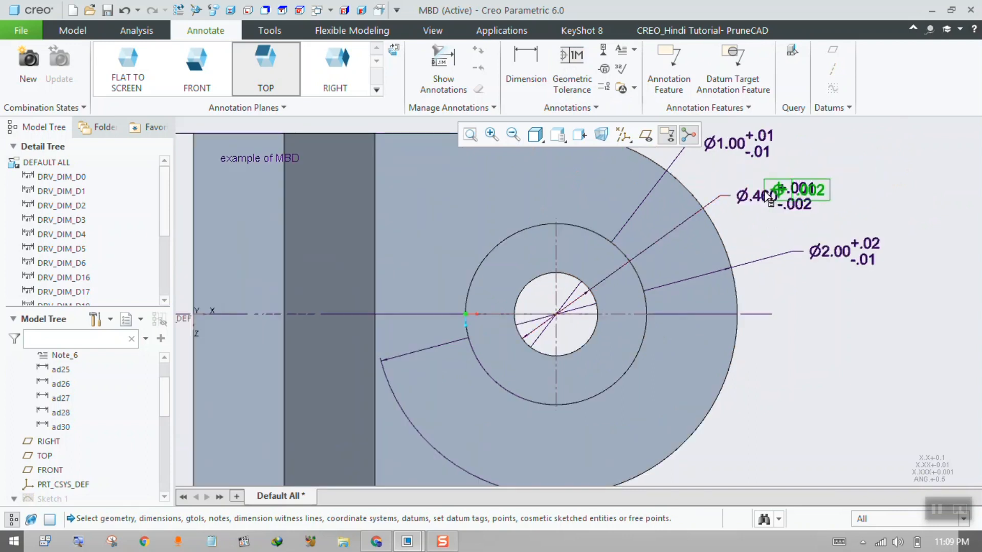
{"action": "left_click", "coordinate": [765, 197]}
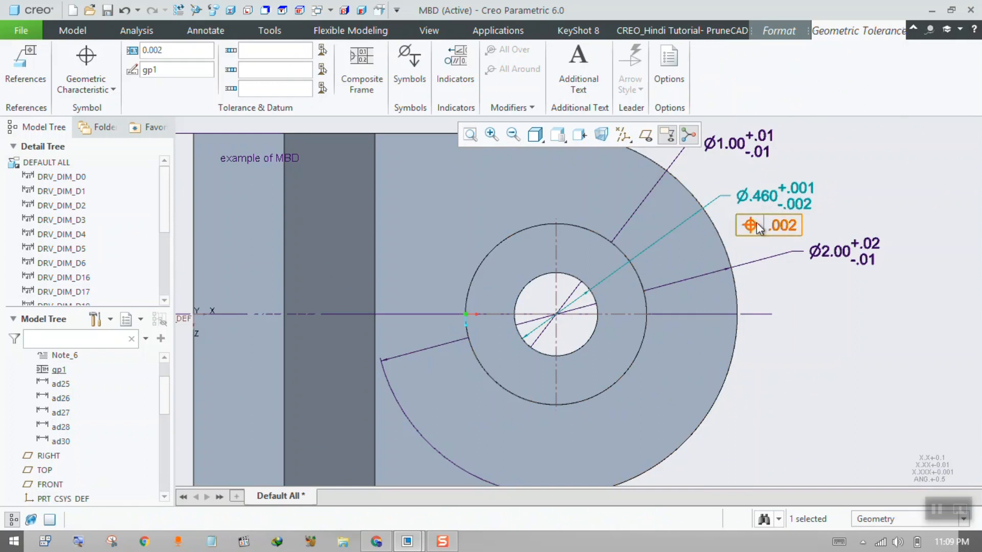
{"action": "left_click", "coordinate": [94, 92]}
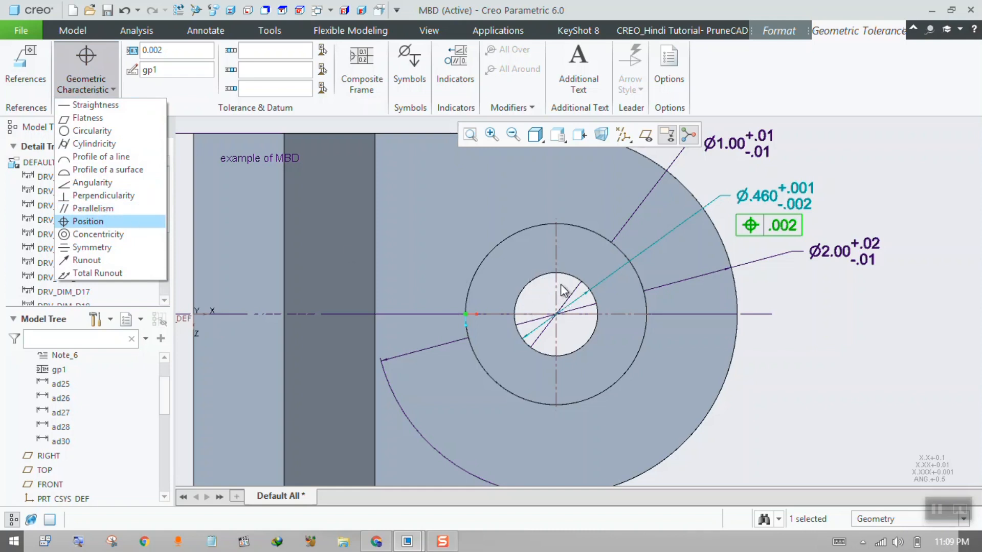
{"action": "left_click", "coordinate": [800, 287]}
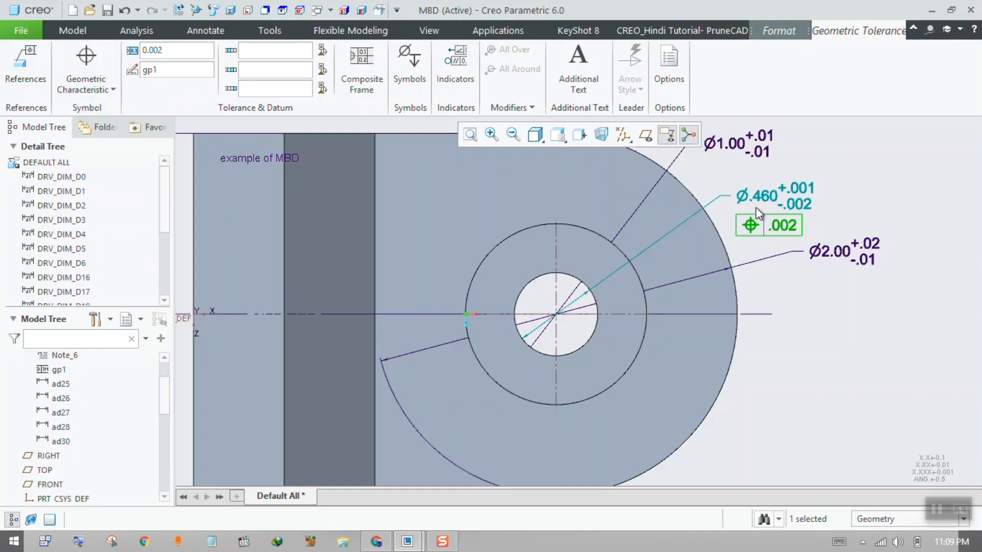
{"action": "left_click", "coordinate": [781, 192]}
Examine the bracket's faces around the hole from several angles with the position tolerance in view.
{"action": "scroll", "coordinate": [797, 223], "scroll_direction": "down", "scroll_amount": 2}
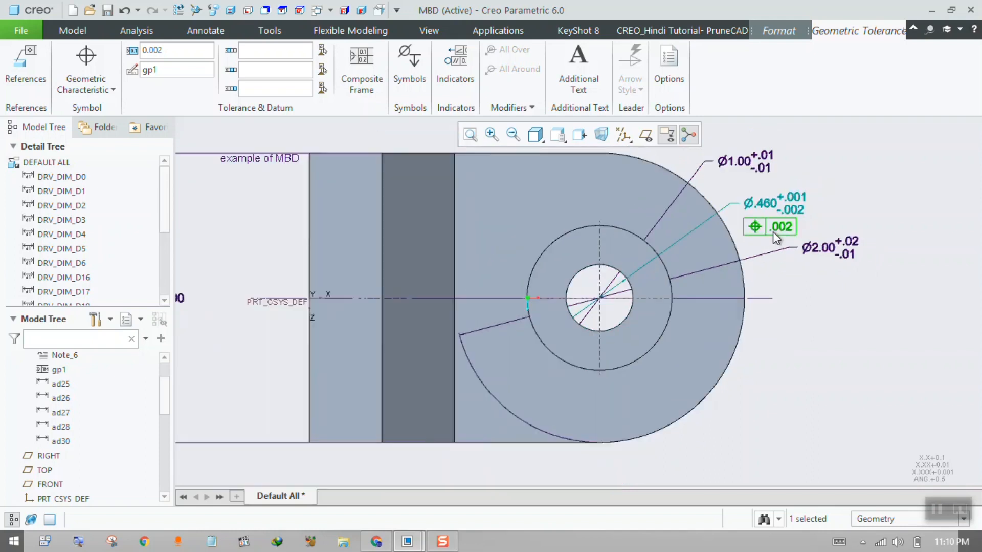
{"action": "mouse_move", "coordinate": [769, 230]}
{"action": "middle_mouse_down"}
{"action": "mouse_move", "coordinate": [630, 263]}
{"action": "mouse_move", "coordinate": [644, 254]}
{"action": "mouse_move", "coordinate": [660, 272]}
{"action": "mouse_move", "coordinate": [653, 258]}
{"action": "mouse_move", "coordinate": [635, 270]}
{"action": "middle_mouse_up"}
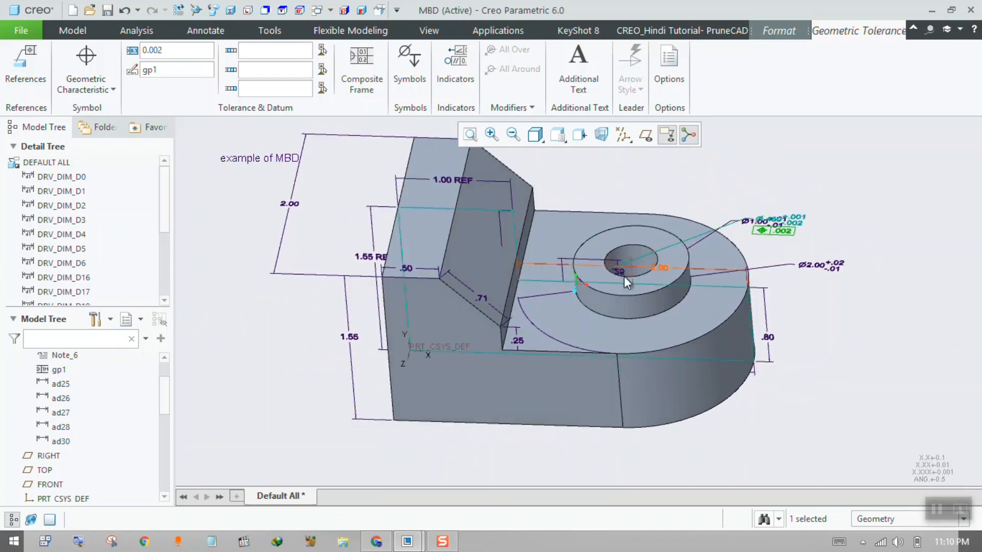
{"action": "mouse_move", "coordinate": [622, 324]}
{"action": "middle_mouse_down"}
{"action": "mouse_move", "coordinate": [639, 257]}
{"action": "mouse_move", "coordinate": [614, 303]}
{"action": "middle_mouse_up"}
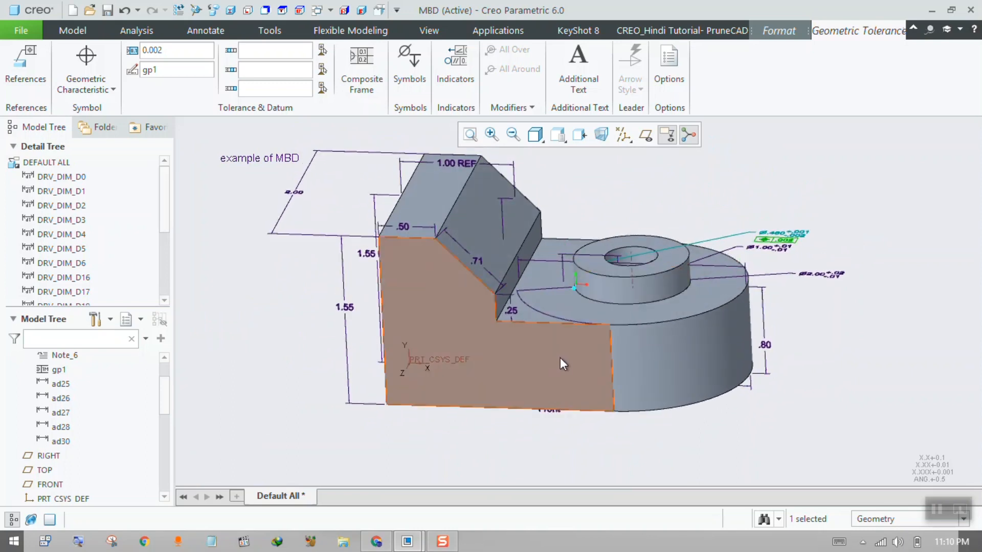
{"action": "middle_click_drag", "start_coordinate": [560, 357], "coordinate": [555, 363]}
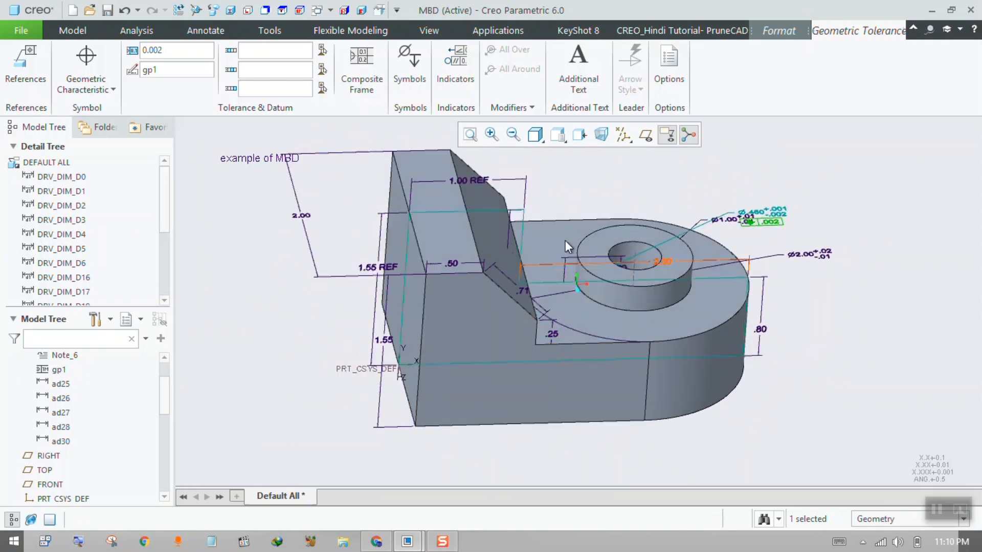
{"action": "middle_click_drag", "start_coordinate": [566, 240], "coordinate": [510, 207]}
{"action": "middle_click_drag", "start_coordinate": [545, 260], "coordinate": [546, 233]}
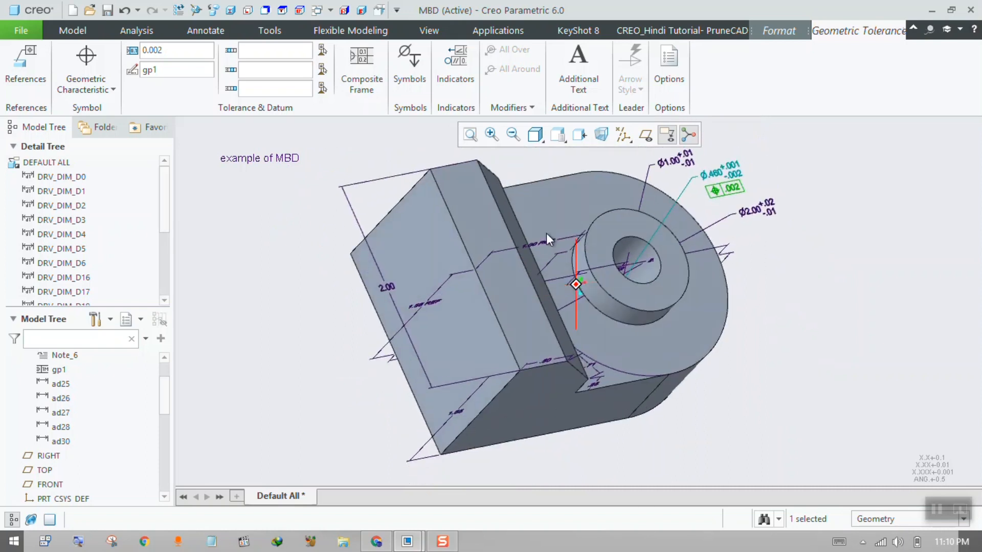
{"action": "middle_click_drag", "start_coordinate": [429, 268], "coordinate": [389, 264]}
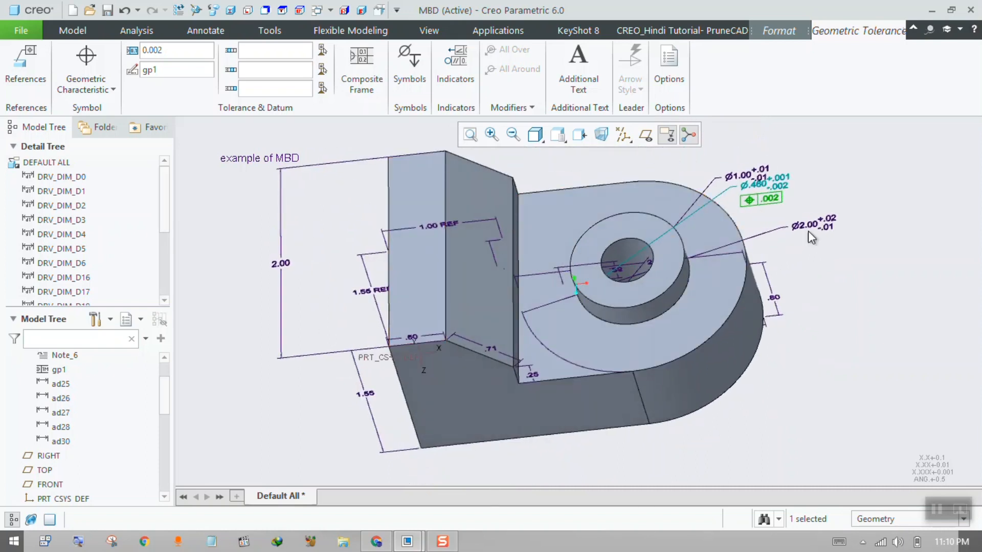
Add B as the secondary and C as the tertiary datum reference of the hole's position tolerance.
{"action": "left_click", "coordinate": [769, 200]}
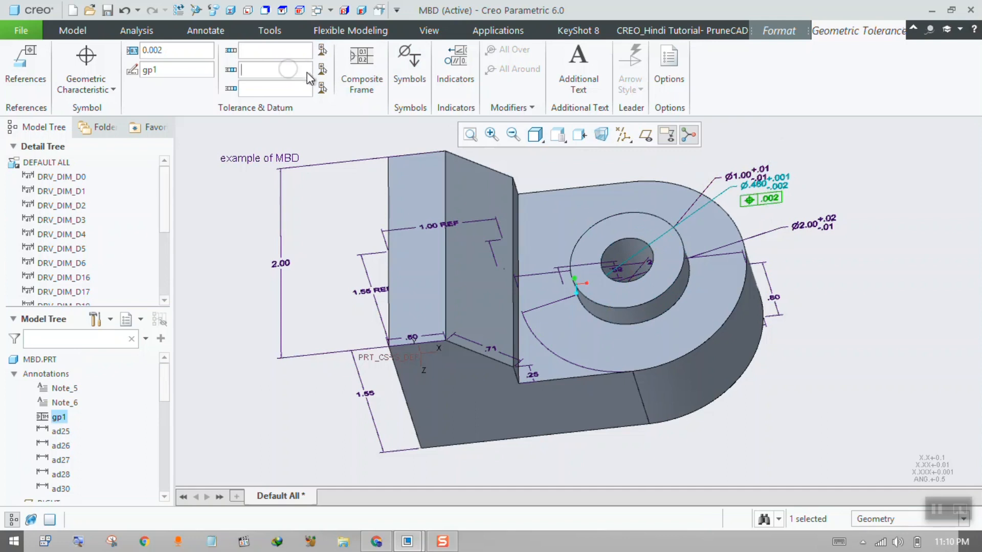
{"action": "left_click", "coordinate": [285, 91]}
{"action": "key", "text": "Caps_Lock"}
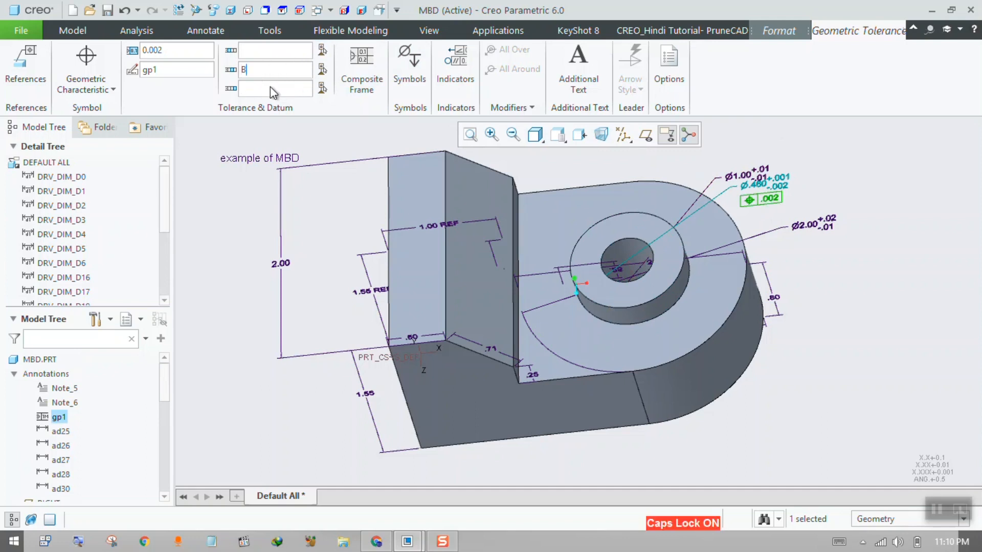
{"action": "type", "text": "B"}
{"action": "left_click", "coordinate": [272, 91]}
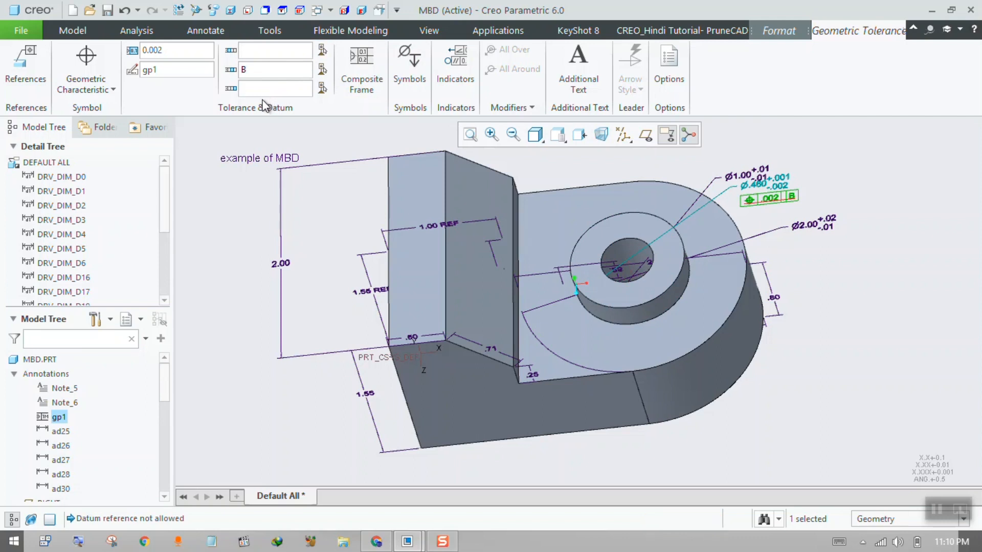
{"action": "key", "text": "Caps_Lock"}
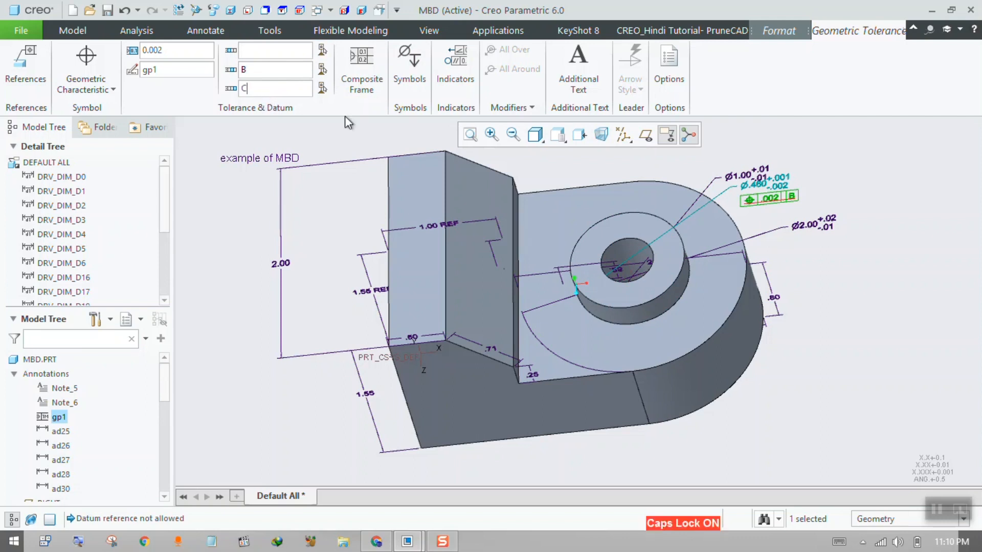
{"action": "left_click", "coordinate": [848, 193]}
{"action": "middle_click_drag", "start_coordinate": [827, 182], "coordinate": [833, 218]}
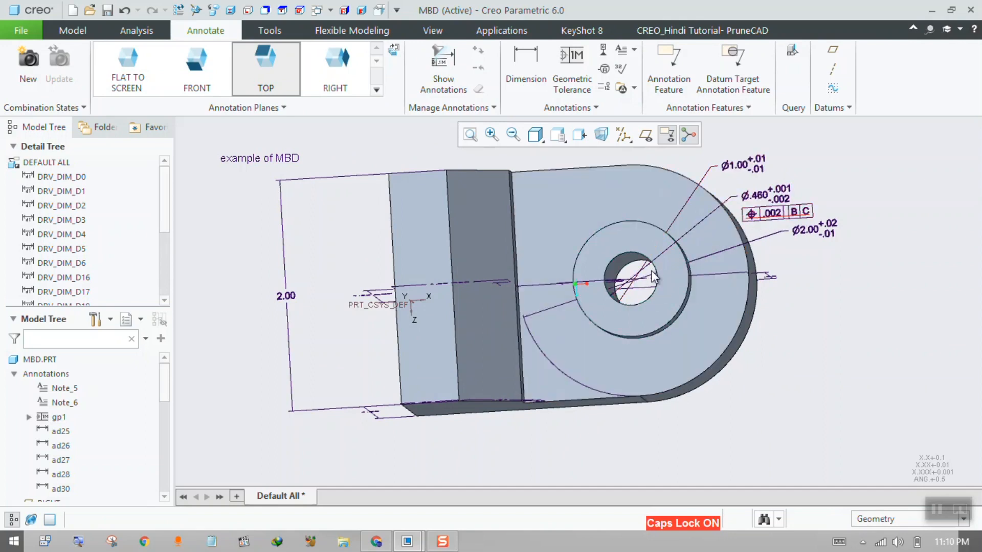
Examine the hole and its position tolerance from several angles, then restore the TOP annotation plane's orientation.
{"action": "middle_click_drag", "start_coordinate": [655, 277], "coordinate": [642, 280]}
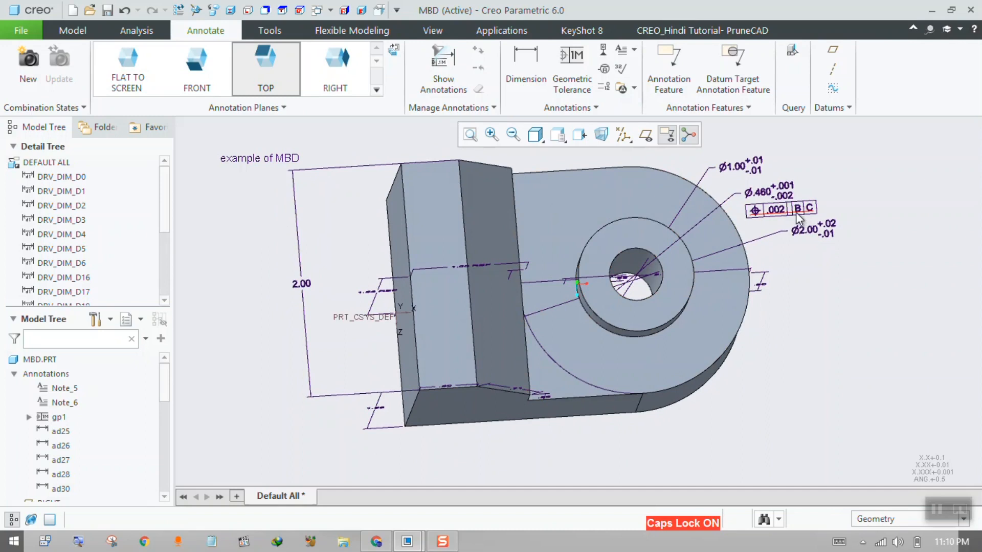
{"action": "middle_click_drag", "start_coordinate": [543, 193], "coordinate": [536, 215]}
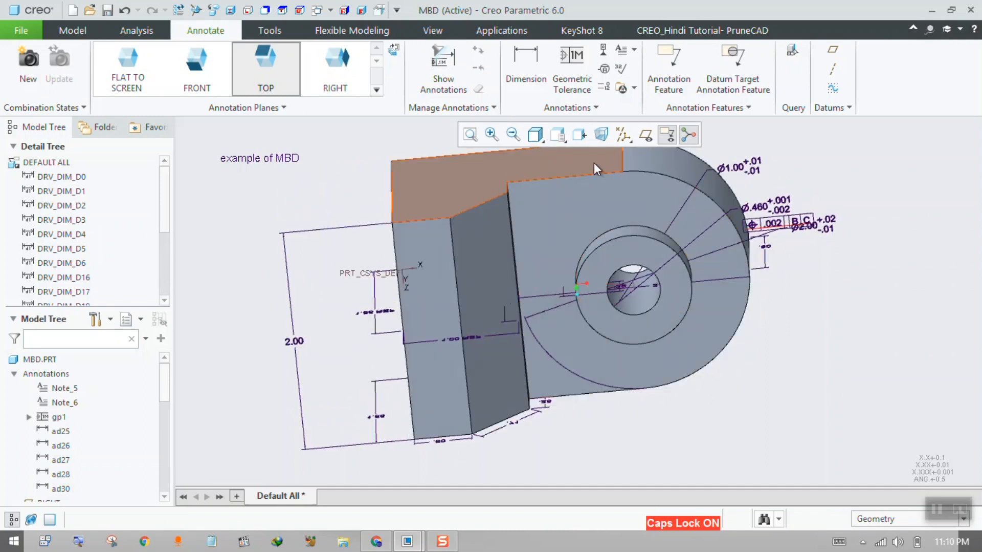
{"action": "middle_click_drag", "start_coordinate": [621, 279], "coordinate": [621, 252]}
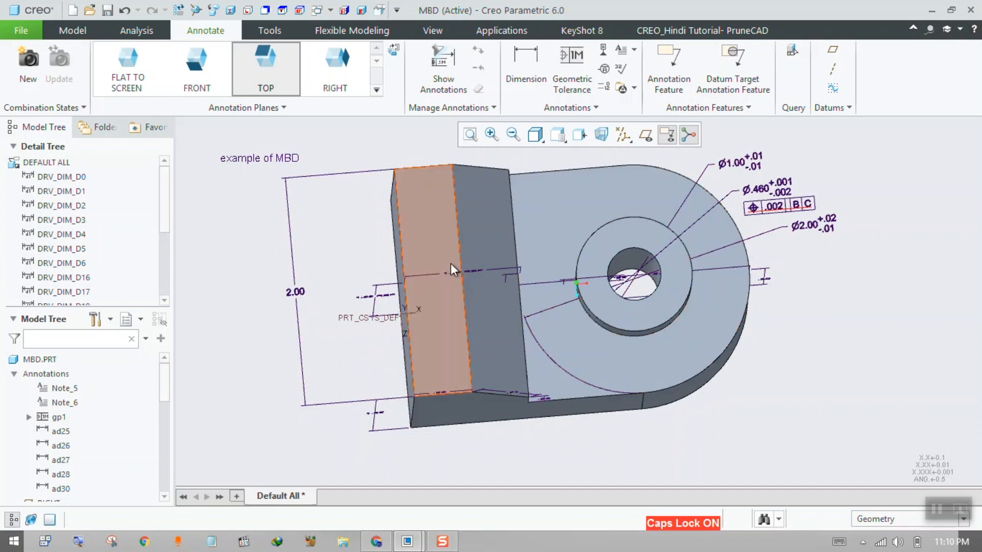
{"action": "left_click", "coordinate": [394, 50]}
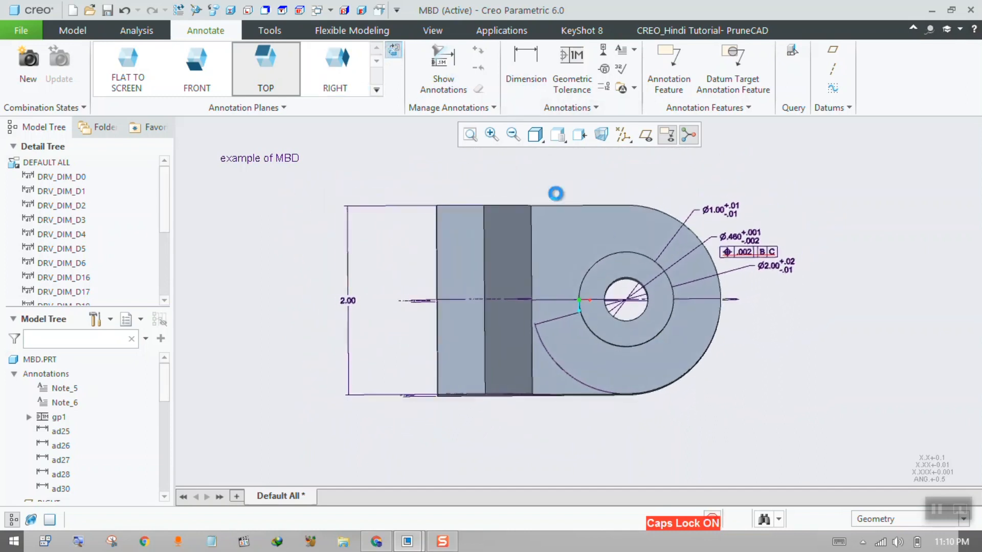
{"action": "scroll", "coordinate": [627, 303], "scroll_direction": "up", "scroll_amount": 3}
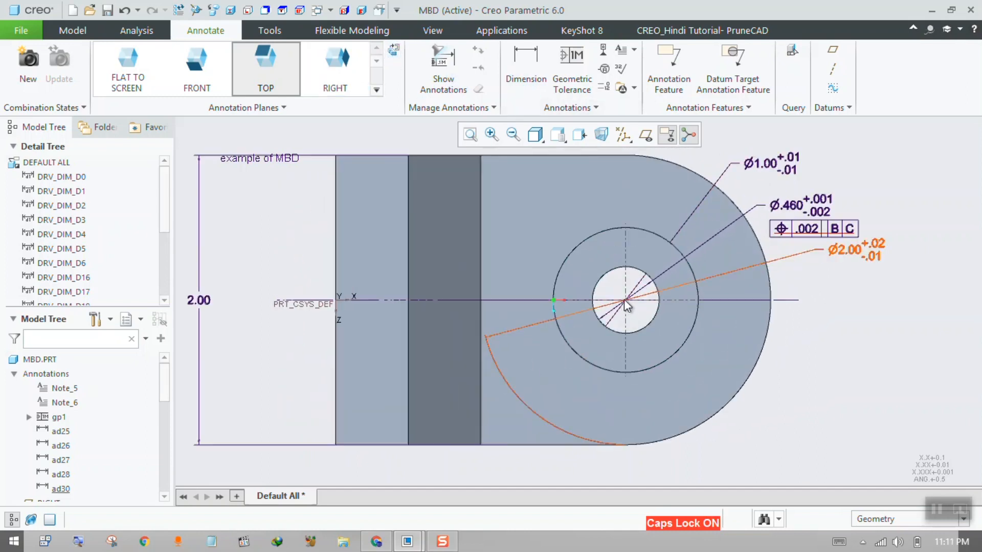
{"action": "scroll", "coordinate": [628, 307], "scroll_direction": "down", "scroll_amount": 1}
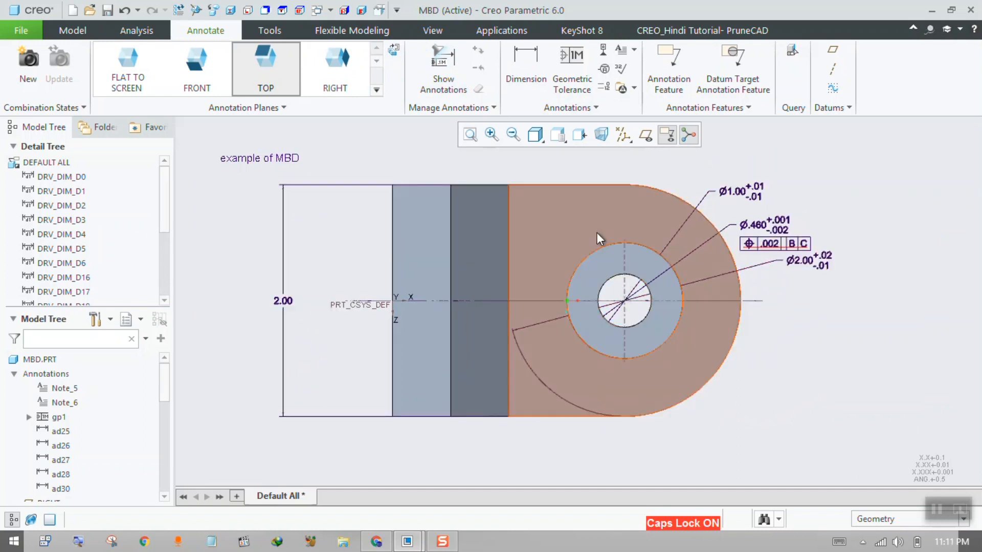
Dimension the distance from the centre hole to the bracket's upper straight edge, placing it beyond the rounded end.
{"action": "left_click", "coordinate": [526, 65]}
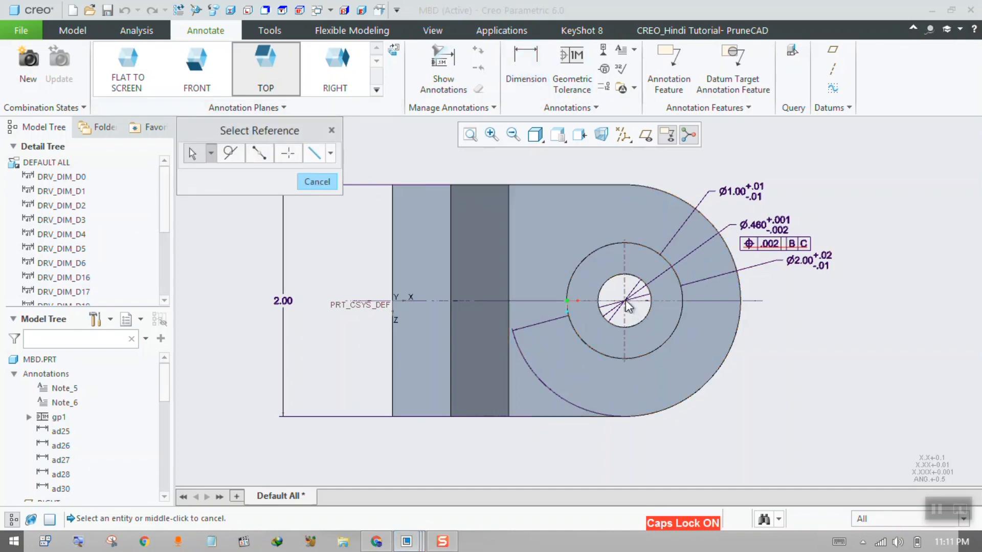
{"action": "left_click", "coordinate": [637, 280]}
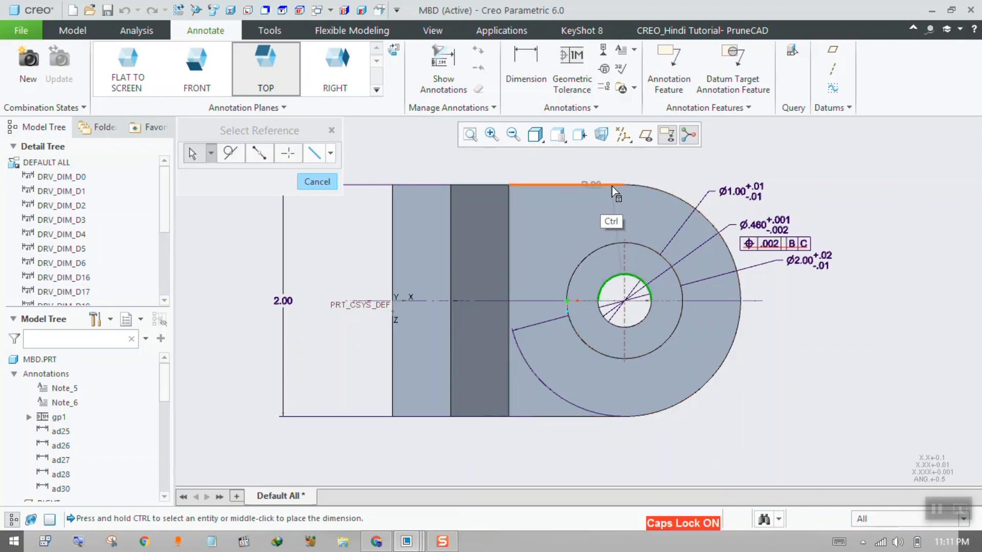
{"action": "left_click", "coordinate": [613, 186], "text": "ctrl"}
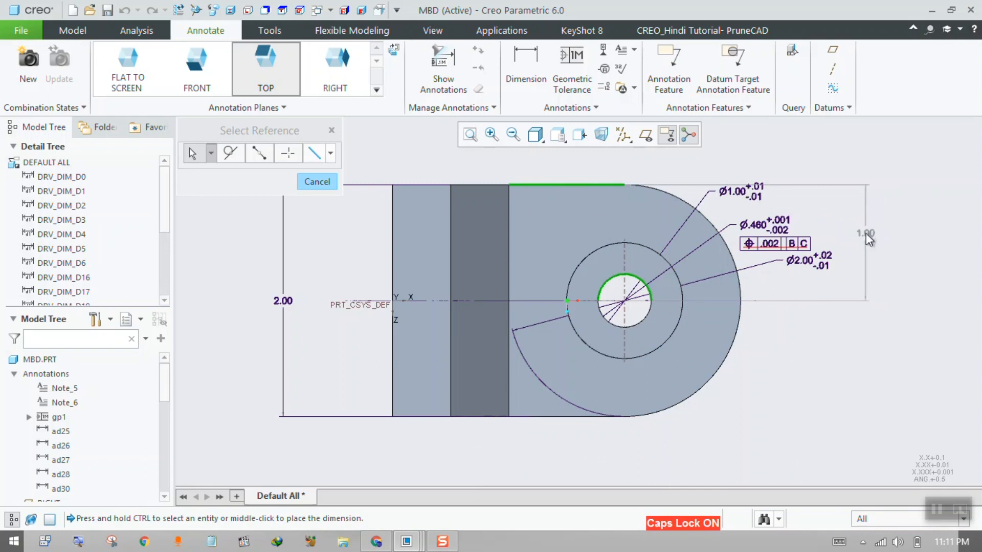
{"action": "middle_click", "coordinate": [870, 238]}
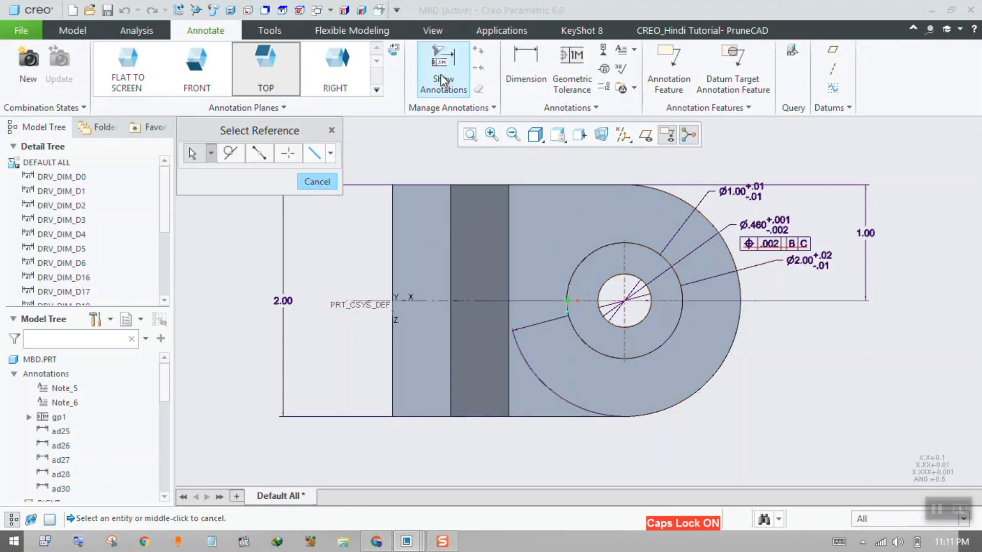
Dimension the distance from the bracket's flat end edge to the centre hole, placing it below the part.
{"action": "left_click", "coordinate": [394, 259]}
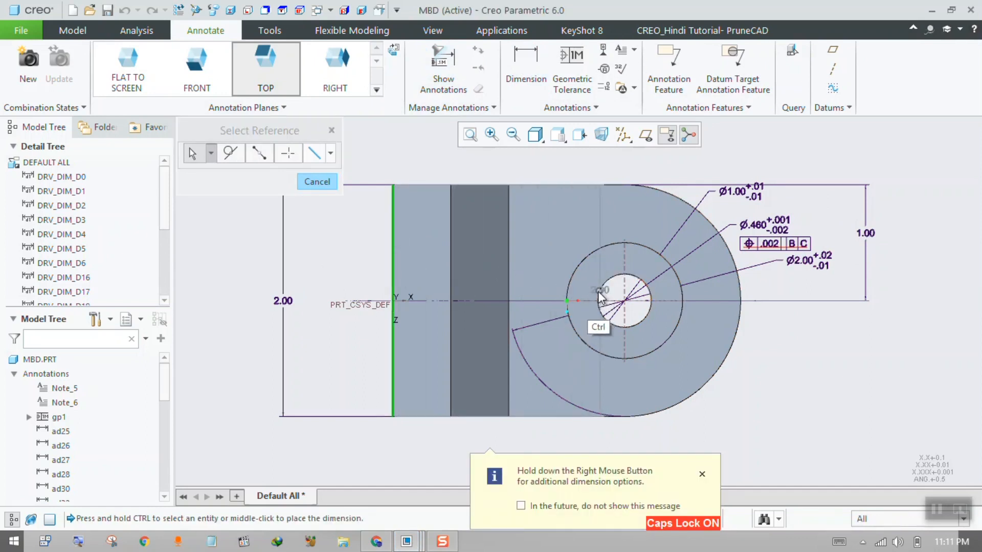
{"action": "left_click", "coordinate": [602, 290], "text": "ctrl"}
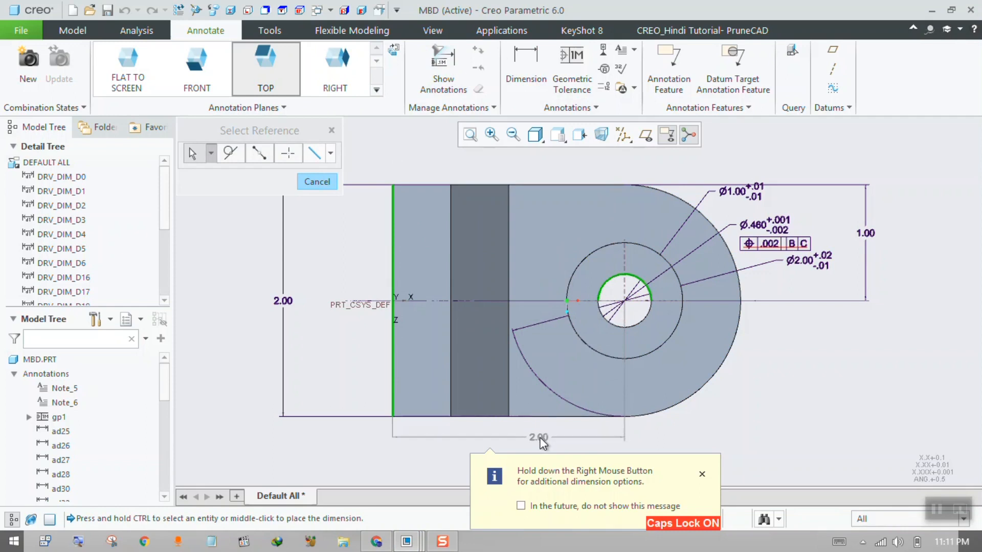
{"action": "middle_click", "coordinate": [542, 436]}
{"action": "left_click", "coordinate": [701, 432]}
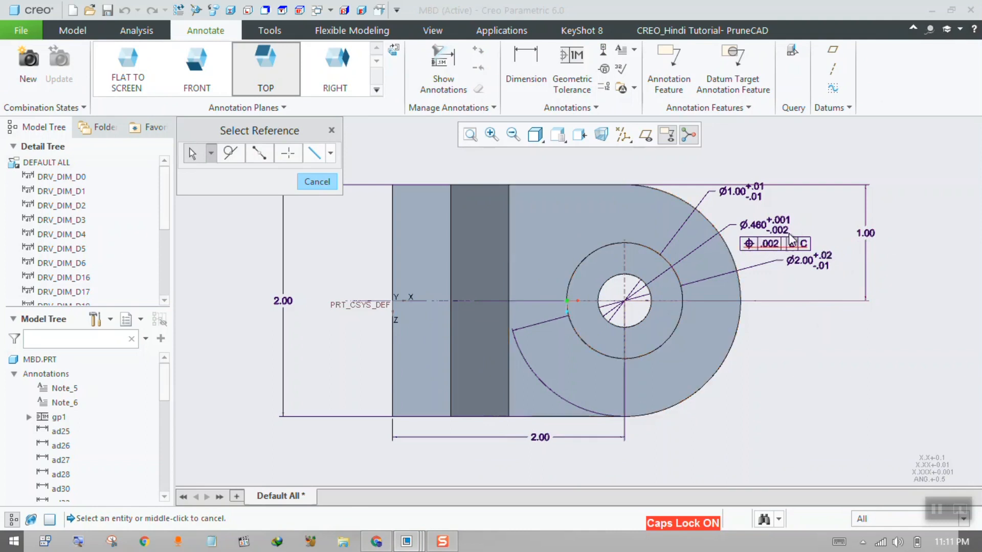
Attach a datum feature symbol to the bracket's upper long side face and label it B.
{"action": "middle_click_drag", "start_coordinate": [567, 194], "coordinate": [520, 190]}
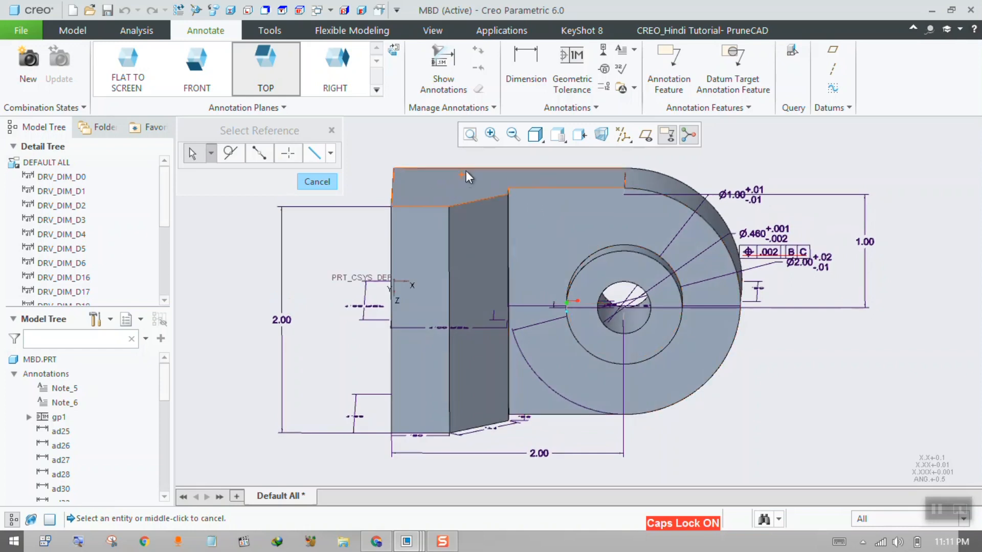
{"action": "left_click", "coordinate": [605, 51]}
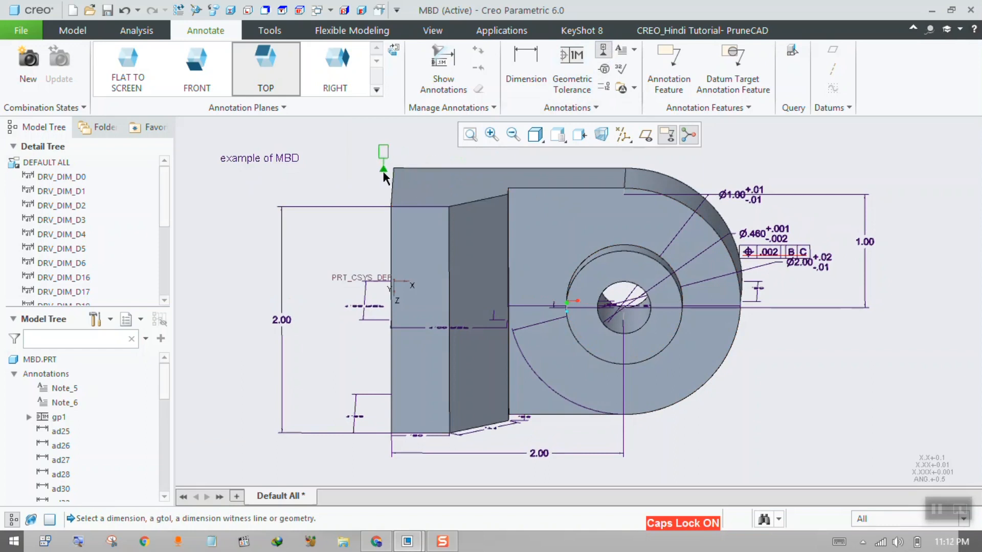
{"action": "left_click", "coordinate": [414, 185]}
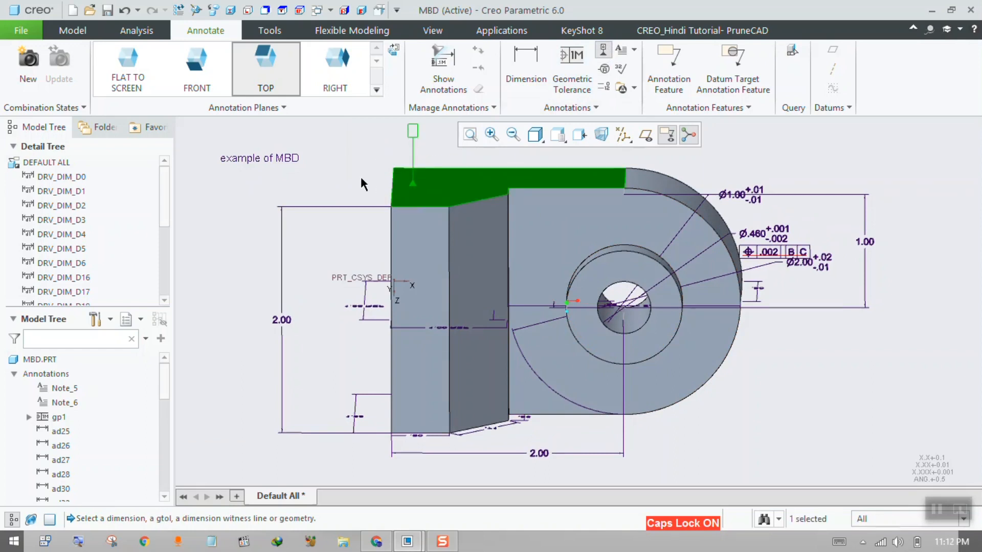
{"action": "middle_click", "coordinate": [423, 146]}
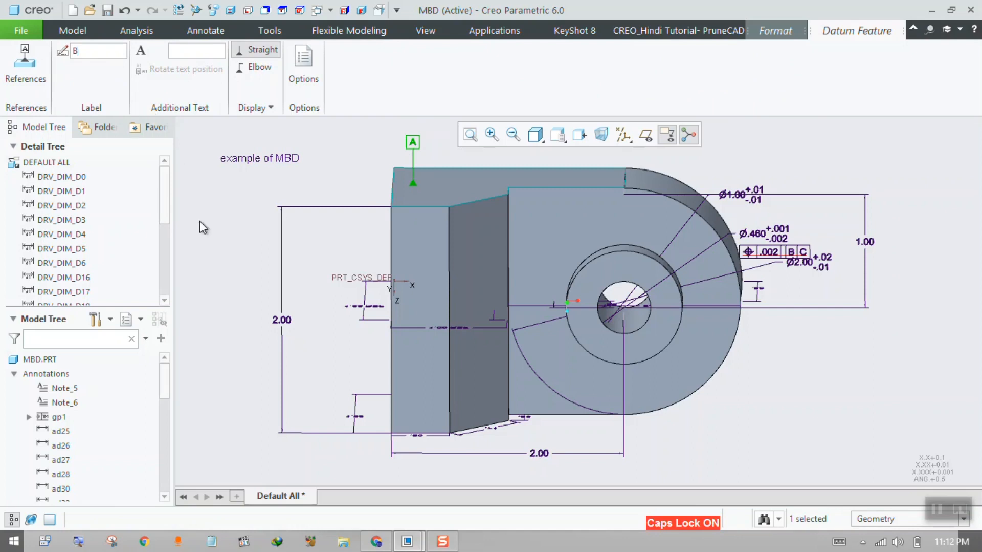
{"action": "middle_click", "coordinate": [216, 232]}
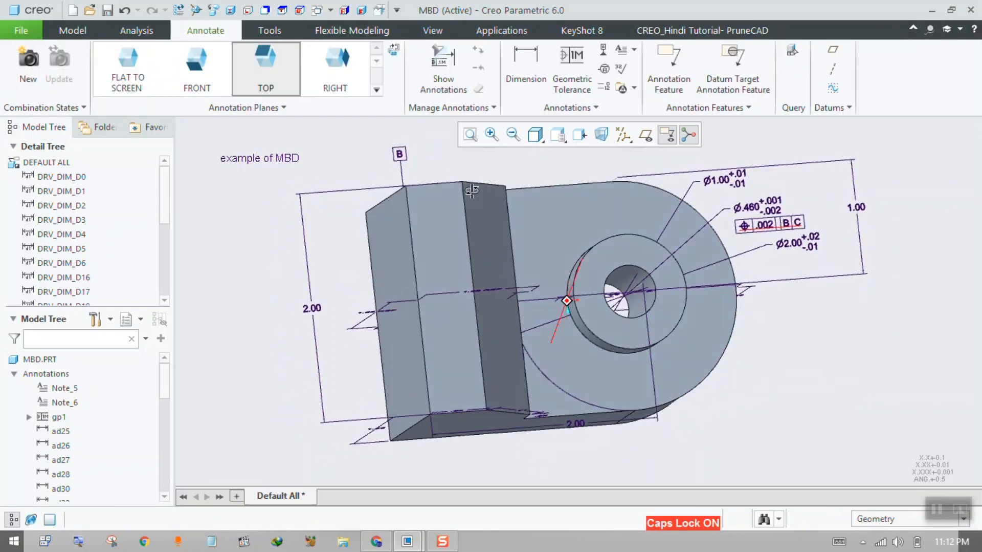
Attach a datum feature symbol to the flat end face opposite the rounded end and label it C.
{"action": "left_click", "coordinate": [604, 50]}
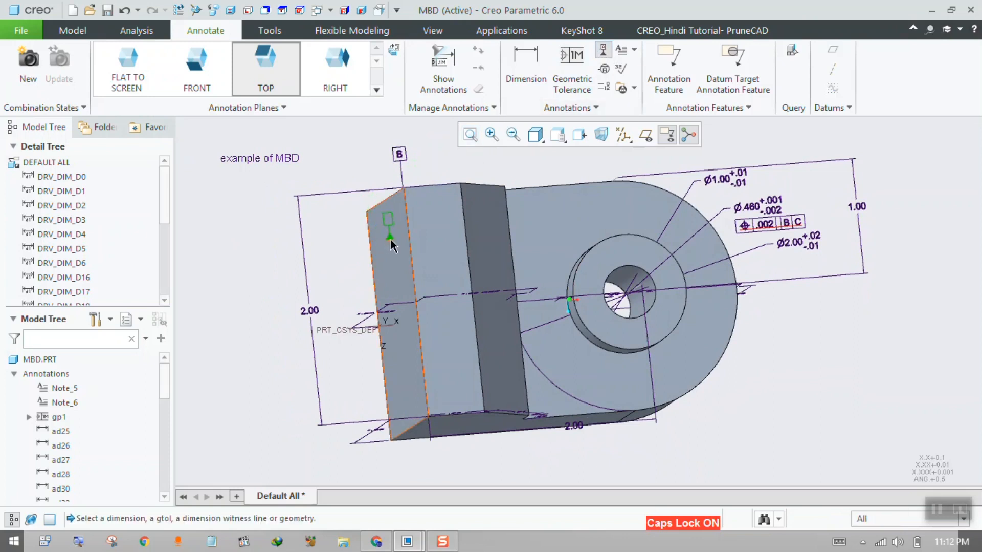
{"action": "left_click", "coordinate": [390, 233]}
{"action": "middle_click", "coordinate": [346, 252]}
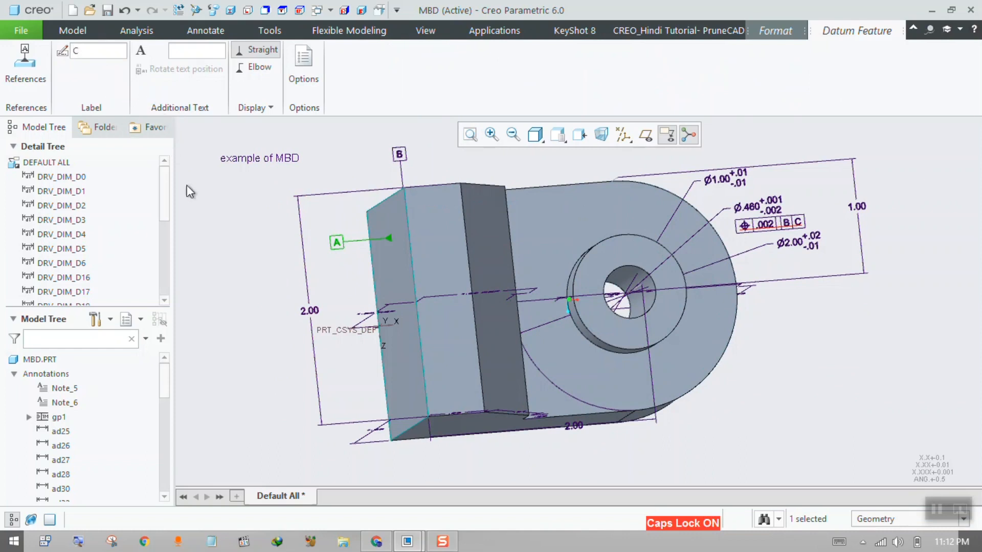
Attach a datum feature symbol labelled A to the bracket's underside, placing it out past the rounded end.
{"action": "middle_click_drag", "start_coordinate": [200, 192], "coordinate": [447, 210]}
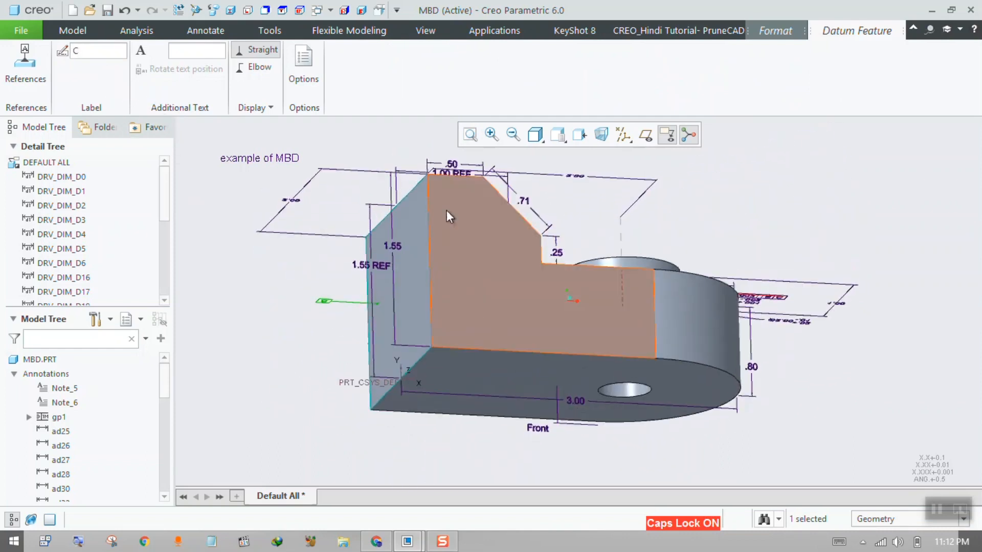
{"action": "left_click", "coordinate": [465, 379]}
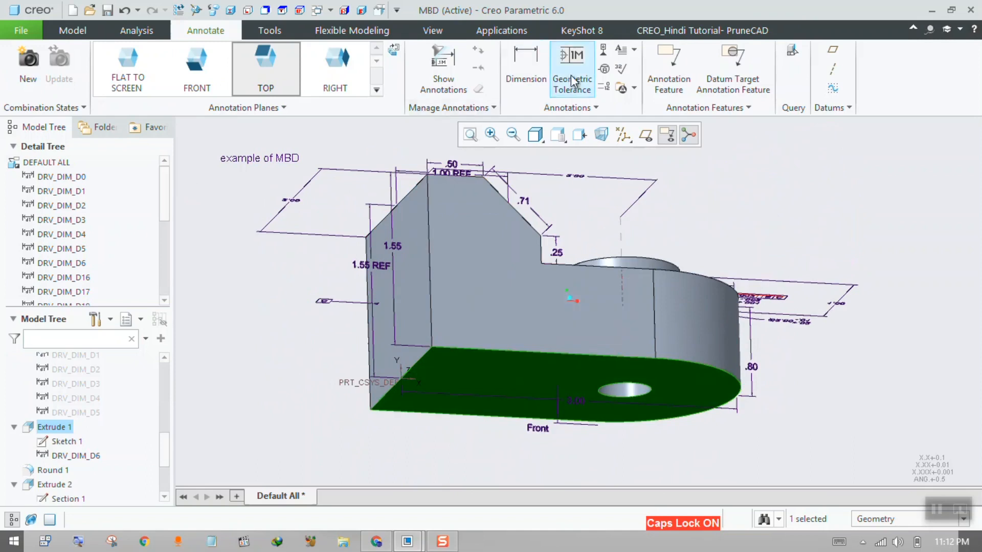
{"action": "left_click", "coordinate": [573, 81]}
{"action": "middle_click_drag", "start_coordinate": [500, 368], "coordinate": [492, 444]}
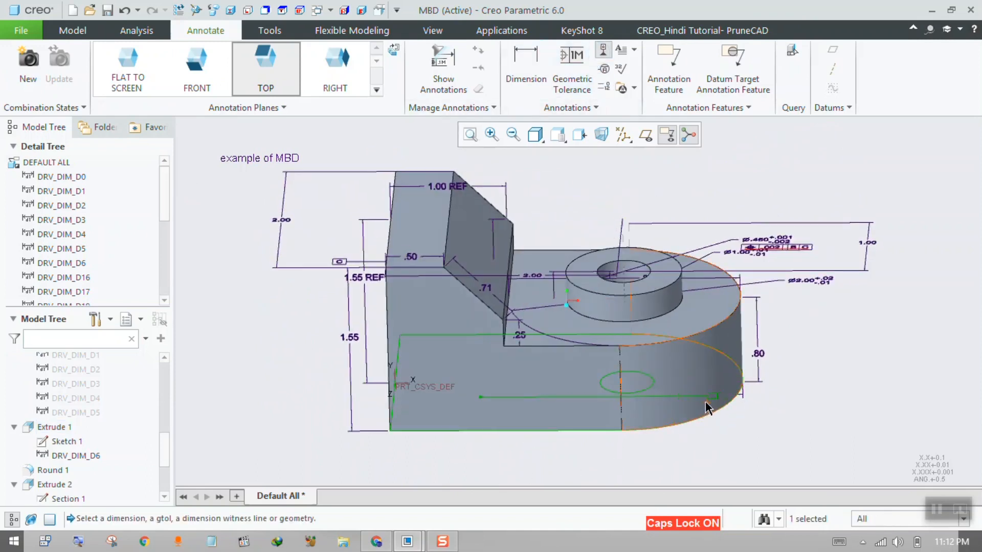
{"action": "left_click", "coordinate": [791, 400]}
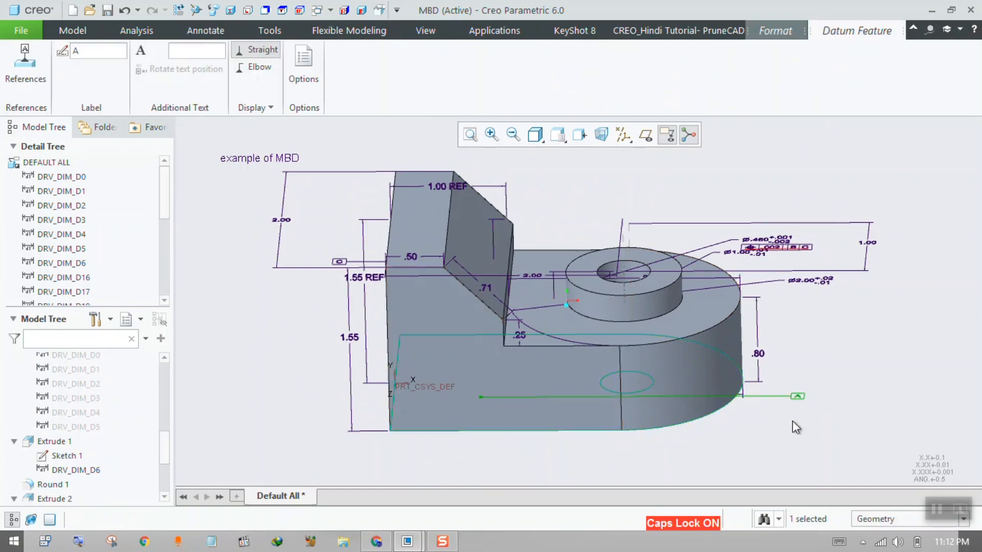
{"action": "middle_click_drag", "start_coordinate": [795, 425], "coordinate": [784, 419]}
{"action": "left_click", "coordinate": [873, 356]}
{"action": "middle_click_drag", "start_coordinate": [843, 345], "coordinate": [825, 378]}
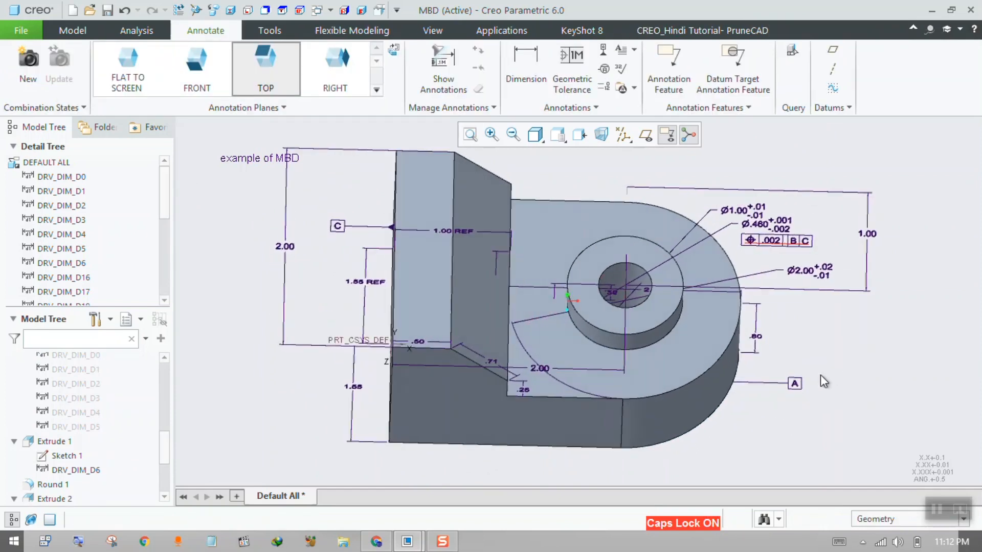
{"action": "mouse_move", "coordinate": [549, 216]}
{"action": "middle_mouse_down"}
{"action": "mouse_move", "coordinate": [588, 198]}
{"action": "mouse_move", "coordinate": [612, 242]}
{"action": "mouse_move", "coordinate": [481, 171]}
{"action": "mouse_move", "coordinate": [555, 214]}
{"action": "mouse_move", "coordinate": [549, 254]}
{"action": "mouse_move", "coordinate": [555, 244]}
{"action": "mouse_move", "coordinate": [544, 250]}
{"action": "mouse_move", "coordinate": [563, 249]}
{"action": "mouse_move", "coordinate": [559, 242]}
{"action": "middle_mouse_up"}
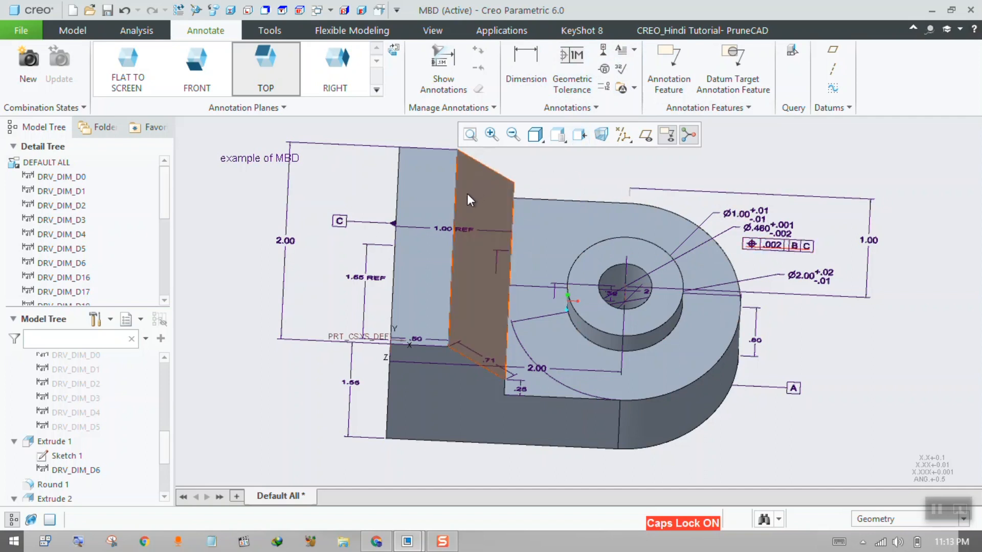
Start a new file of type Drawing named drw0002, with the default template option enabled.
{"action": "left_click", "coordinate": [31, 34]}
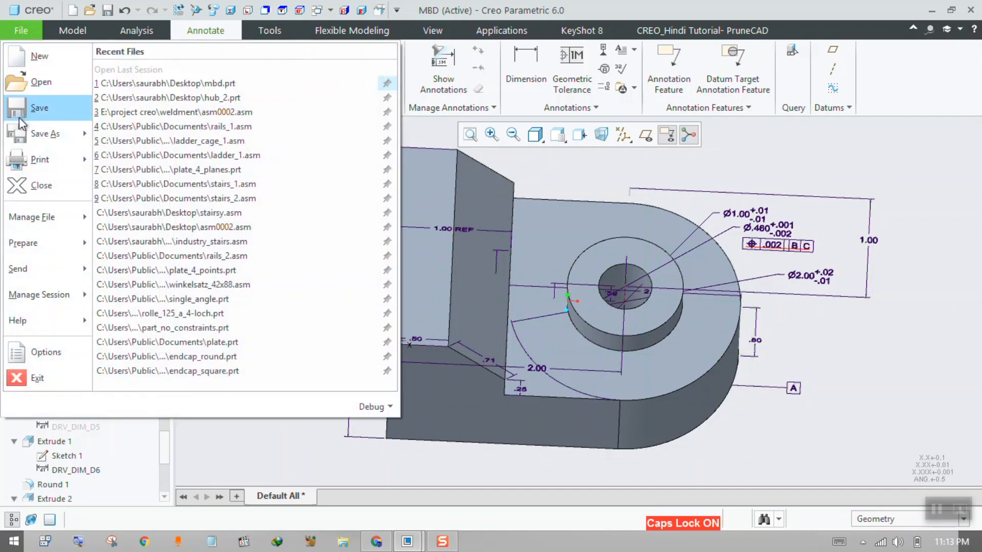
{"action": "left_click", "coordinate": [29, 59]}
{"action": "left_click", "coordinate": [407, 261]}
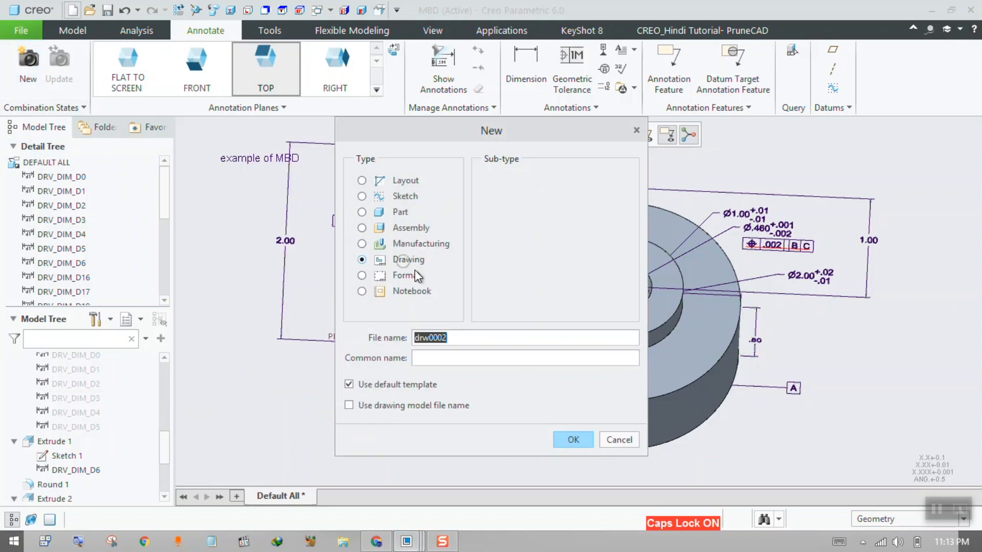
{"action": "left_click_drag", "start_coordinate": [571, 440], "coordinate": [552, 412]}
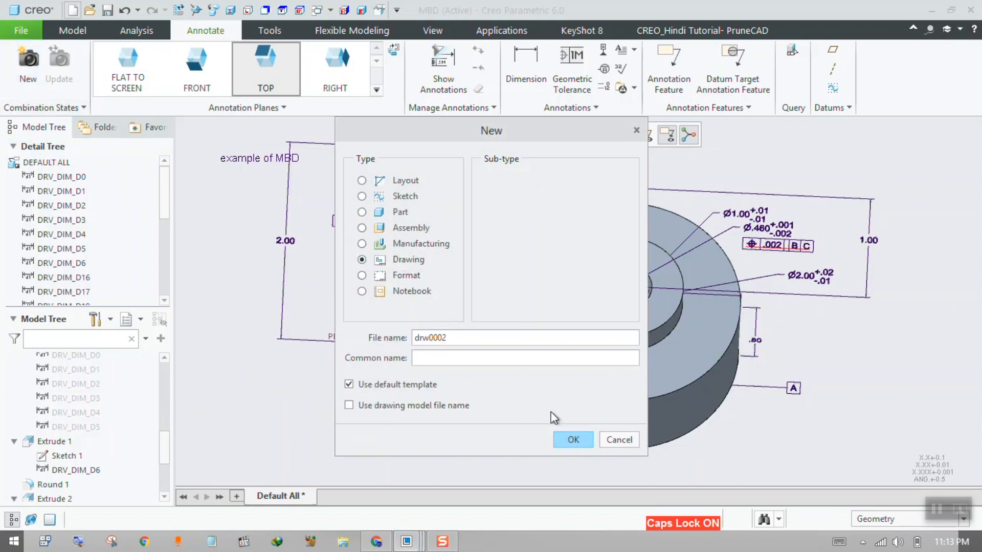
{"action": "left_click", "coordinate": [573, 439]}
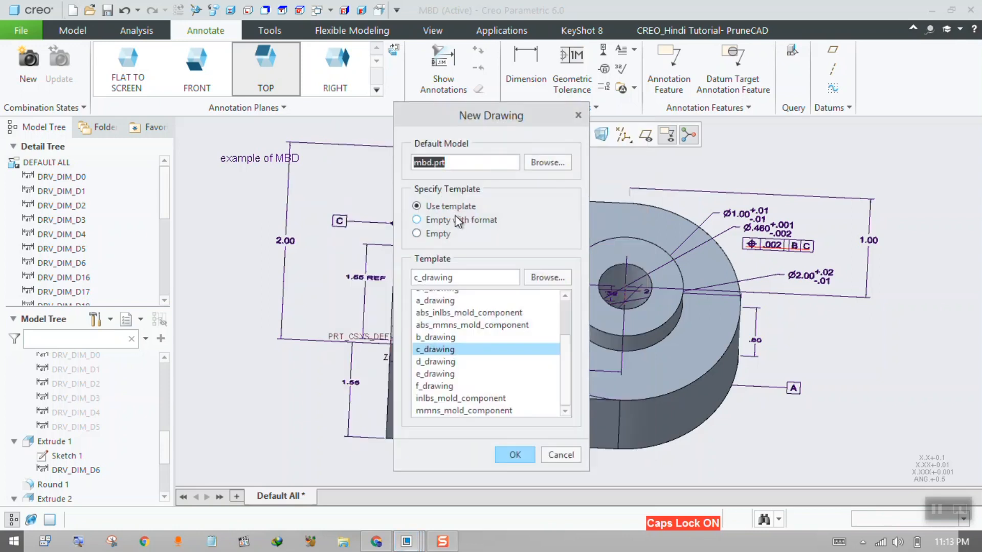
Create the drawing of mbd.prt from the a4_drawing template.
{"action": "scroll", "coordinate": [571, 341], "scroll_direction": "up", "scroll_amount": 2}
{"action": "scroll", "coordinate": [572, 341], "scroll_direction": "up", "scroll_amount": 1}
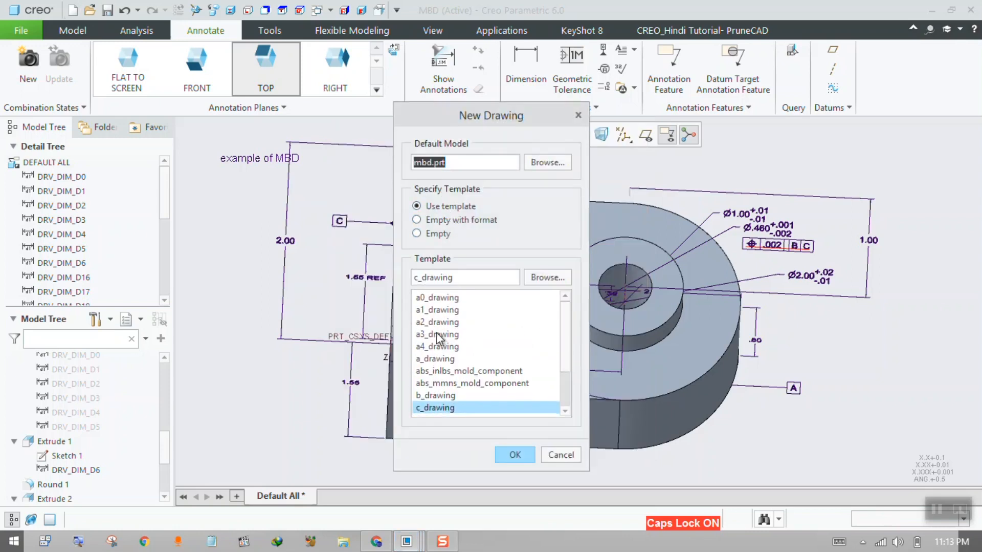
{"action": "left_click", "coordinate": [439, 346]}
{"action": "left_click_drag", "start_coordinate": [440, 120], "coordinate": [347, 119]}
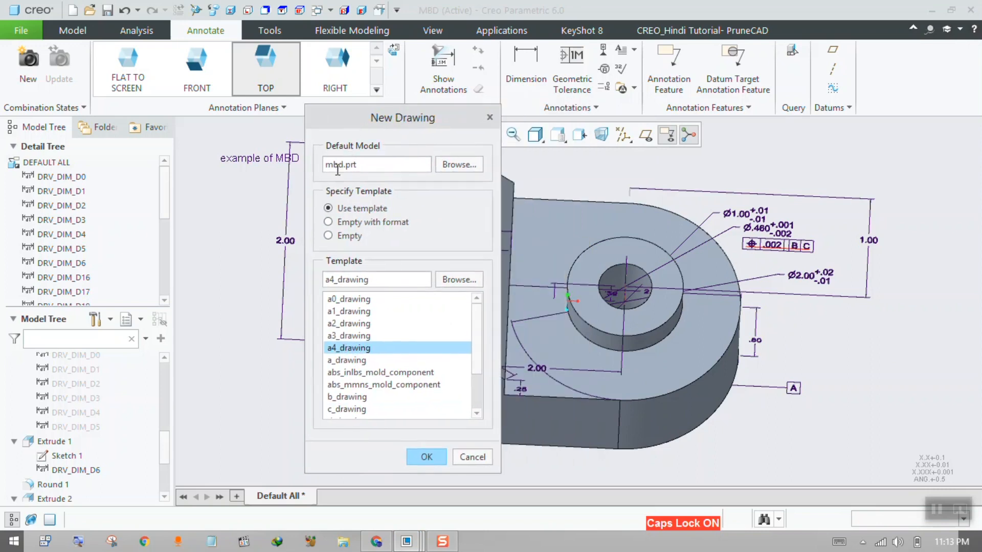
{"action": "left_click", "coordinate": [423, 454]}
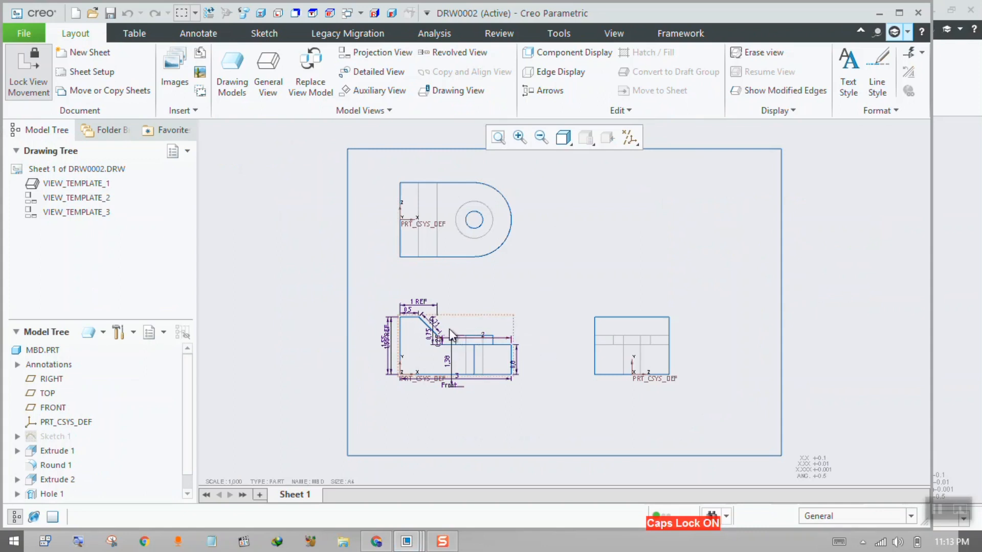
Examine the three template views on the sheet and the dimensions shown on the front view.
{"action": "scroll", "coordinate": [453, 310], "scroll_direction": "down", "scroll_amount": 2}
{"action": "scroll", "coordinate": [453, 343], "scroll_direction": "up", "scroll_amount": 2}
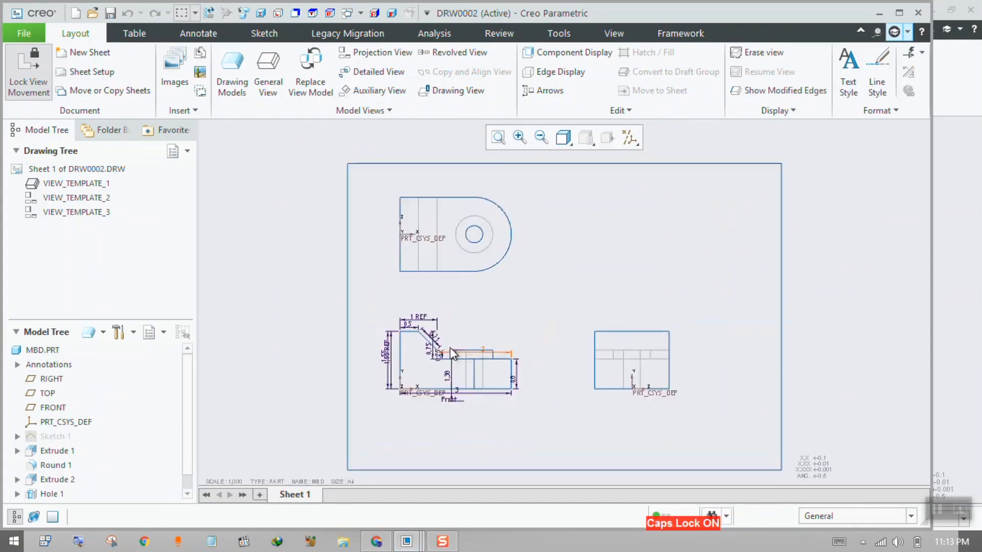
{"action": "scroll", "coordinate": [486, 245], "scroll_direction": "down", "scroll_amount": 1}
{"action": "scroll", "coordinate": [416, 406], "scroll_direction": "down", "scroll_amount": 2}
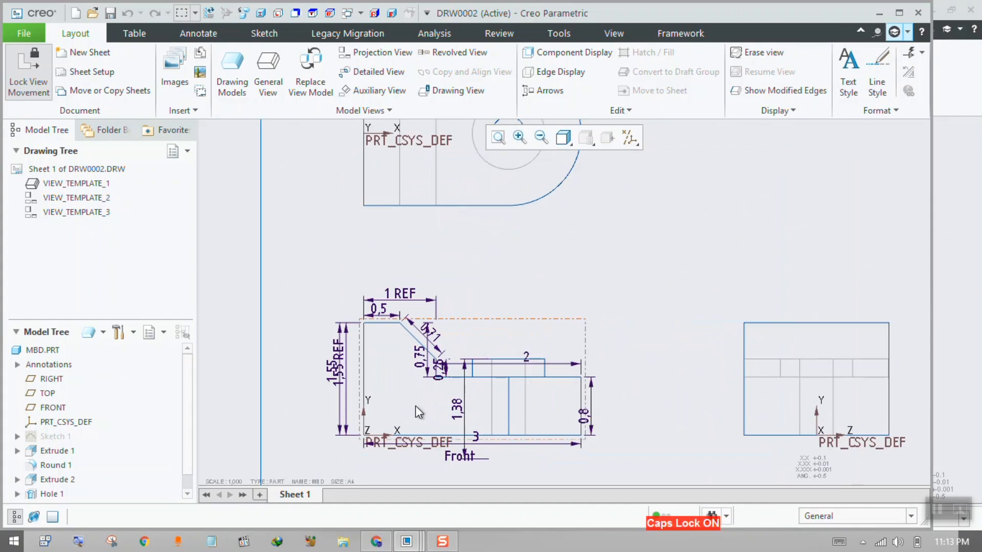
{"action": "scroll", "coordinate": [415, 405], "scroll_direction": "down", "scroll_amount": 2}
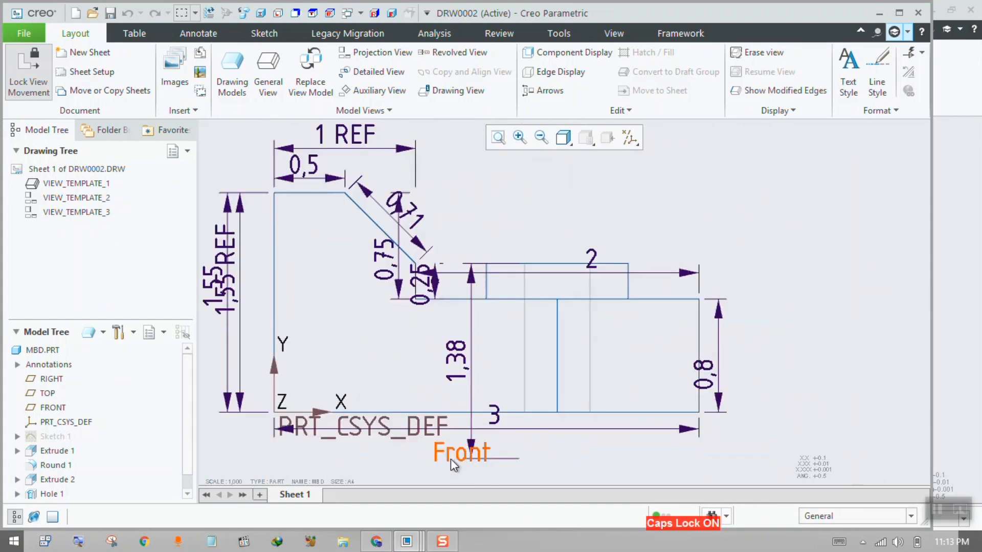
{"action": "scroll", "coordinate": [452, 456], "scroll_direction": "down", "scroll_amount": 1}
{"action": "scroll", "coordinate": [389, 353], "scroll_direction": "up", "scroll_amount": 3}
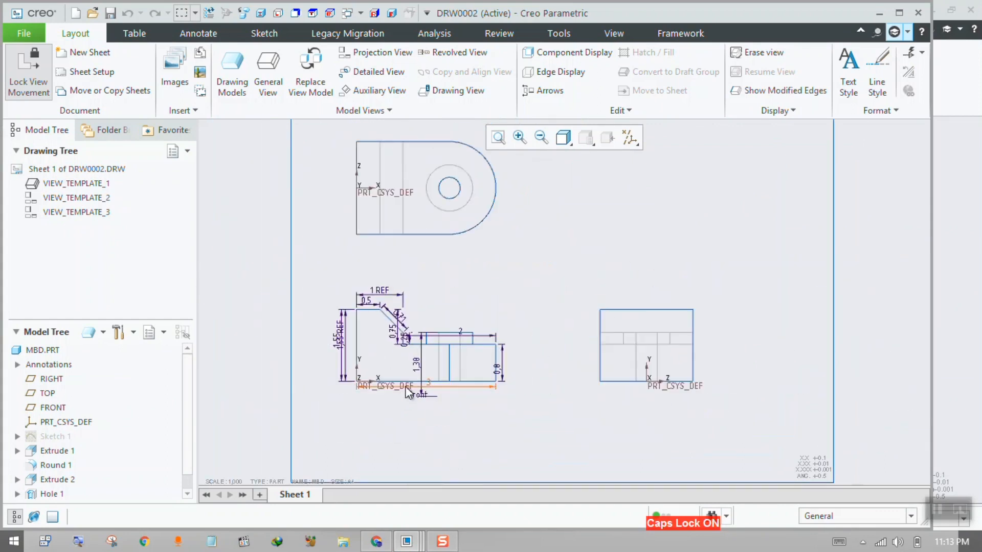
{"action": "scroll", "coordinate": [412, 154], "scroll_direction": "down", "scroll_amount": 3}
{"action": "scroll", "coordinate": [412, 156], "scroll_direction": "up", "scroll_amount": 3}
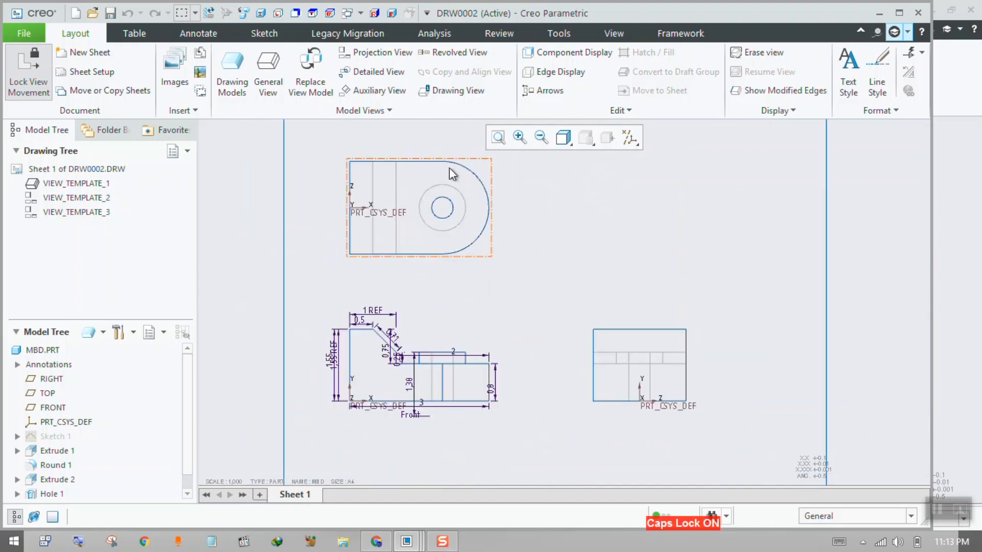
Switch to the MBD part window to view its annotated model, and return to the DRW0002 drawing.
{"action": "left_click", "coordinate": [407, 541]}
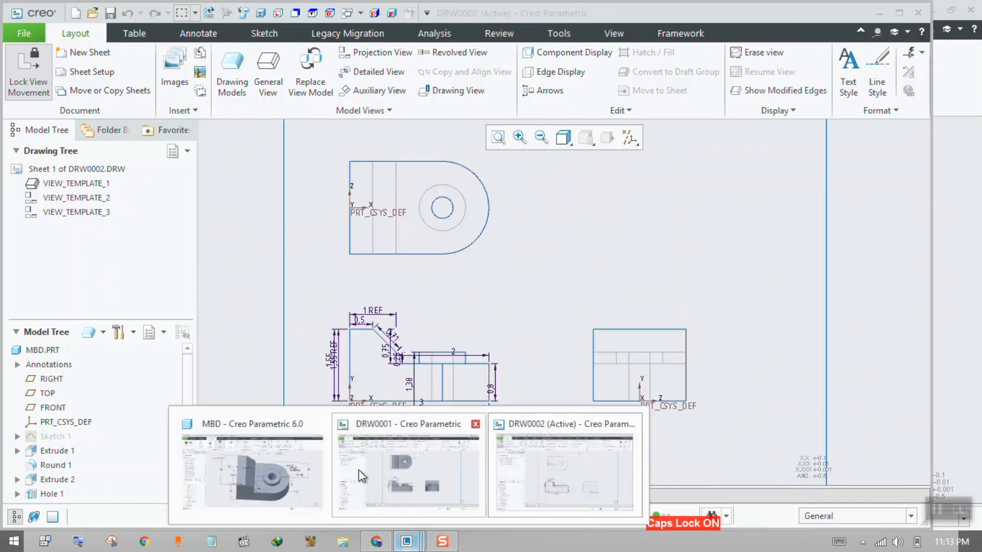
{"action": "left_click", "coordinate": [297, 481]}
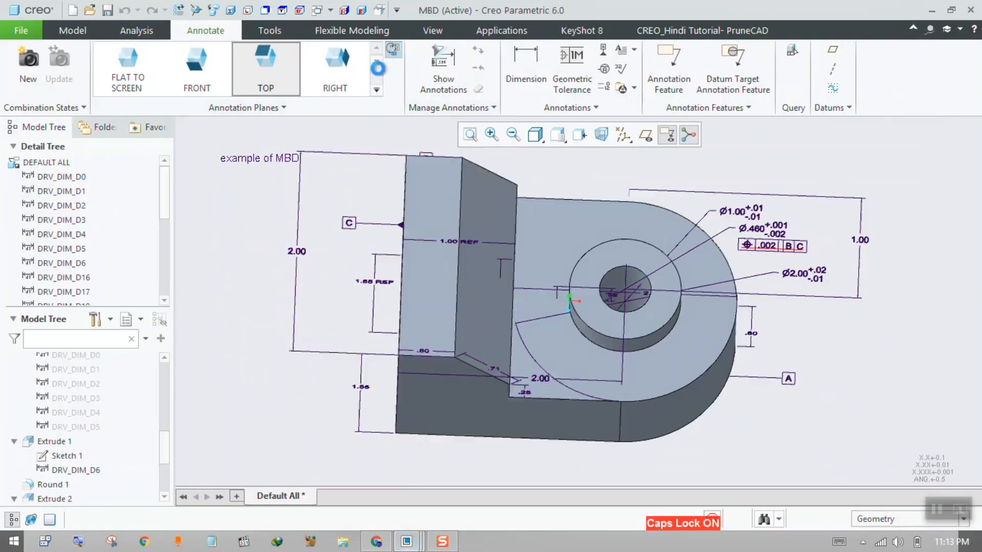
{"action": "left_click", "coordinate": [933, 10]}
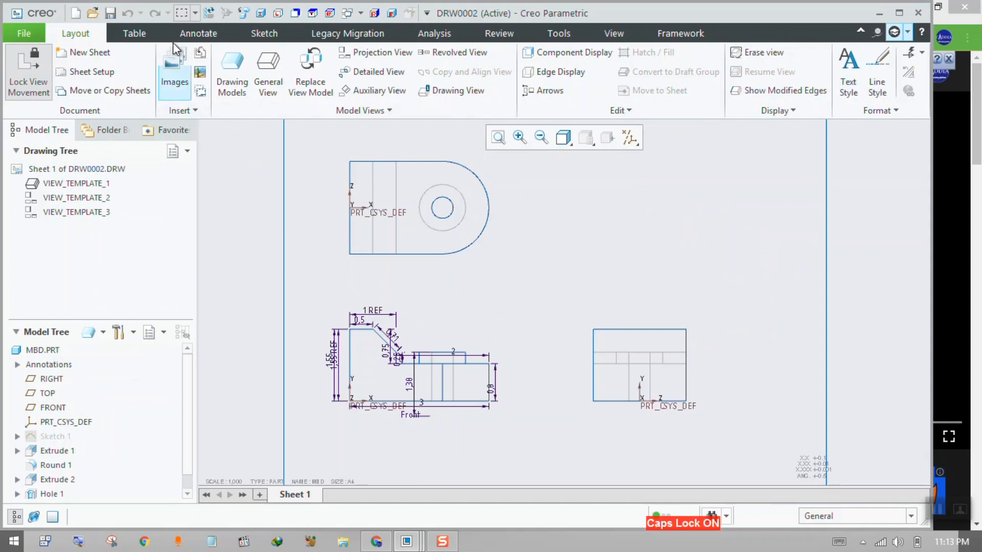
Show all of the model's dimension annotations offered for the view with the rounded end, above the front view.
{"action": "left_click", "coordinate": [197, 34]}
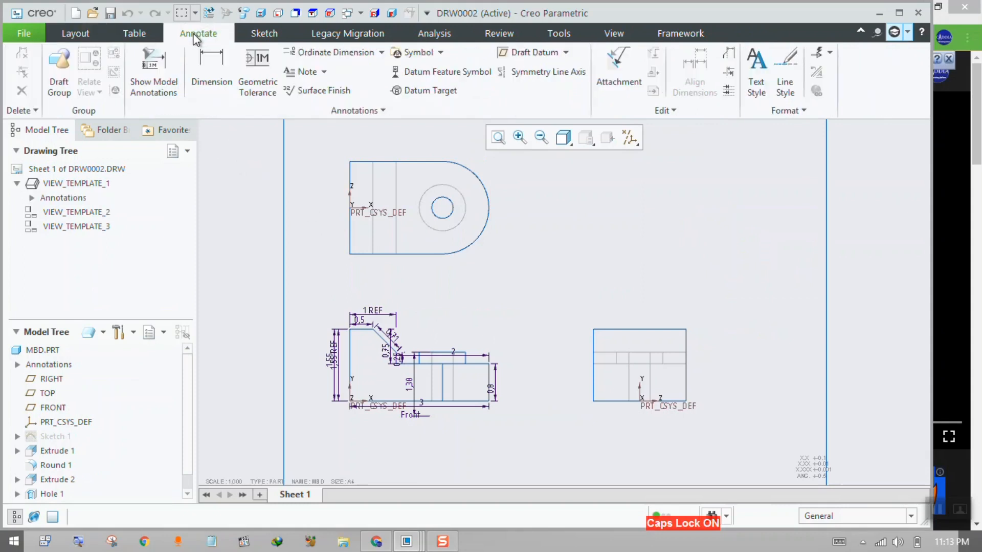
{"action": "left_click", "coordinate": [155, 65]}
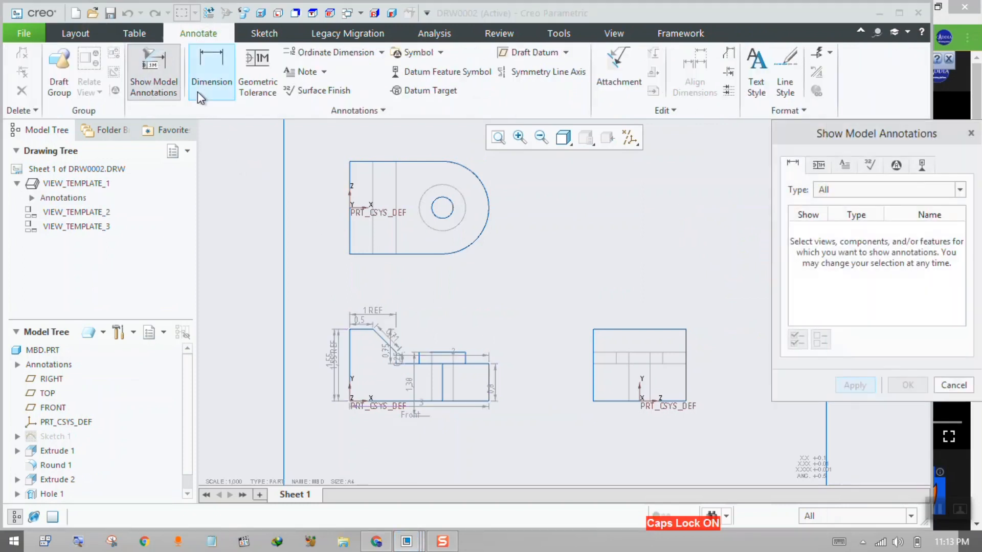
{"action": "left_click", "coordinate": [428, 163]}
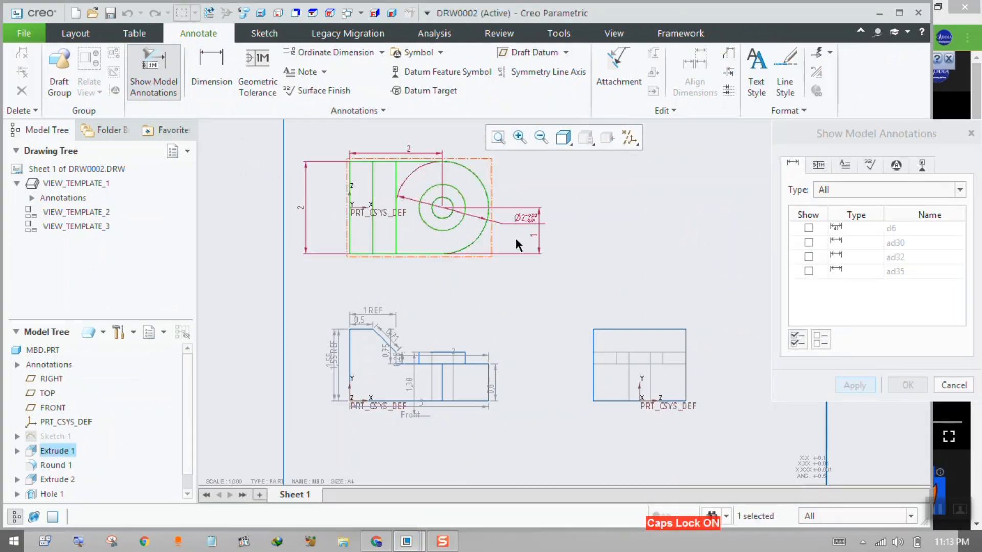
{"action": "left_click", "coordinate": [799, 340]}
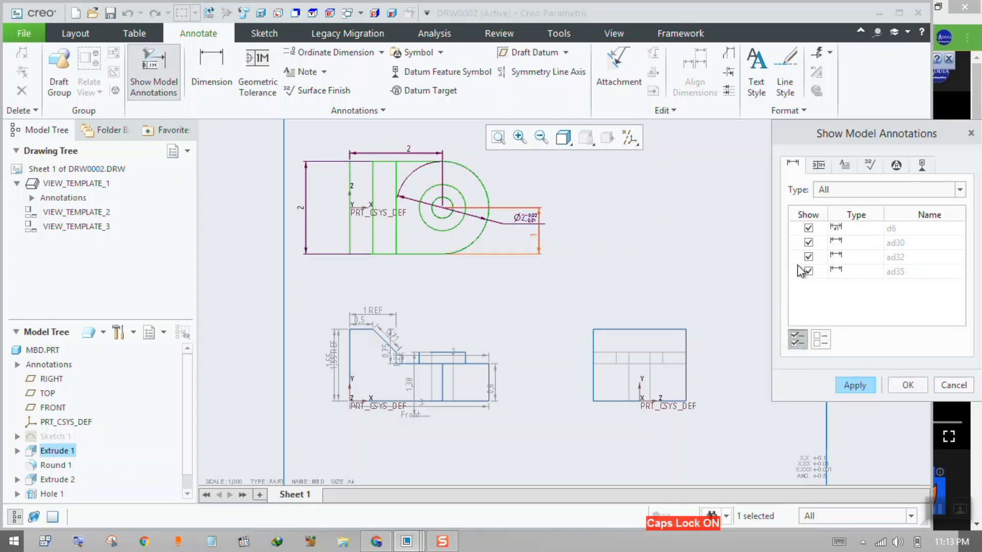
{"action": "left_click", "coordinate": [907, 385]}
{"action": "left_click", "coordinate": [746, 288]}
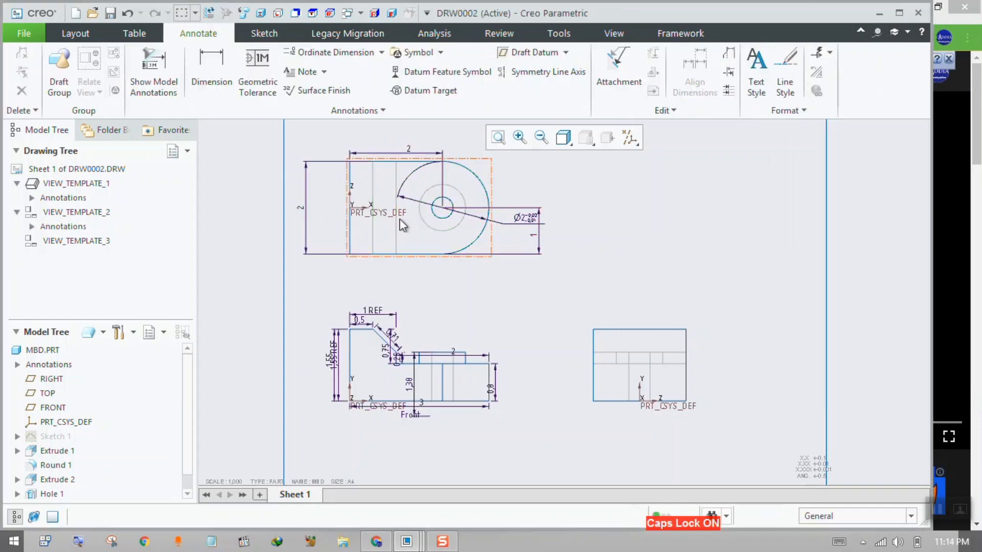
Show all of the model's dimension annotations offered for the side view VIEW_TEMPLATE_3.
{"action": "left_click", "coordinate": [667, 338]}
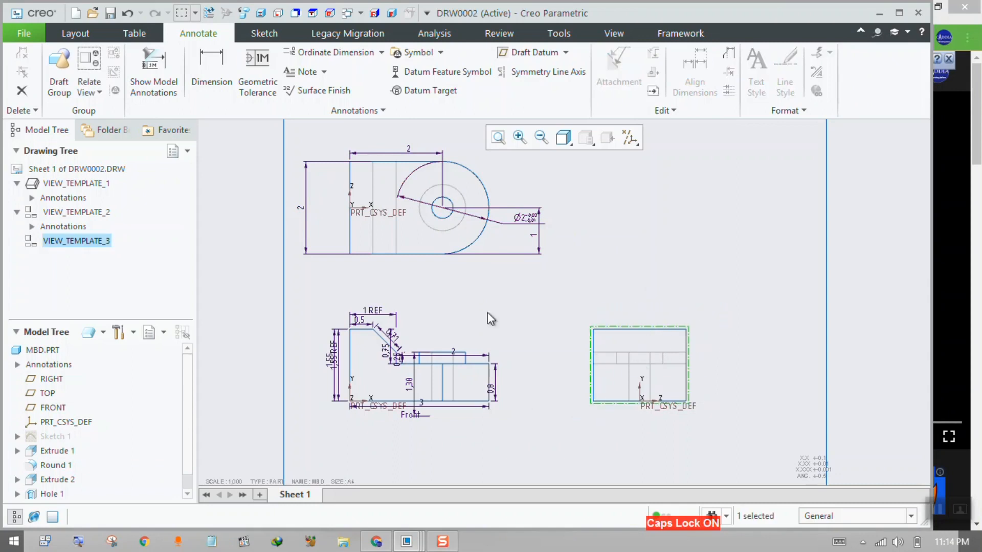
{"action": "left_click", "coordinate": [158, 72]}
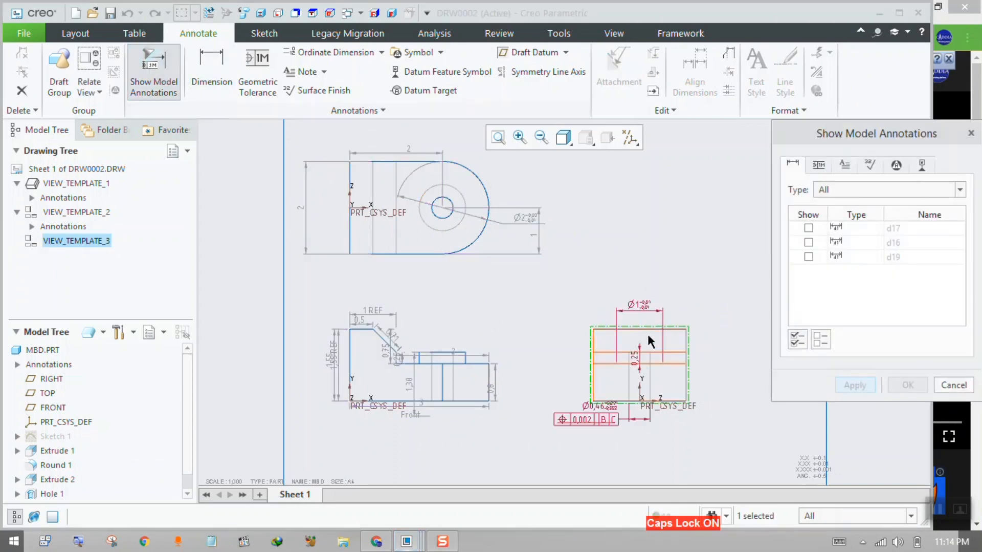
{"action": "left_click", "coordinate": [797, 339]}
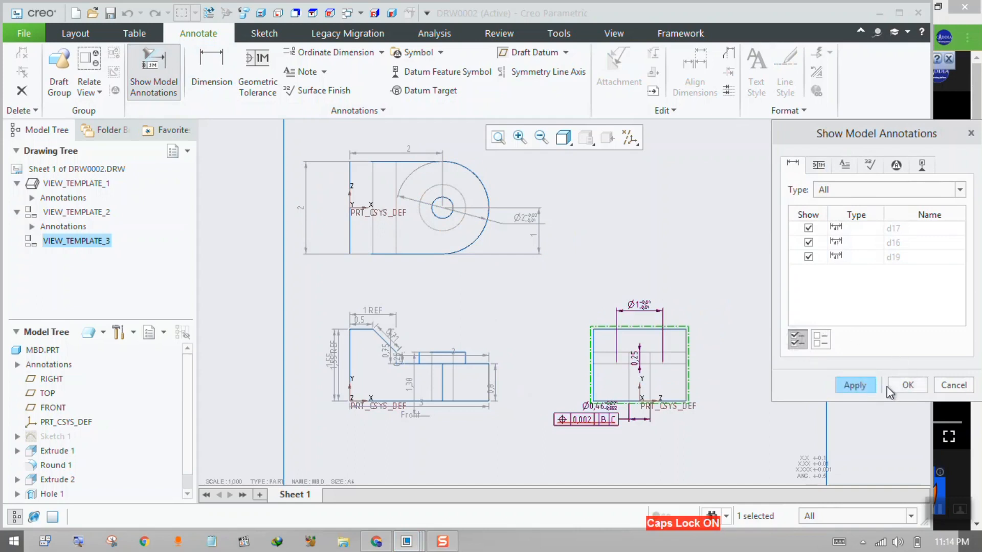
{"action": "left_click", "coordinate": [907, 385]}
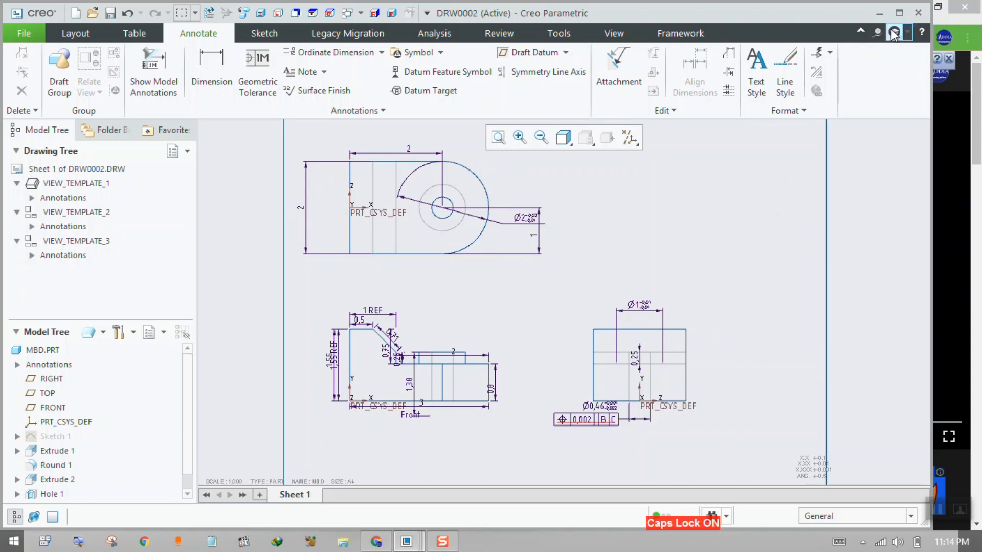
Maximize the drawing window and set the drawing's projection_type detail option to third_angle.
{"action": "left_click", "coordinate": [900, 12]}
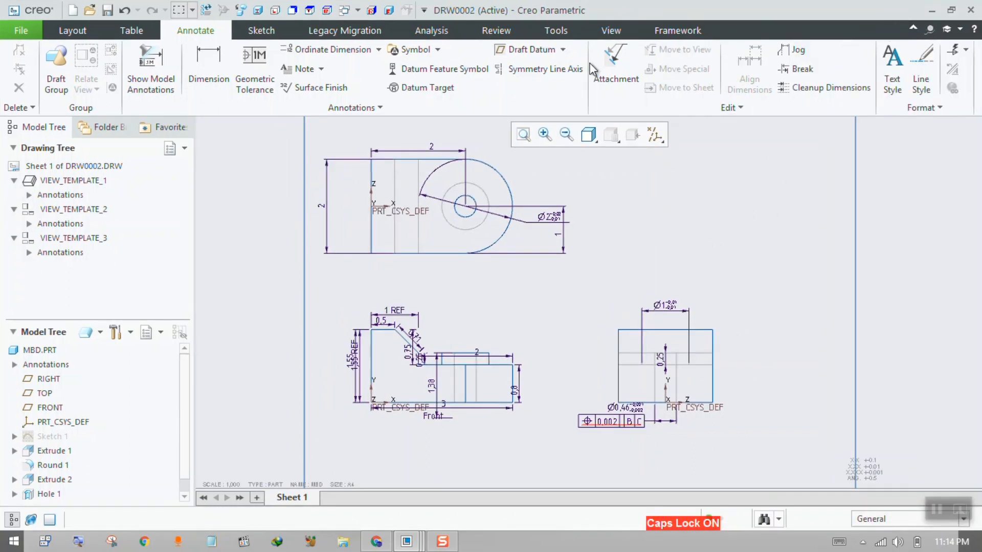
{"action": "left_click", "coordinate": [21, 31]}
{"action": "mouse_move", "coordinate": [24, 245]}
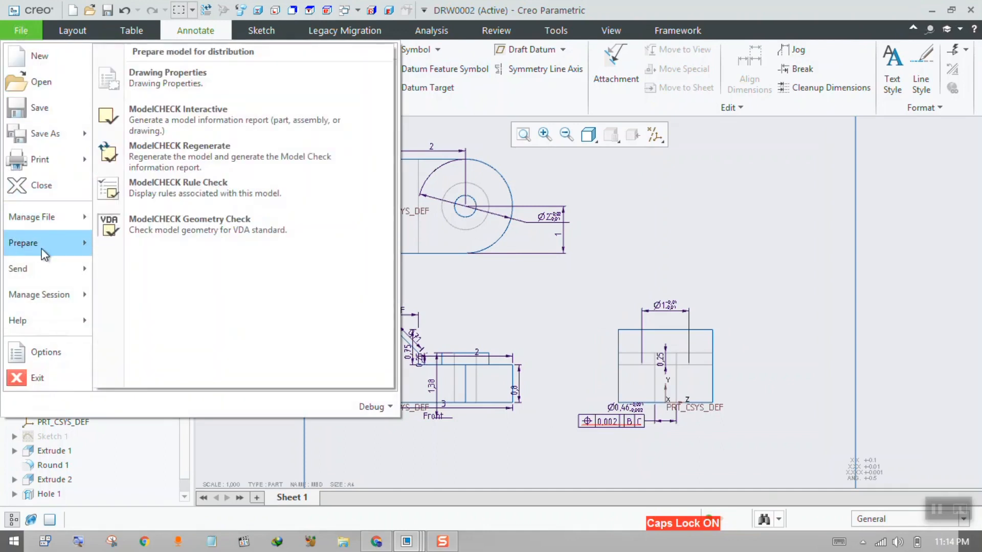
{"action": "left_click", "coordinate": [193, 87]}
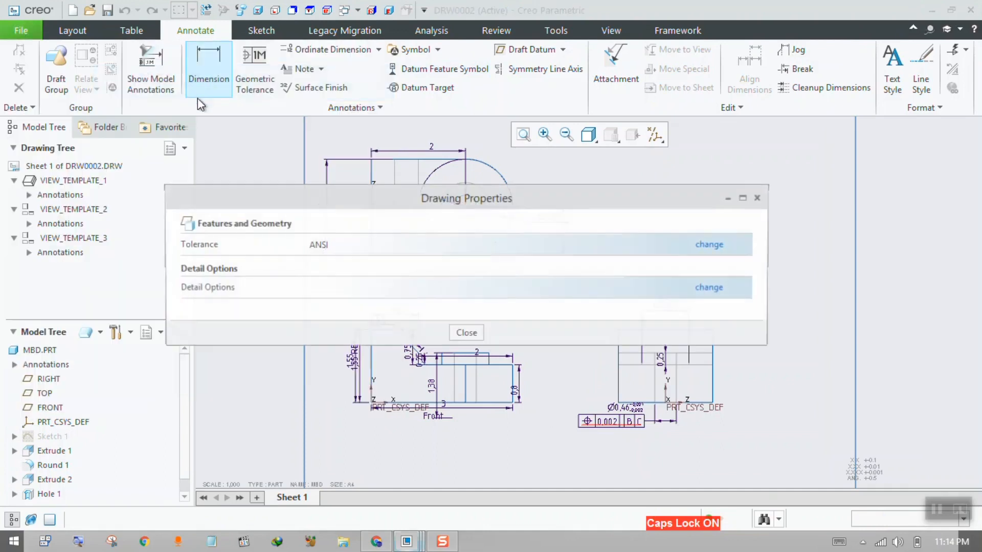
{"action": "left_click", "coordinate": [711, 287]}
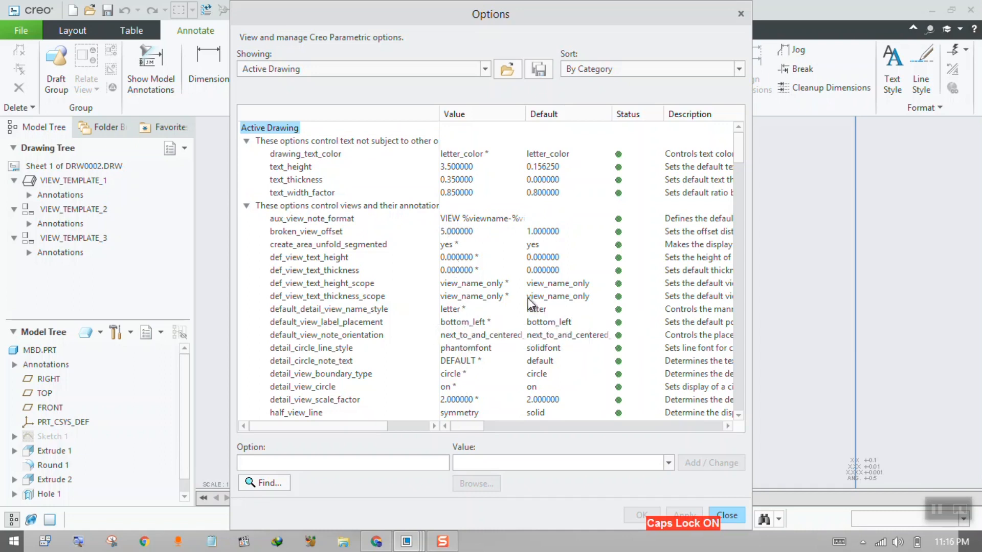
{"action": "left_click_drag", "start_coordinate": [738, 148], "coordinate": [737, 164]}
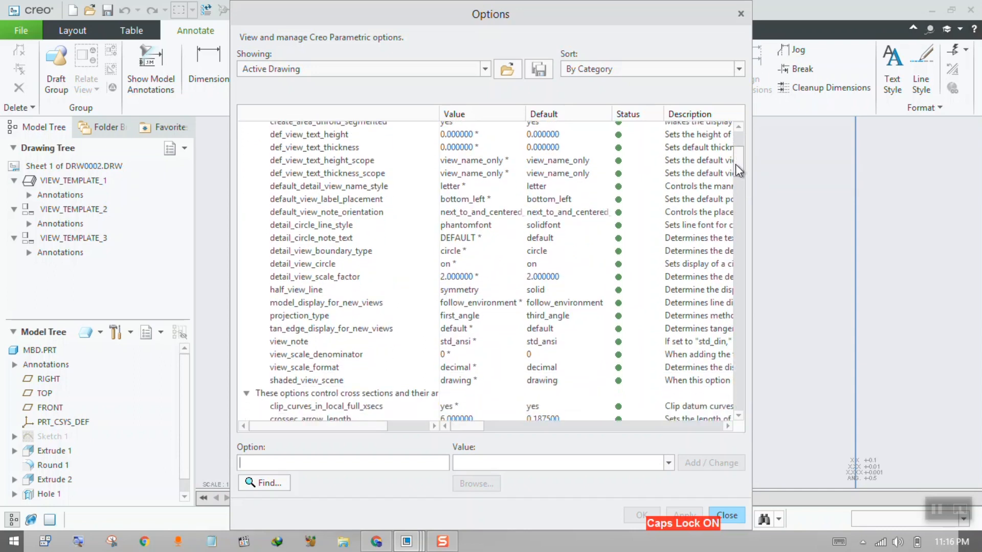
{"action": "left_click", "coordinate": [291, 315]}
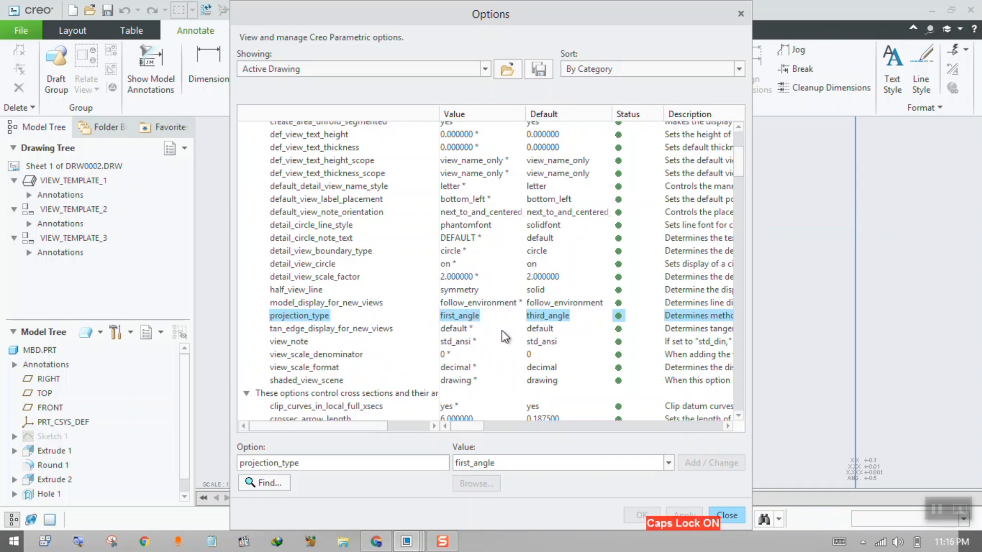
{"action": "left_click", "coordinate": [668, 462]}
{"action": "left_click", "coordinate": [567, 478]}
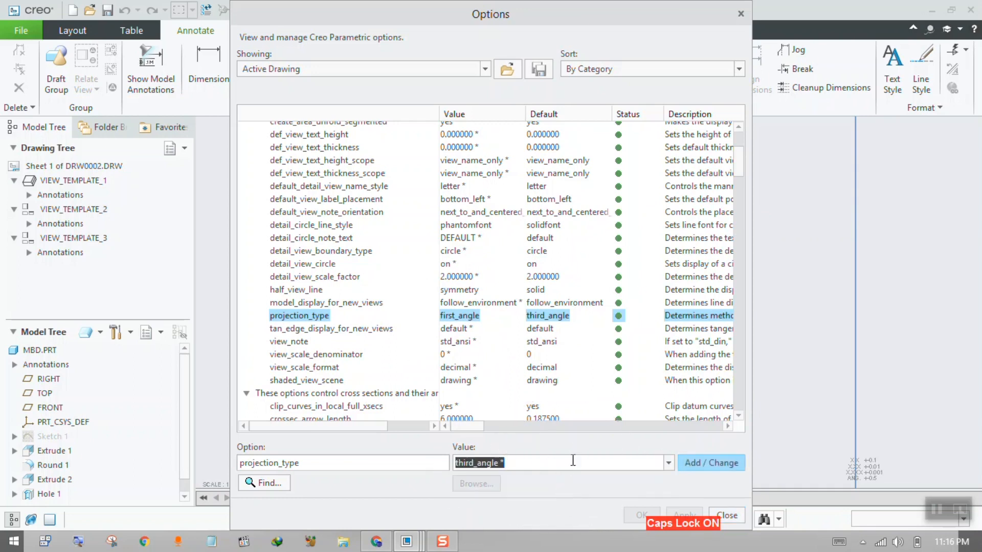
{"action": "left_click", "coordinate": [704, 468]}
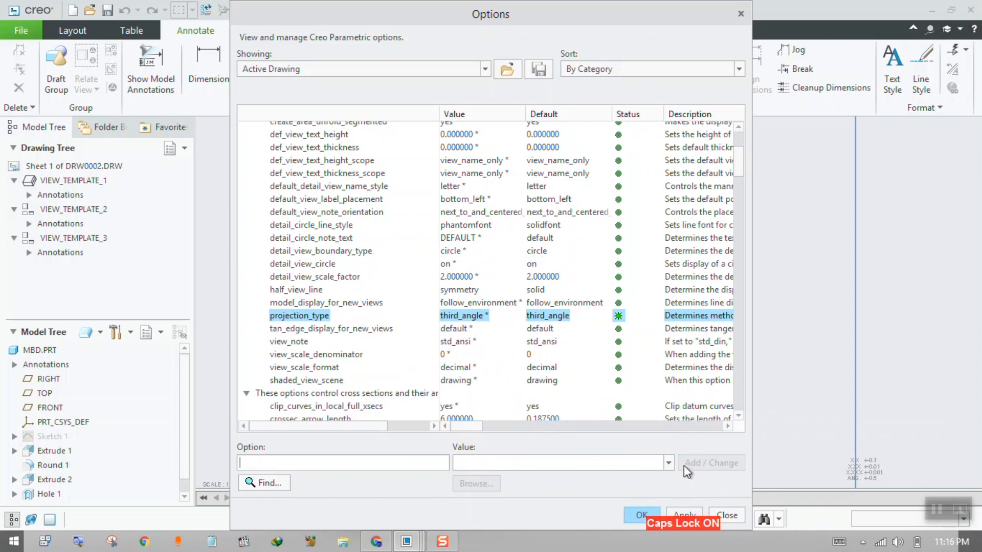
{"action": "left_click", "coordinate": [680, 510]}
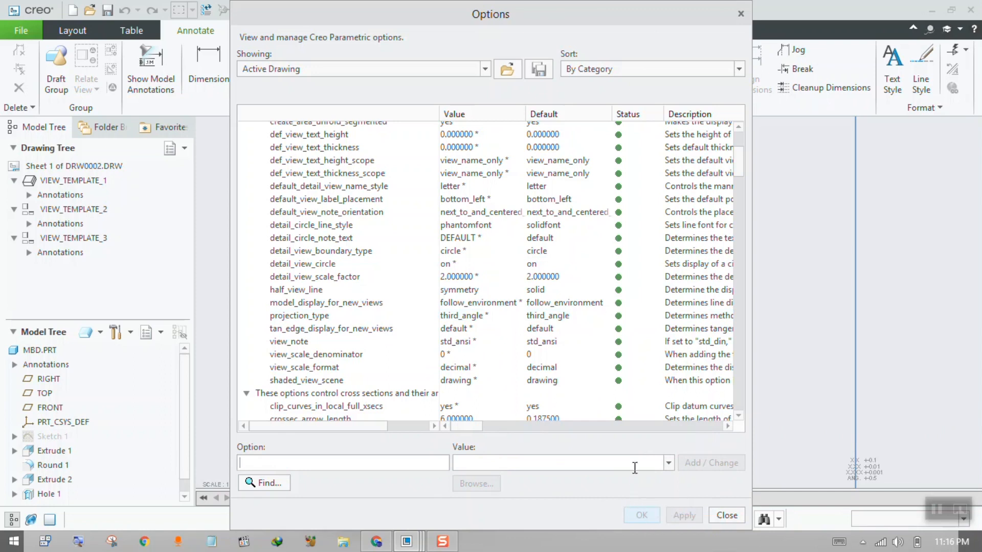
{"action": "left_click", "coordinate": [726, 515]}
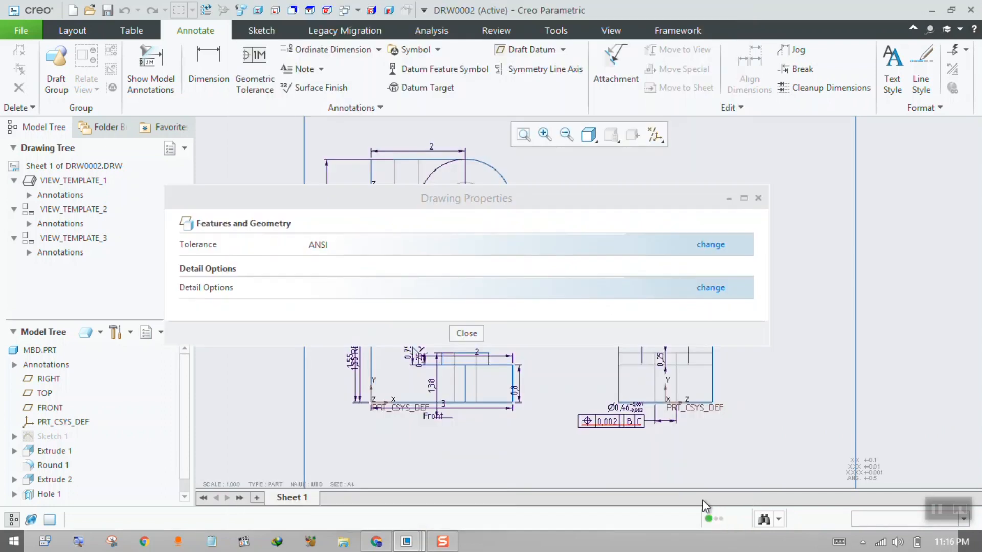
{"action": "left_click", "coordinate": [759, 198]}
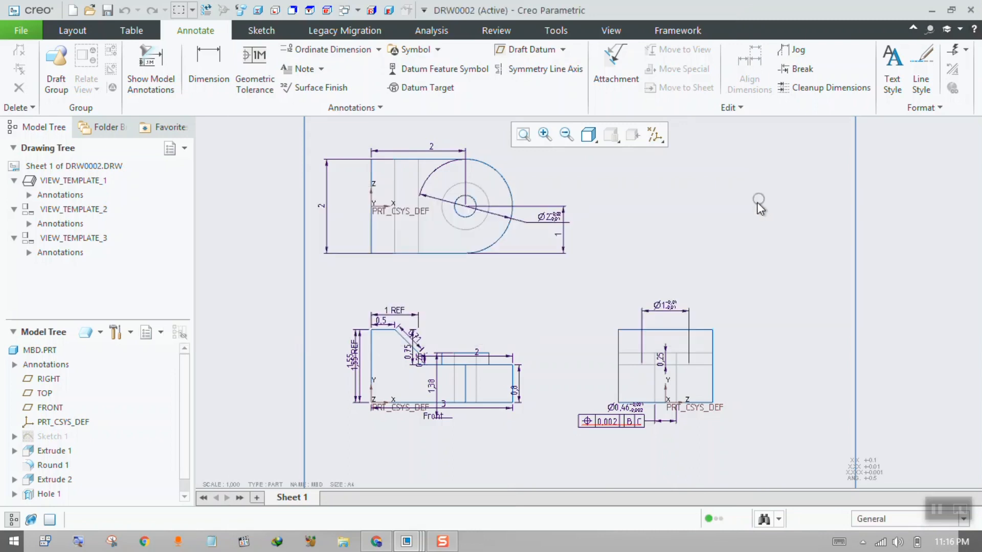
Delete the VIEW_TEMPLATE_2 and VIEW_TEMPLATE_3 projected views, keeping only the front view.
{"action": "left_click", "coordinate": [468, 254]}
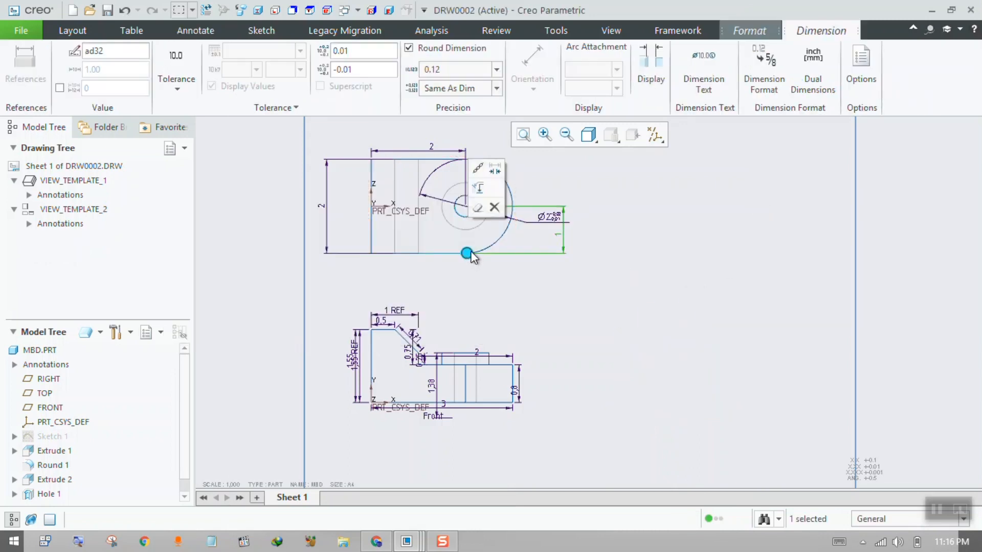
{"action": "left_click", "coordinate": [489, 247]}
{"action": "key", "text": "Delete"}
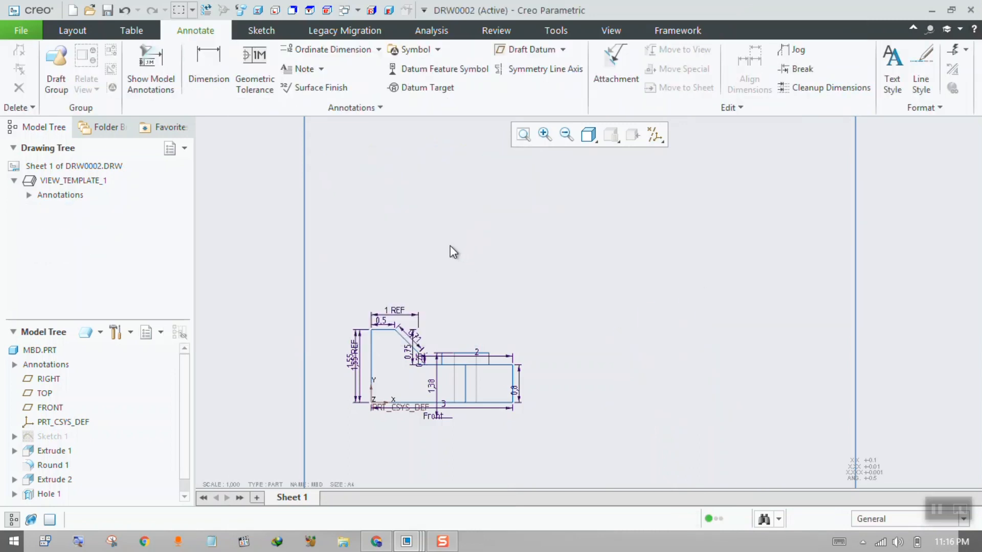
Create a projection view from the front view and place it directly above as the top view.
{"action": "left_click", "coordinate": [372, 356]}
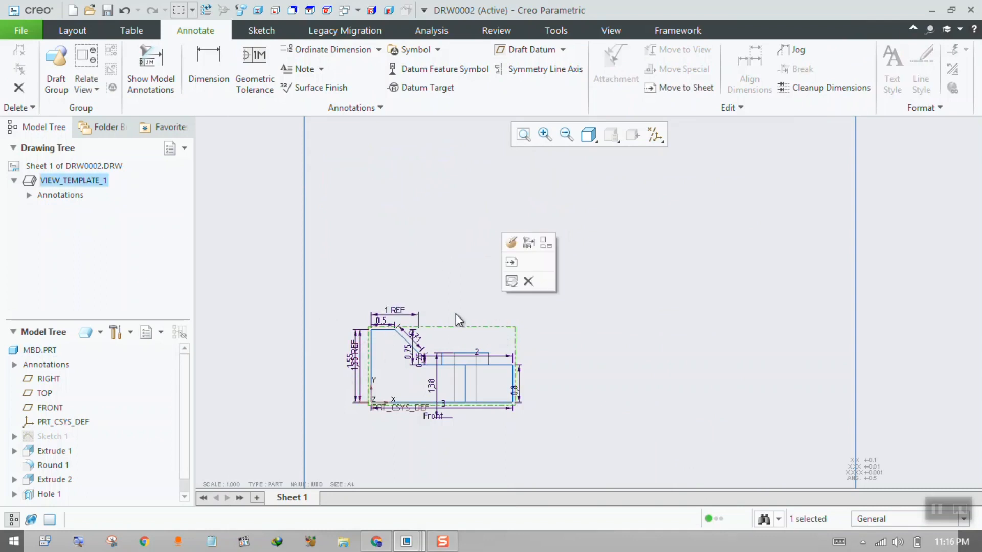
{"action": "left_click", "coordinate": [75, 31]}
{"action": "left_click", "coordinate": [372, 50]}
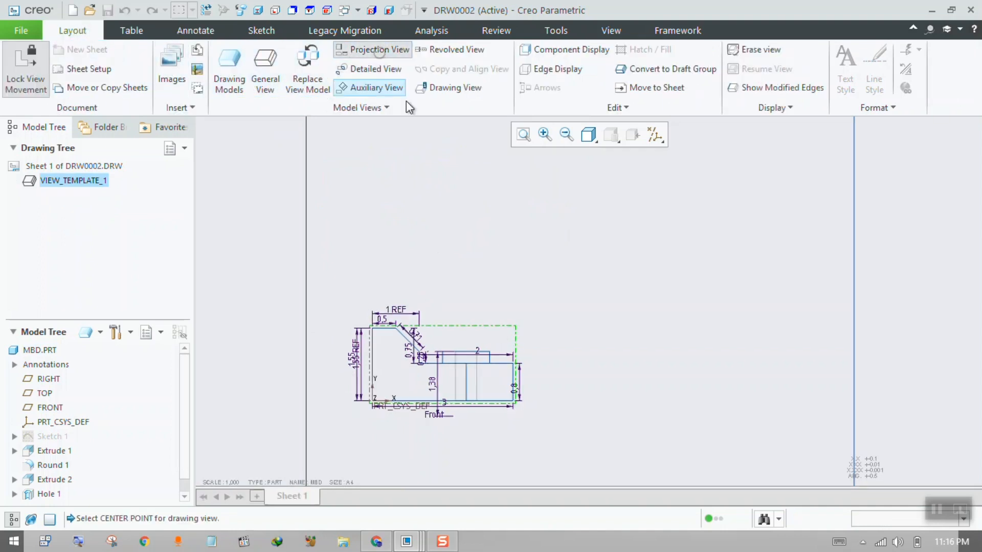
{"action": "left_click", "coordinate": [462, 214]}
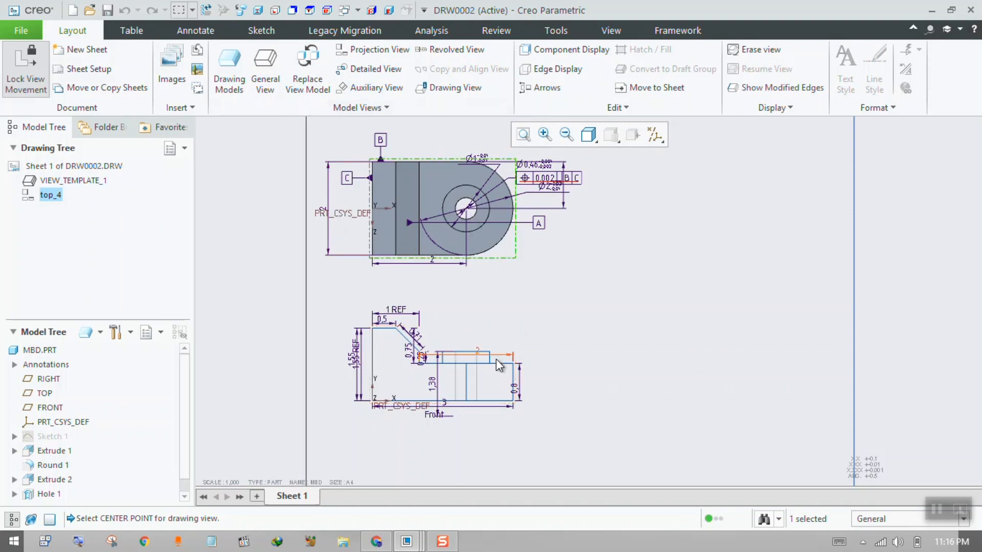
Create a second projection view from the front view and place it to its right as the side view.
{"action": "left_click", "coordinate": [511, 340]}
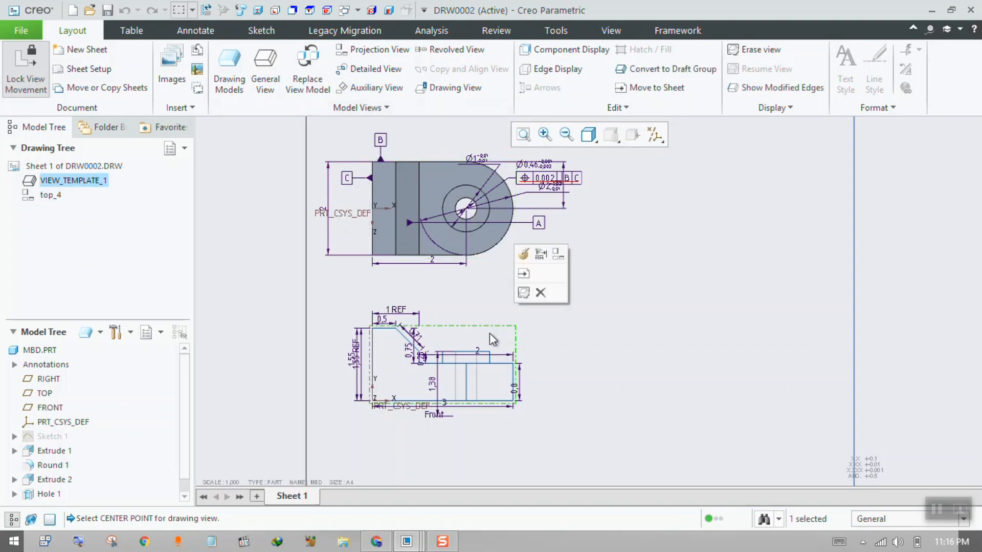
{"action": "left_click", "coordinate": [372, 50]}
{"action": "left_click", "coordinate": [647, 338]}
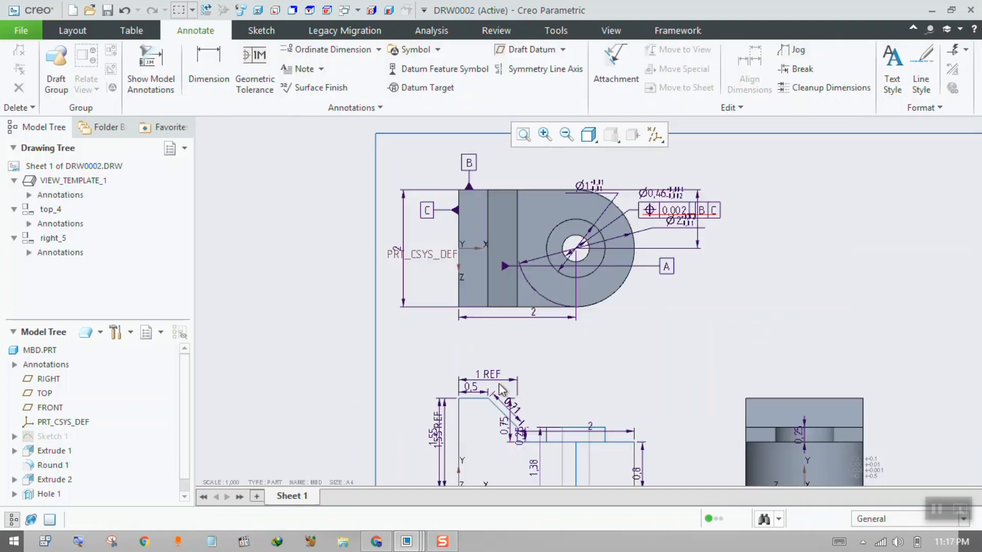
Set the DRW0002 drawing sheet scale to 1.3.
{"action": "scroll", "coordinate": [502, 203], "scroll_direction": "down", "scroll_amount": 2}
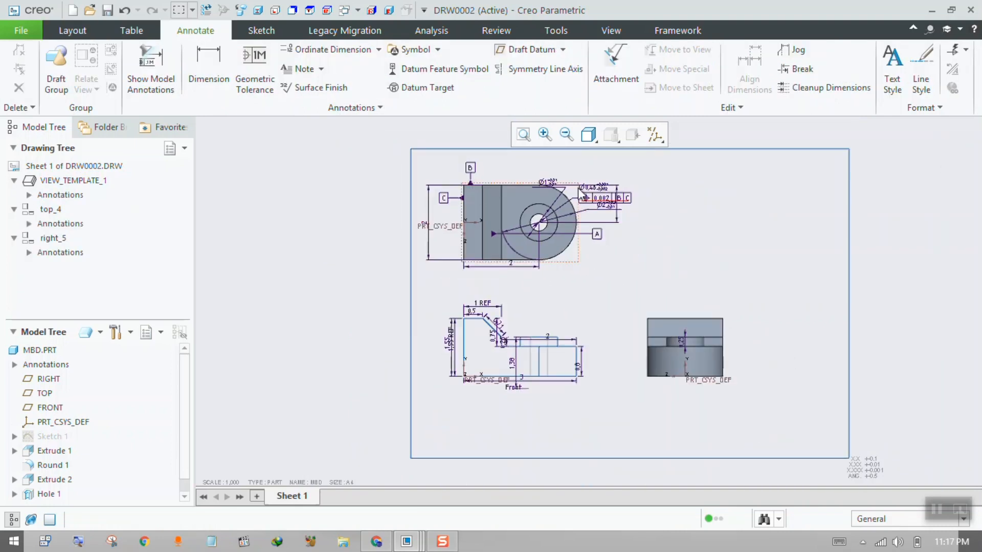
{"action": "scroll", "coordinate": [546, 200], "scroll_direction": "up", "scroll_amount": 2}
{"action": "scroll", "coordinate": [548, 198], "scroll_direction": "down", "scroll_amount": 2}
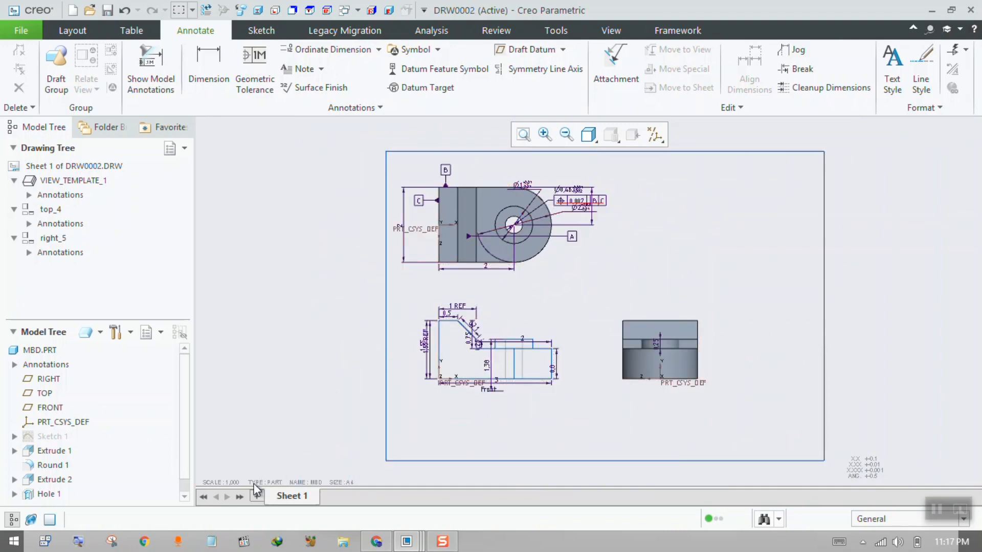
{"action": "left_click", "coordinate": [232, 482]}
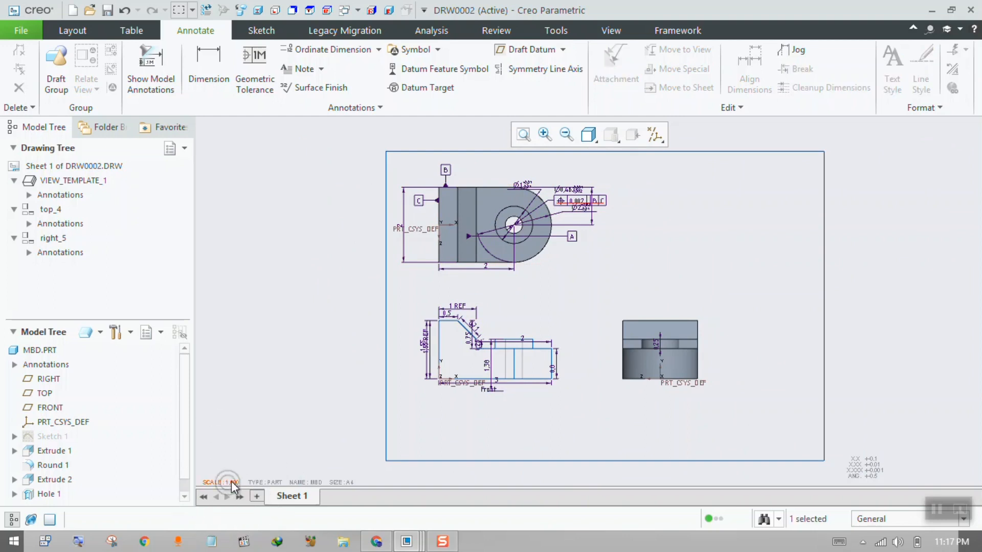
{"action": "double_click", "coordinate": [229, 481]}
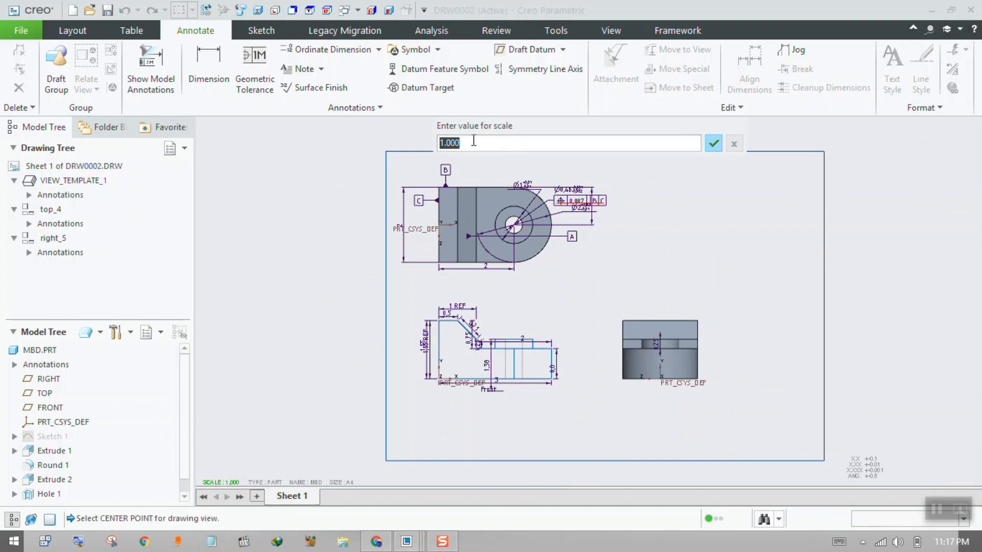
{"action": "type", "text": "1.3"}
{"action": "key", "text": "Return"}
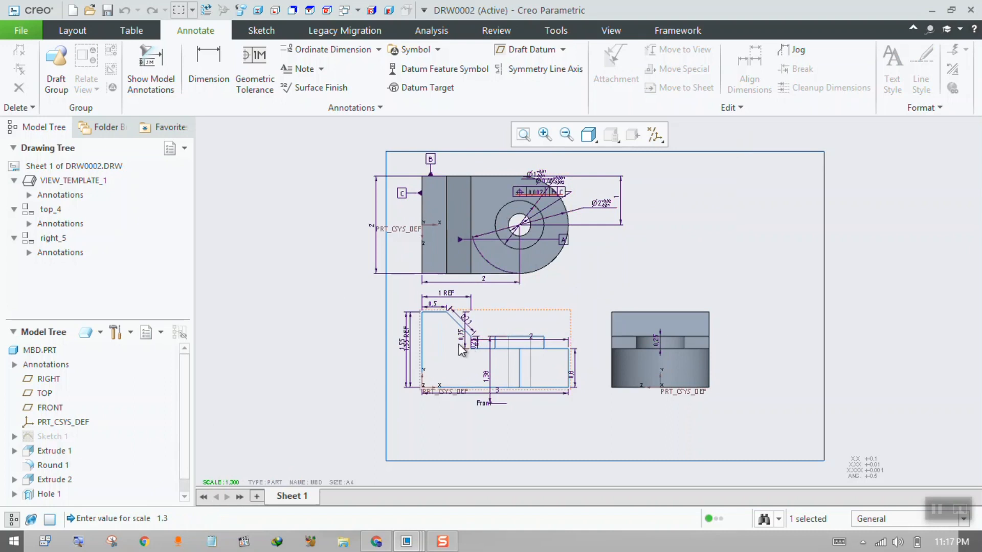
Open the drawing properties and bring up the detail options for the active drawing.
{"action": "scroll", "coordinate": [462, 349], "scroll_direction": "up", "scroll_amount": 3}
{"action": "scroll", "coordinate": [491, 353], "scroll_direction": "down", "scroll_amount": 3}
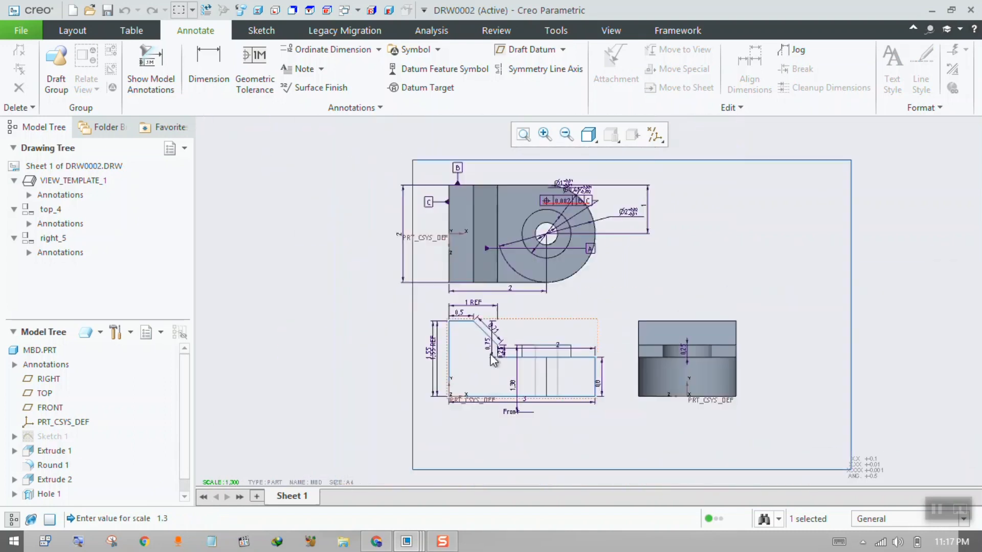
{"action": "scroll", "coordinate": [493, 360], "scroll_direction": "down", "scroll_amount": 1}
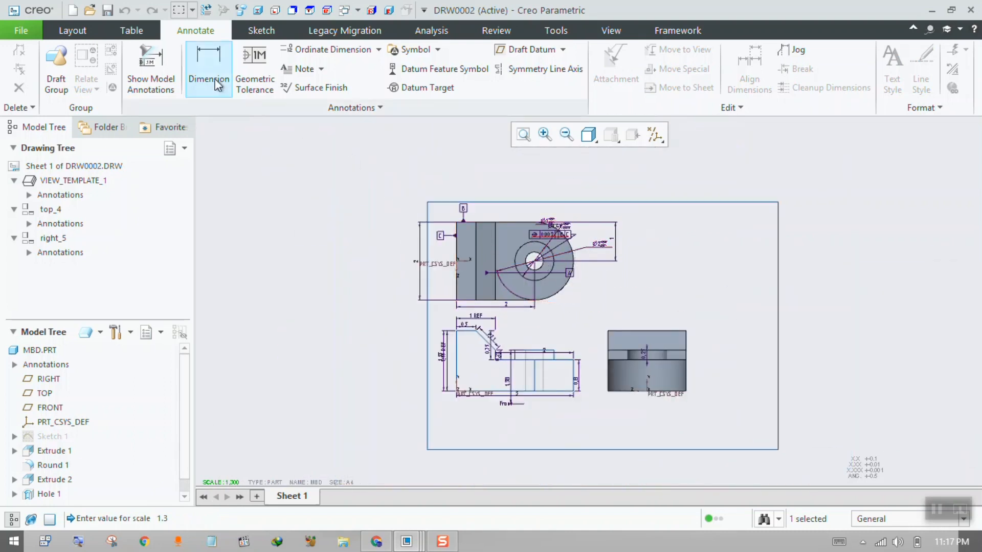
{"action": "left_click", "coordinate": [21, 30]}
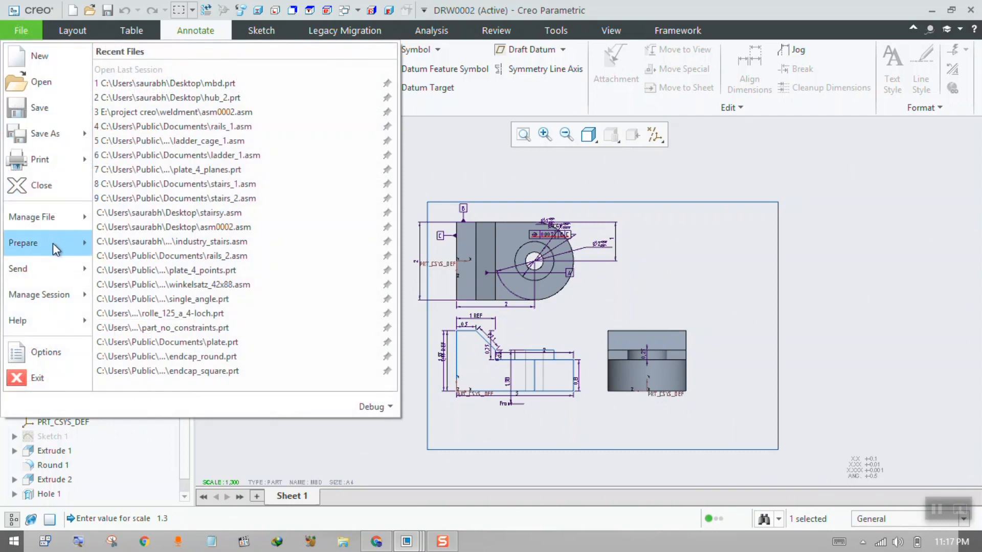
{"action": "mouse_move", "coordinate": [54, 243]}
{"action": "left_click", "coordinate": [168, 78]}
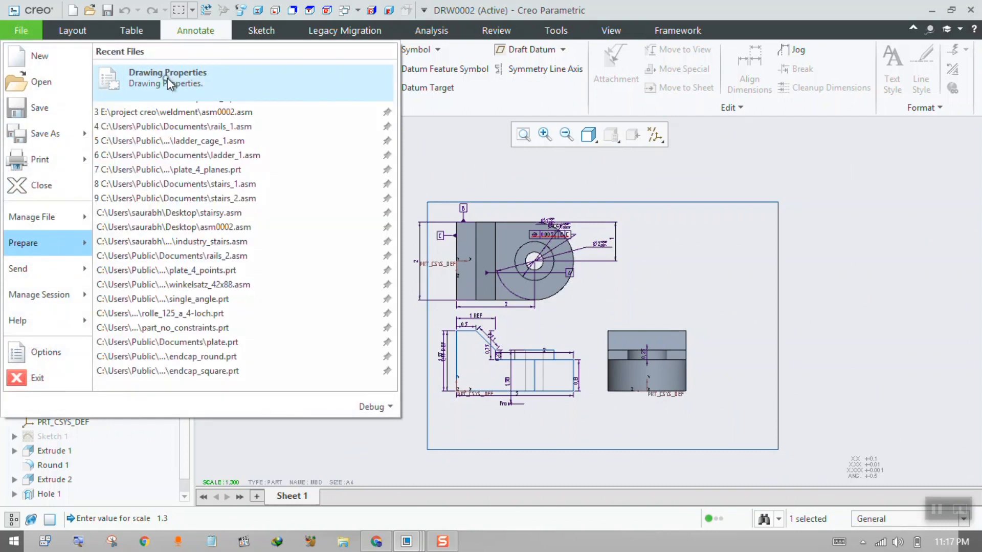
{"action": "left_click", "coordinate": [714, 288]}
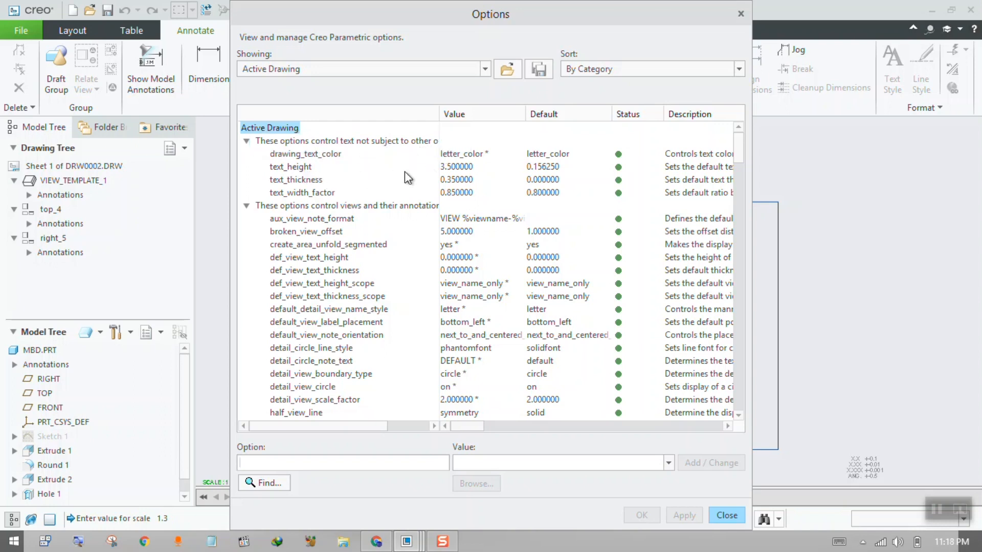
Set the text_height detail option to 2, apply it, and close the options and drawing properties.
{"action": "left_click", "coordinate": [459, 170]}
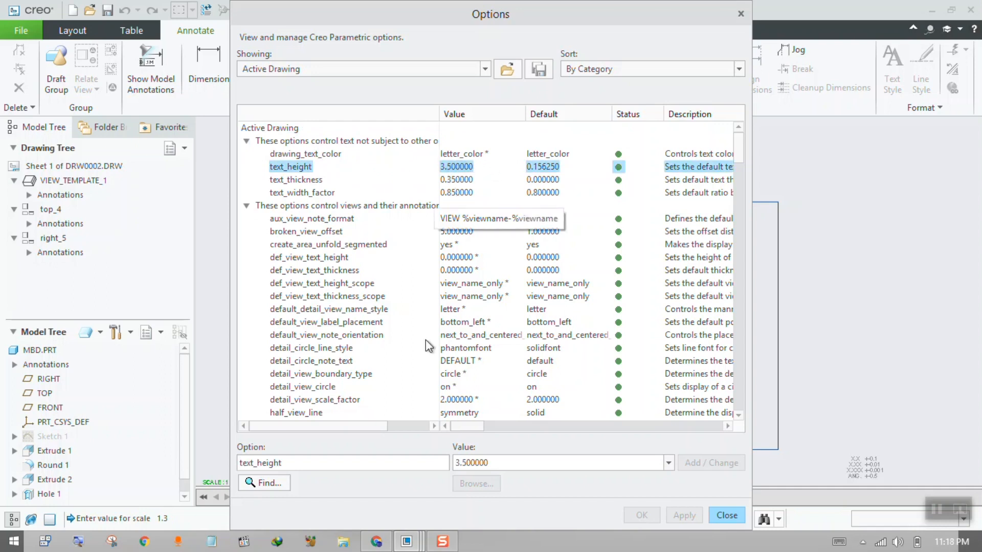
{"action": "left_click_drag", "start_coordinate": [490, 462], "coordinate": [385, 463]}
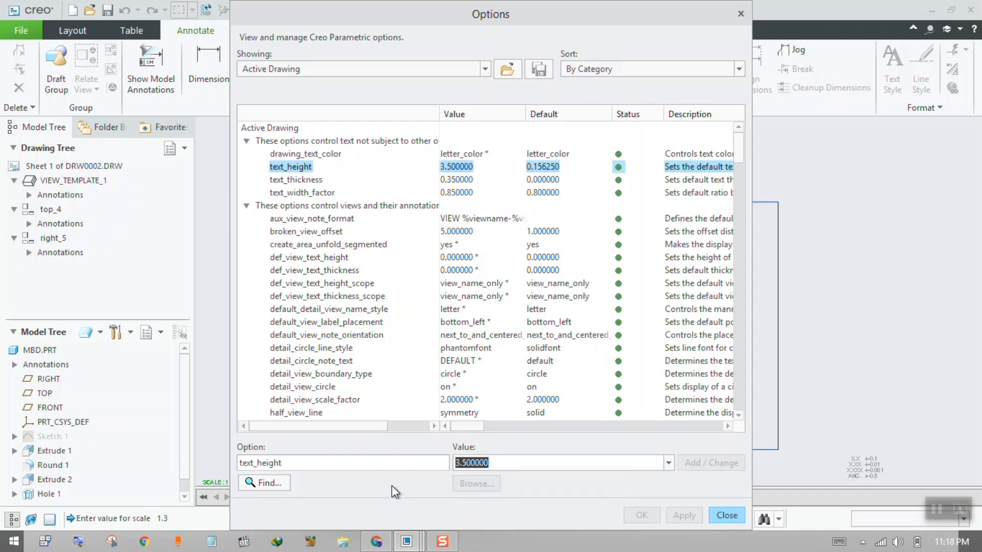
{"action": "type", "text": "2"}
{"action": "left_click", "coordinate": [706, 465]}
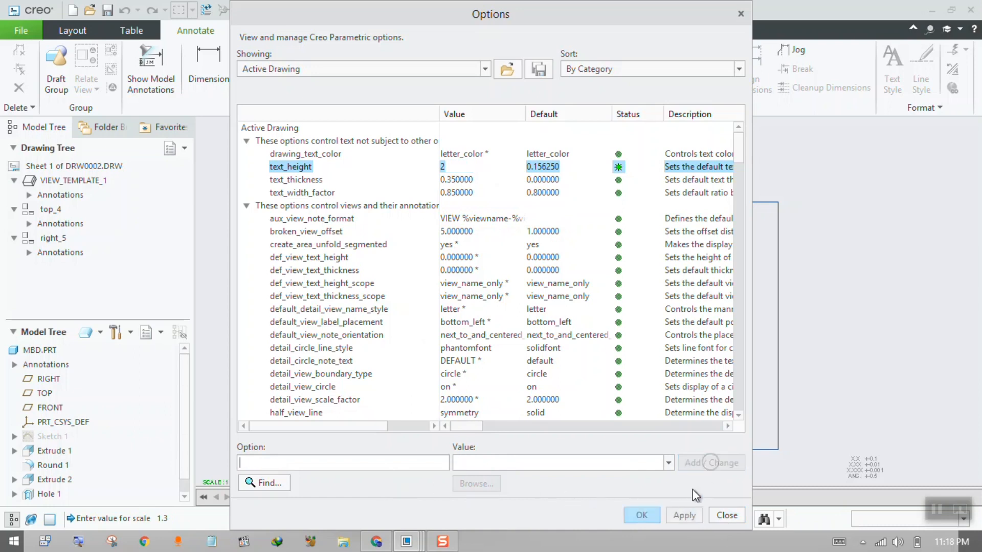
{"action": "left_click", "coordinate": [675, 517]}
{"action": "left_click", "coordinate": [723, 516]}
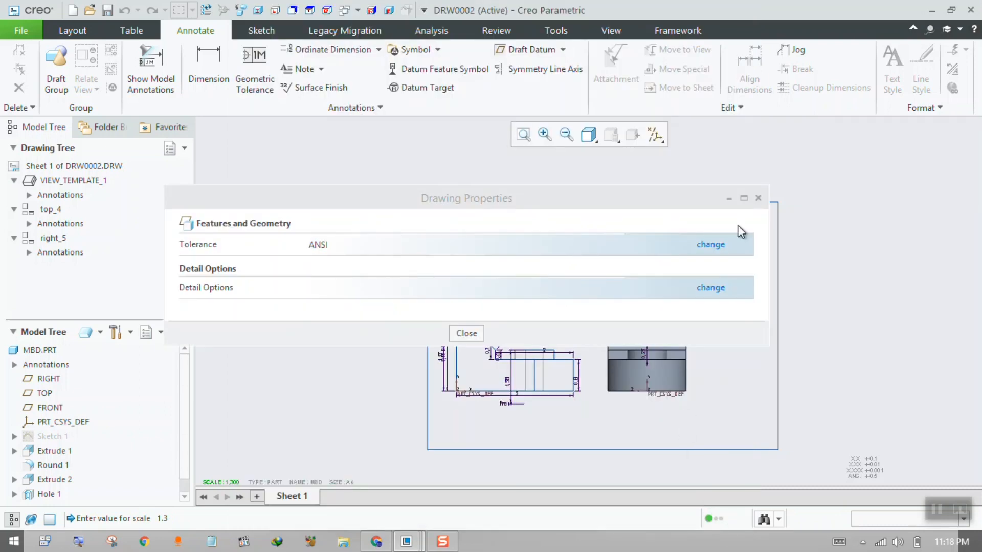
{"action": "left_click", "coordinate": [758, 197]}
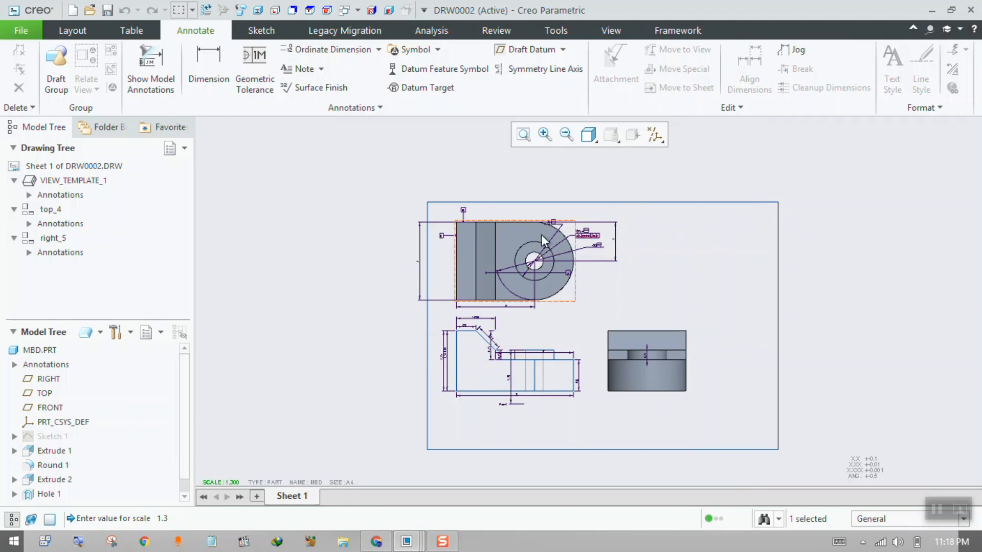
Examine the resized annotations in the drawing views and compare them with the annotations on the MBD part.
{"action": "scroll", "coordinate": [542, 240], "scroll_direction": "up", "scroll_amount": 5}
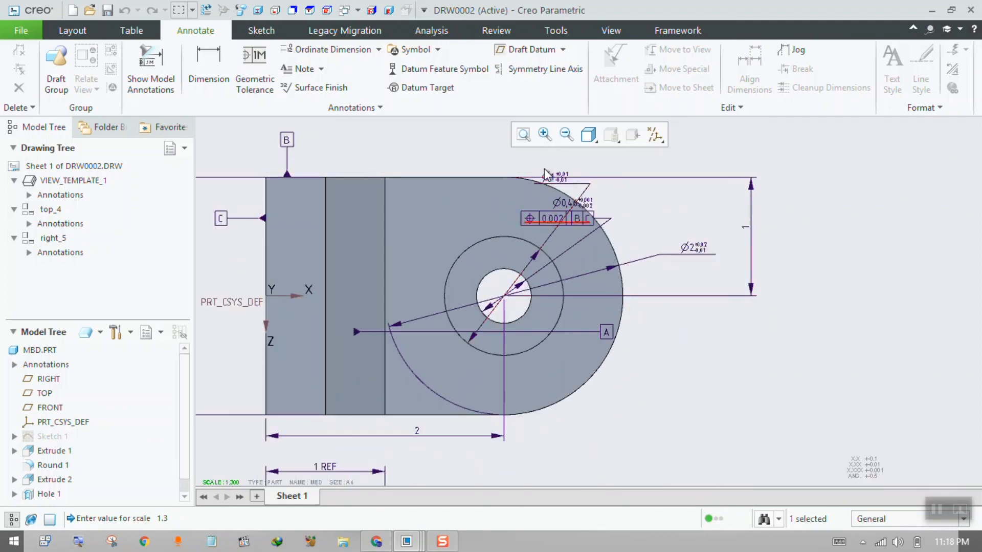
{"action": "scroll", "coordinate": [568, 215], "scroll_direction": "down", "scroll_amount": 2}
{"action": "scroll", "coordinate": [431, 235], "scroll_direction": "down", "scroll_amount": 1}
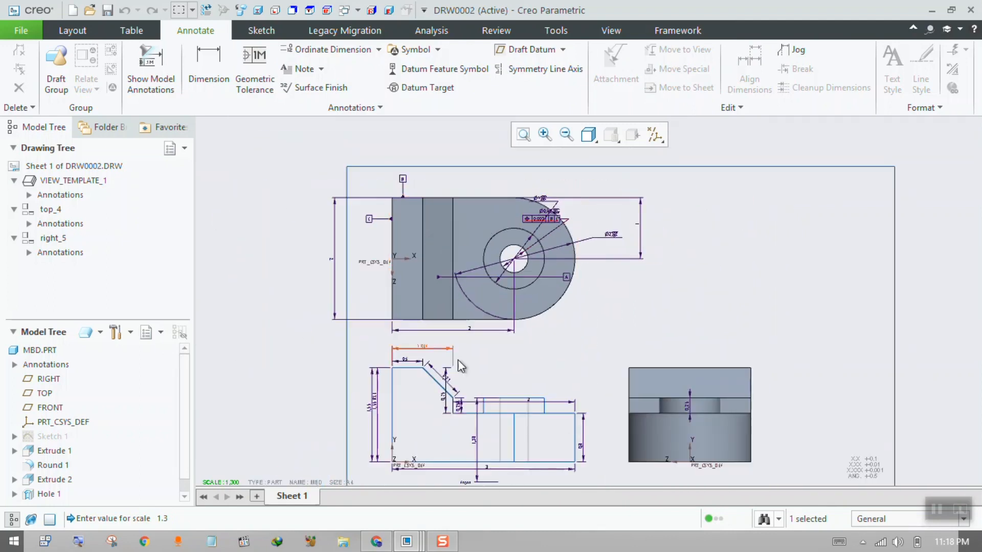
{"action": "scroll", "coordinate": [421, 454], "scroll_direction": "down", "scroll_amount": 2}
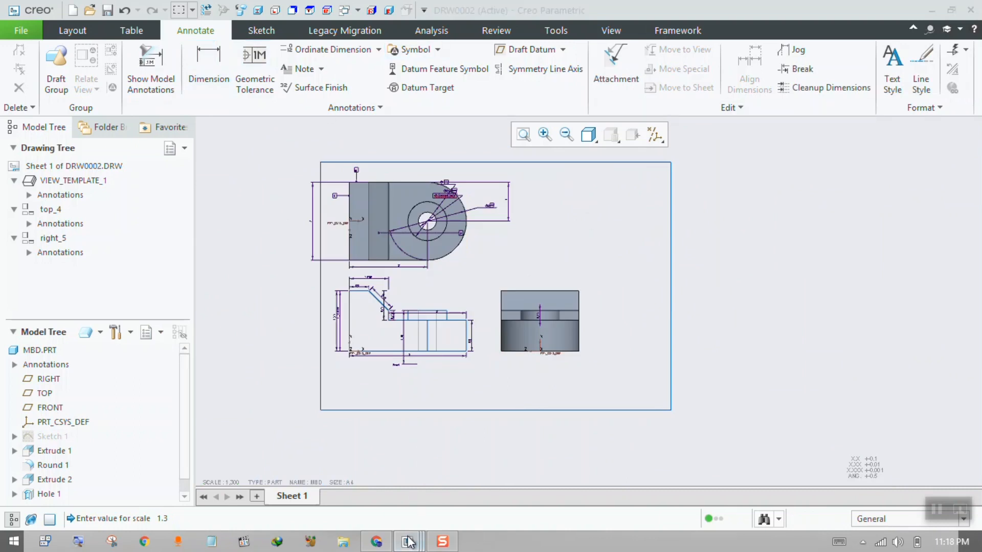
{"action": "mouse_move", "coordinate": [407, 541]}
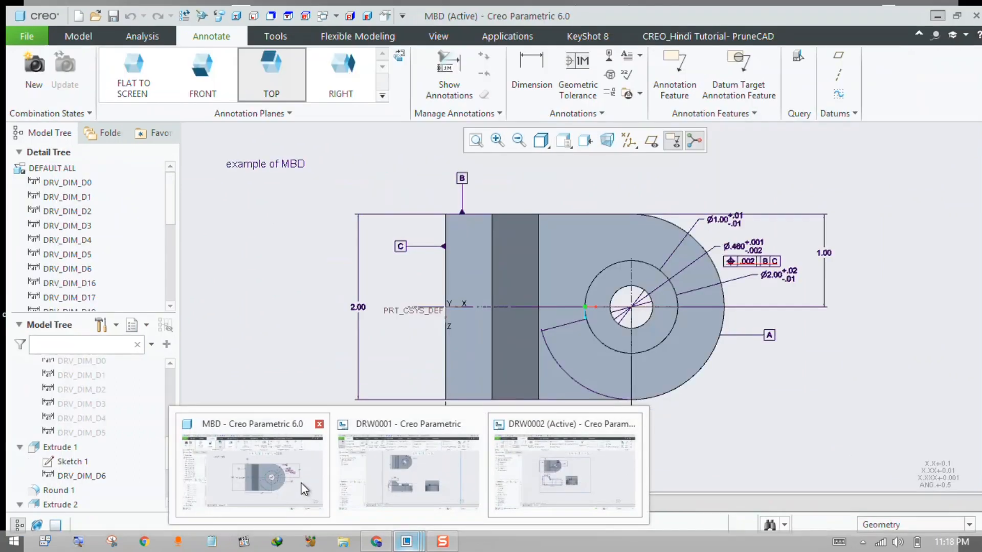
{"action": "left_click", "coordinate": [302, 483]}
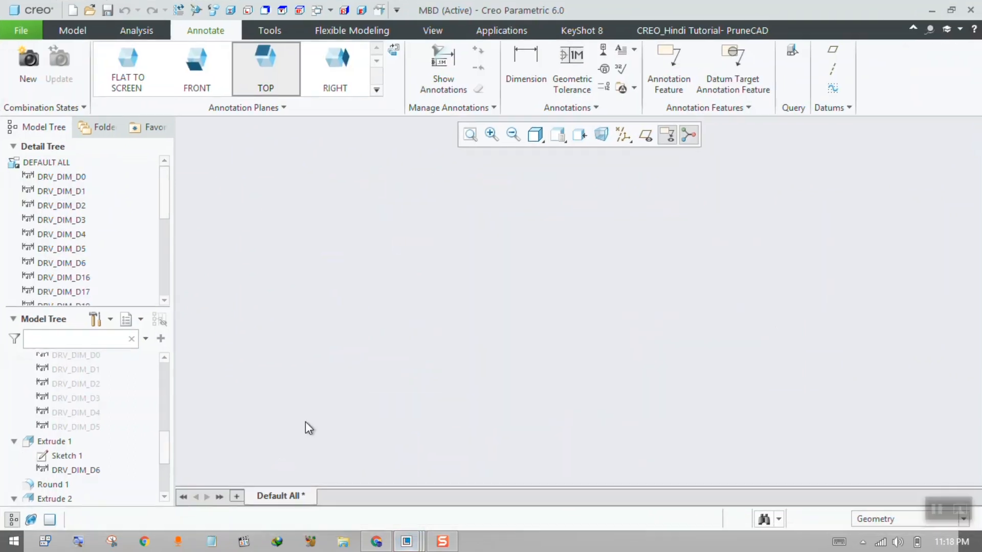
{"action": "middle_click_drag", "start_coordinate": [520, 327], "coordinate": [622, 283]}
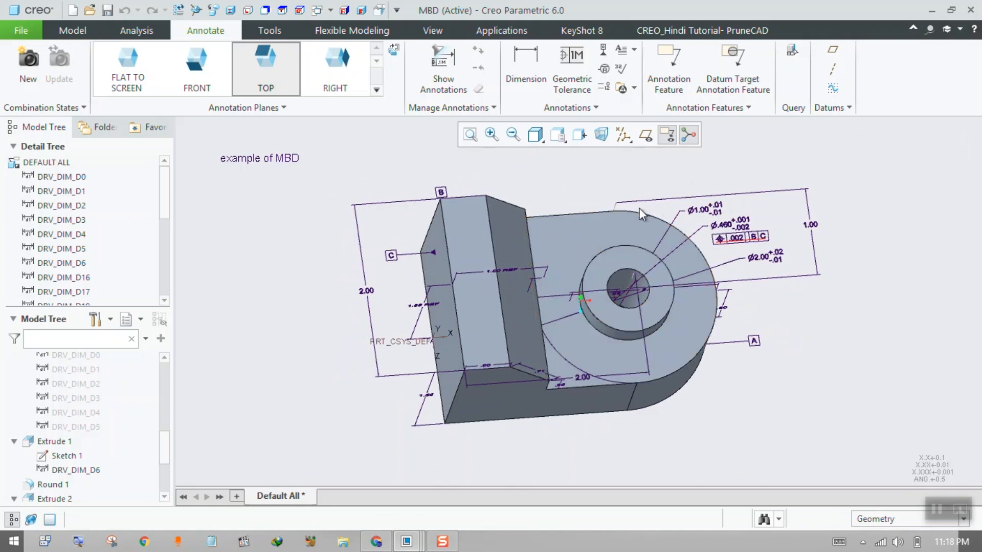
{"action": "mouse_move", "coordinate": [408, 541]}
{"action": "left_click", "coordinate": [567, 465]}
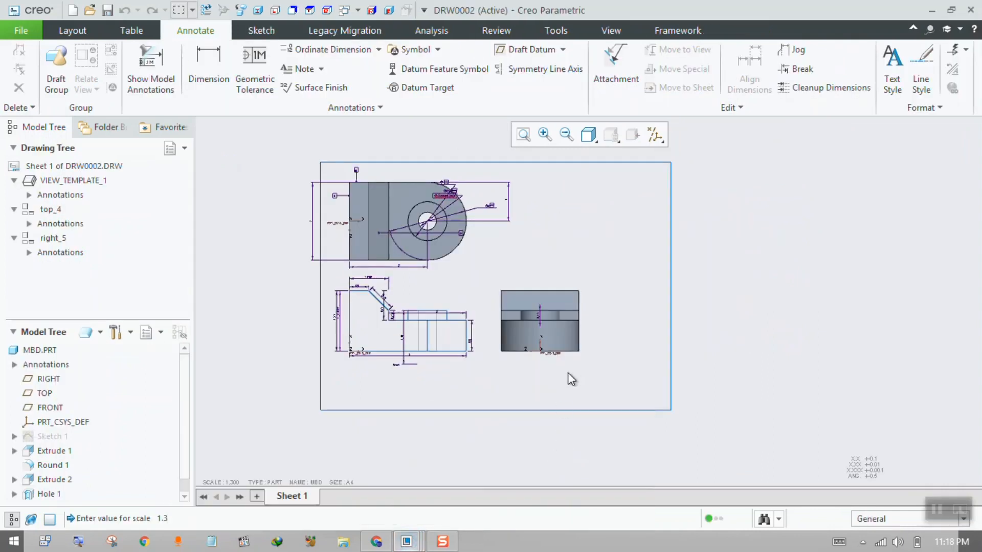
Switch to the MBD part window and delete the 1.00 dimension beside the bracket's rounded end.
{"action": "left_click", "coordinate": [318, 486]}
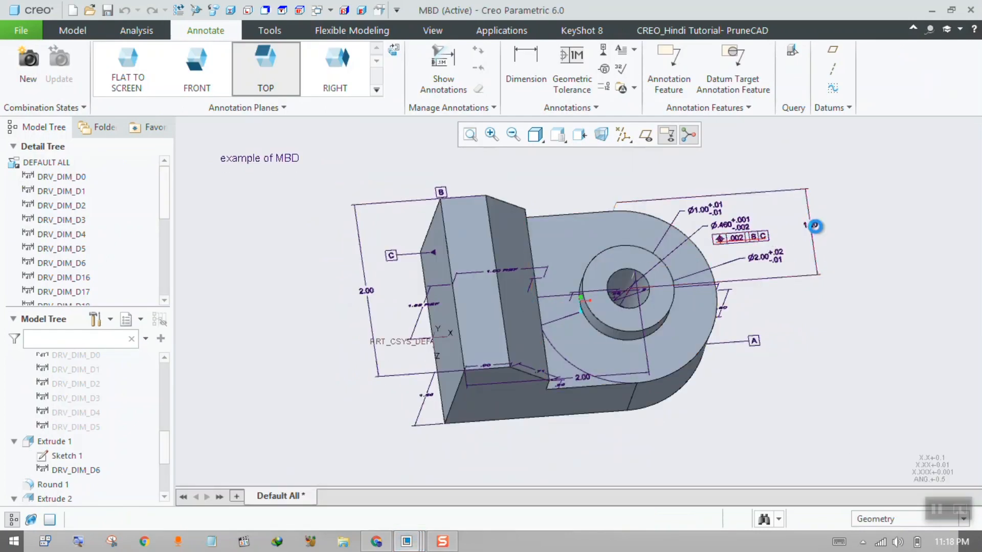
{"action": "left_click", "coordinate": [818, 233]}
{"action": "key", "text": "Delete"}
{"action": "mouse_move", "coordinate": [805, 243]}
{"action": "middle_mouse_down"}
{"action": "mouse_move", "coordinate": [779, 264]}
{"action": "mouse_move", "coordinate": [813, 252]}
{"action": "middle_mouse_up"}
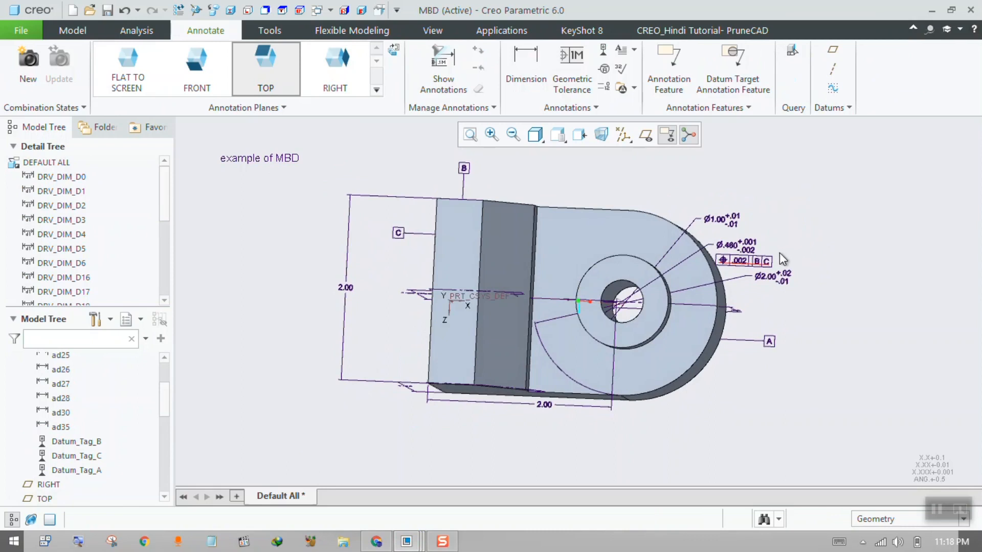
Delete the 2.00 width dimension beside the bracket's square end and save the MBD part.
{"action": "left_click", "coordinate": [346, 289]}
{"action": "key", "text": "Delete"}
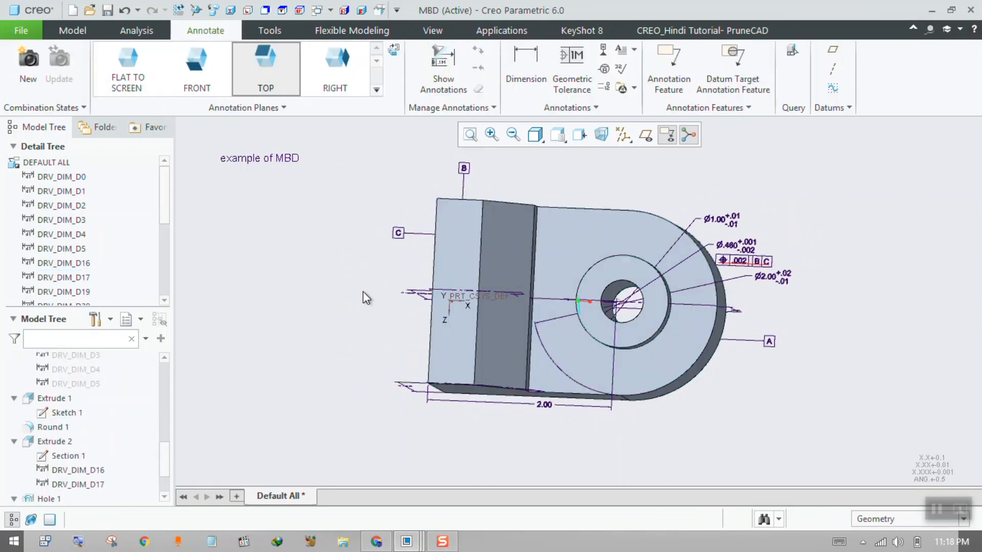
{"action": "key", "text": "ctrl+s"}
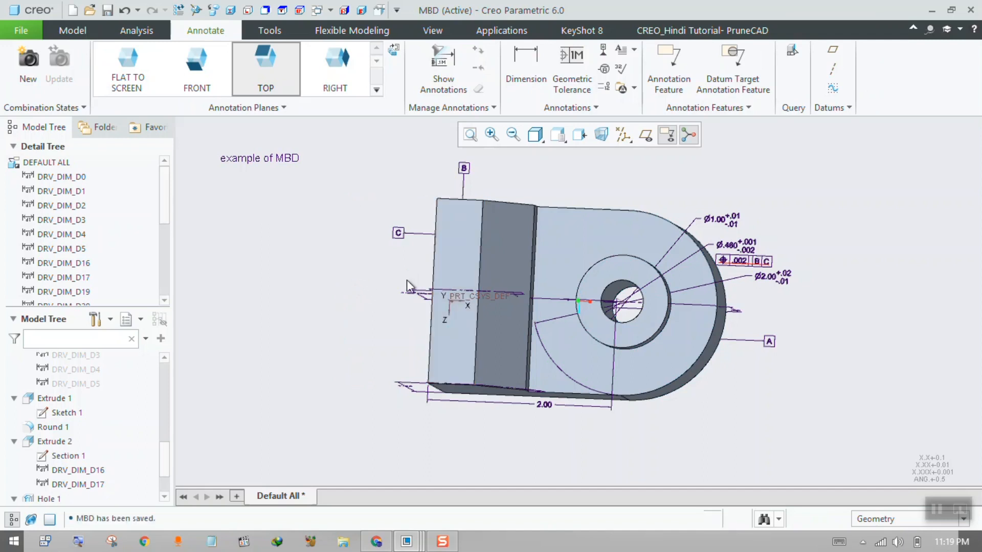
Switch back to the DRW0002 drawing and regenerate it to pick up the part's annotation changes.
{"action": "mouse_move", "coordinate": [408, 540]}
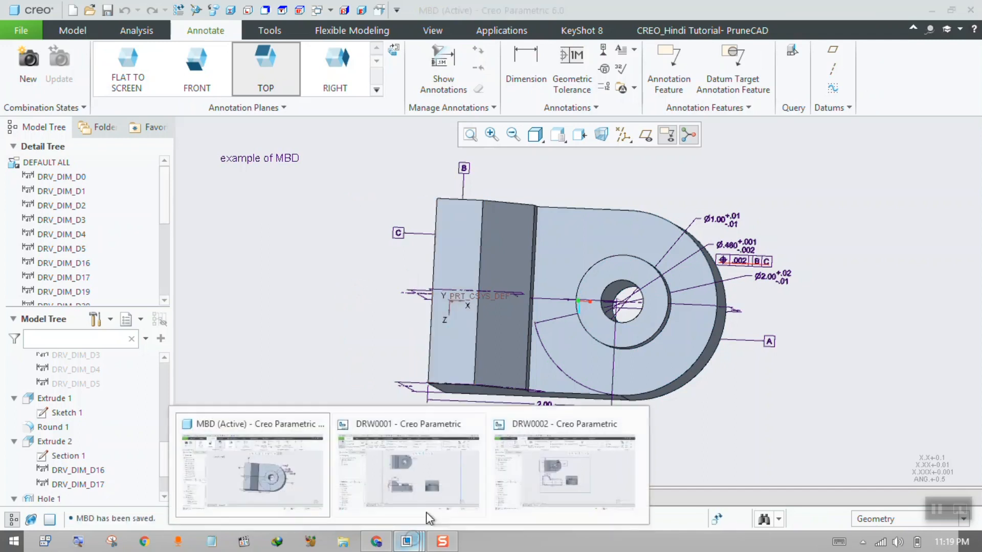
{"action": "left_click", "coordinate": [529, 452]}
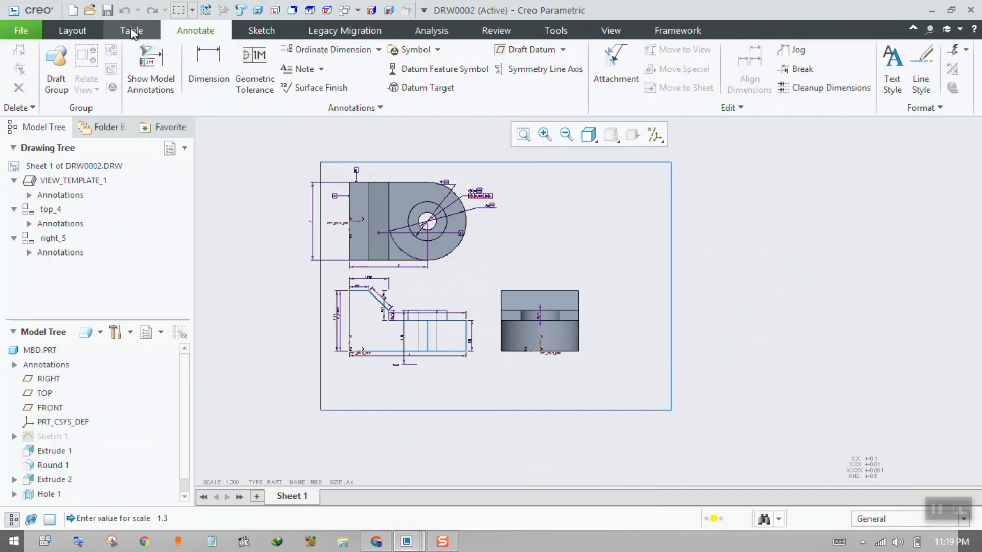
{"action": "left_click", "coordinate": [206, 11]}
{"action": "scroll", "coordinate": [411, 180], "scroll_direction": "up", "scroll_amount": 3}
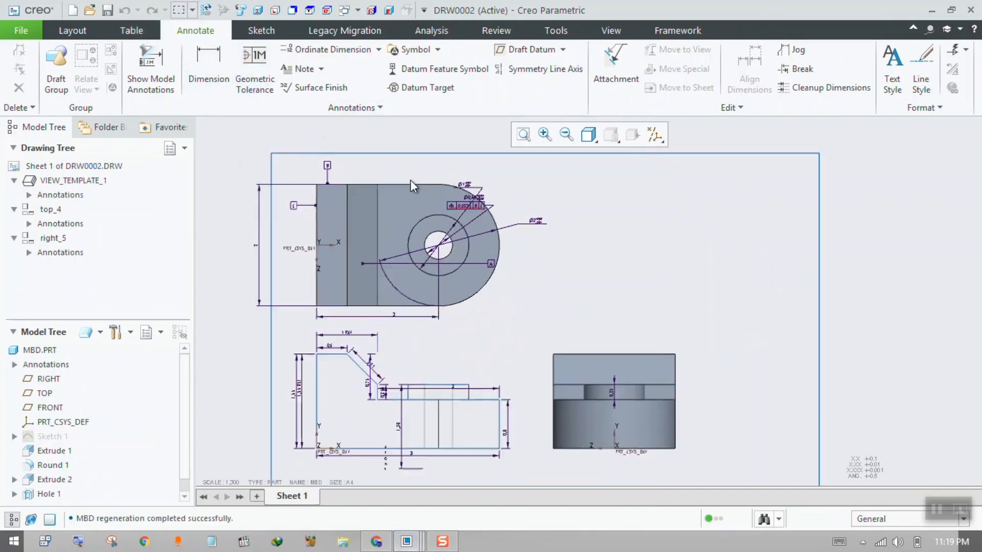
{"action": "scroll", "coordinate": [547, 223], "scroll_direction": "down", "scroll_amount": 2}
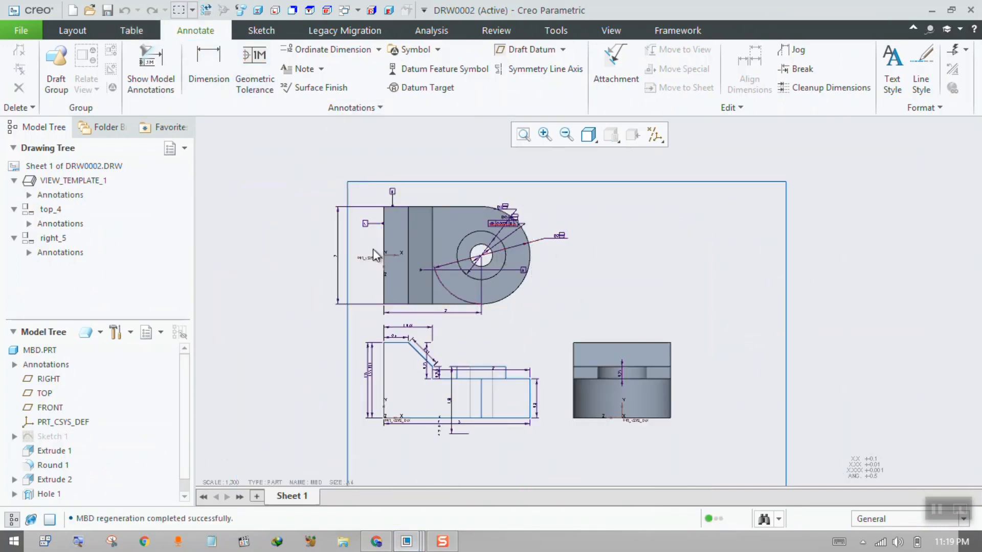
{"action": "scroll", "coordinate": [353, 255], "scroll_direction": "up", "scroll_amount": 3}
{"action": "scroll", "coordinate": [355, 297], "scroll_direction": "down", "scroll_amount": 3}
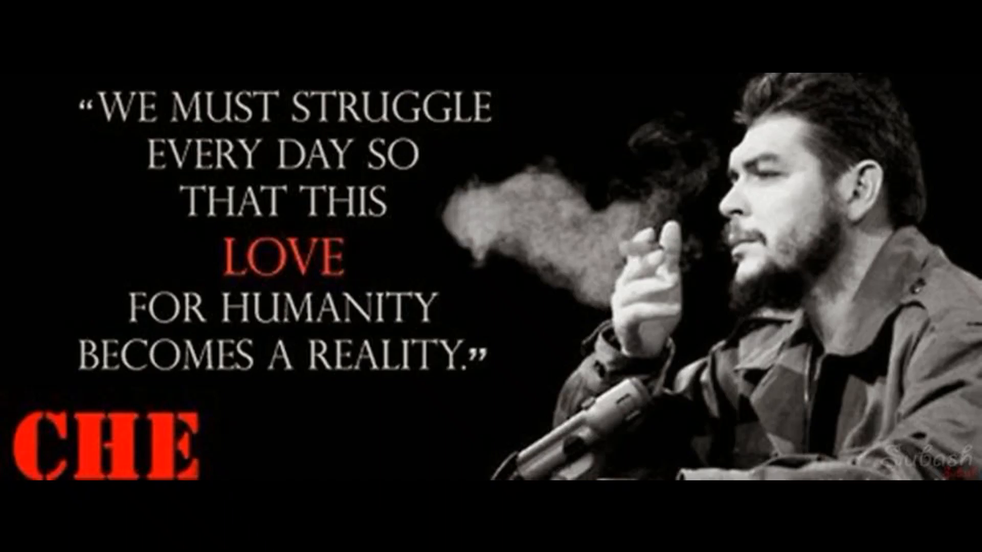